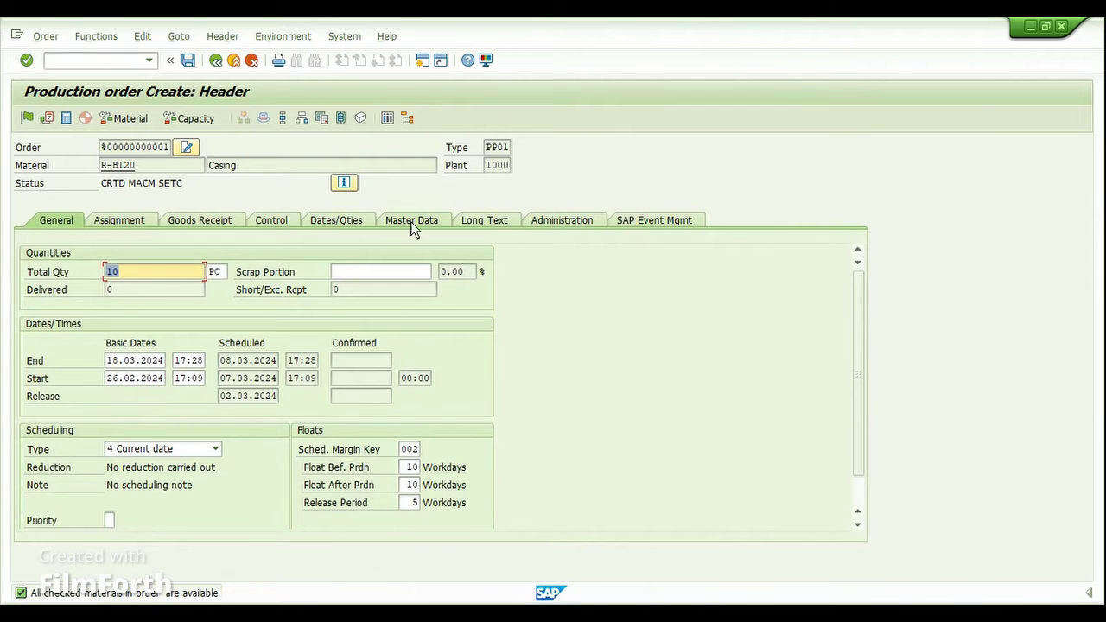
# Step: Display the order's component overview with wider Storage Location and Backflush columns to check each component's storage location
pyautogui.click(303, 123)
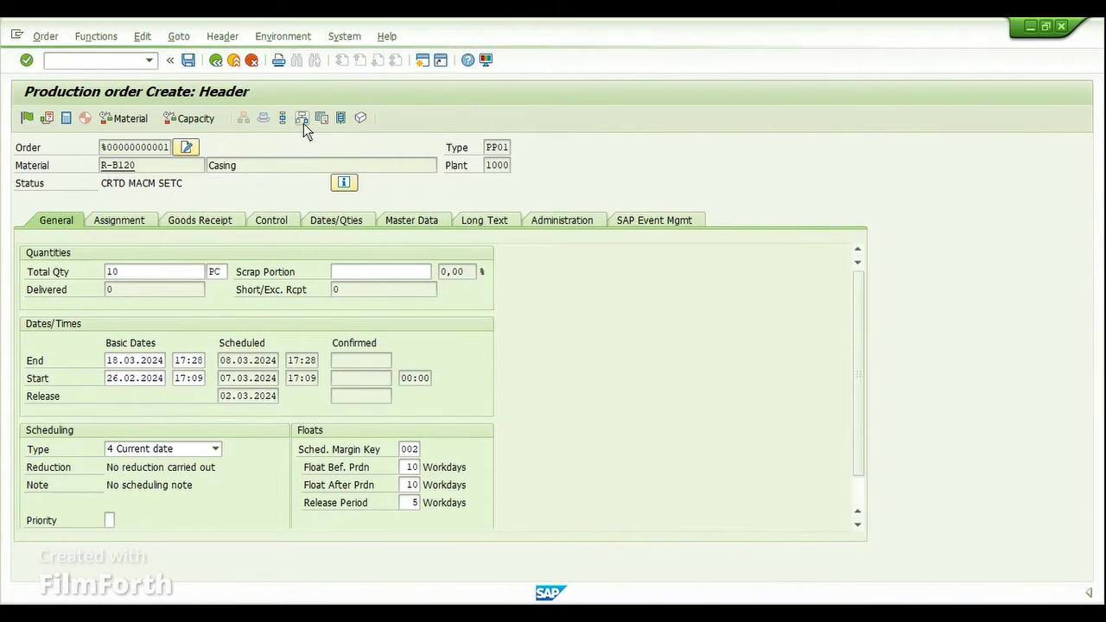
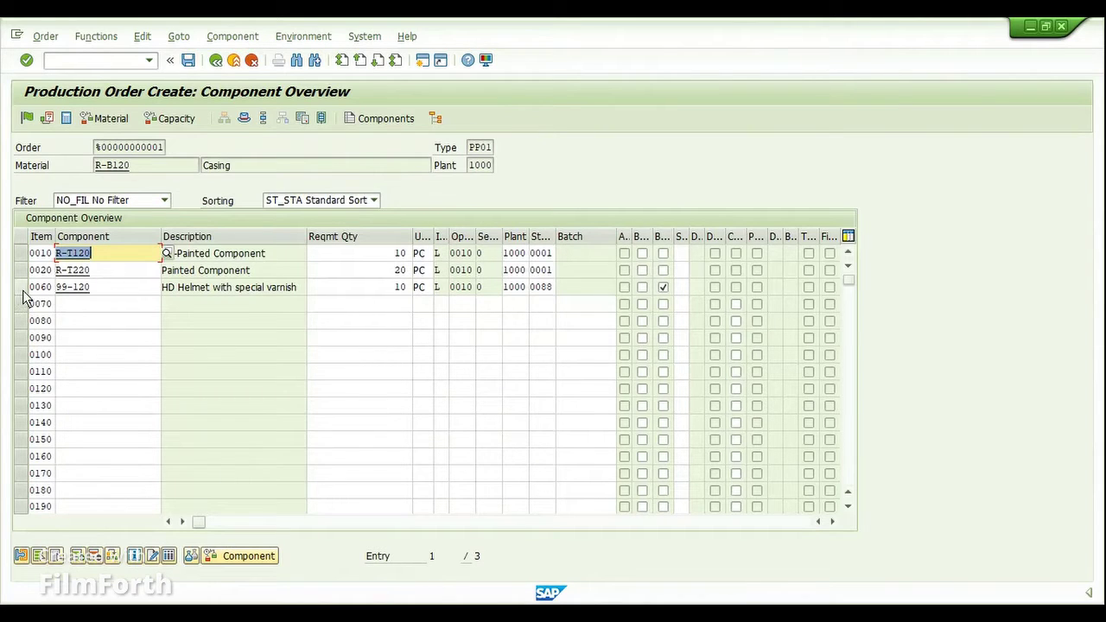
pyautogui.moveTo(557, 240); pyautogui.dragTo(584, 238)
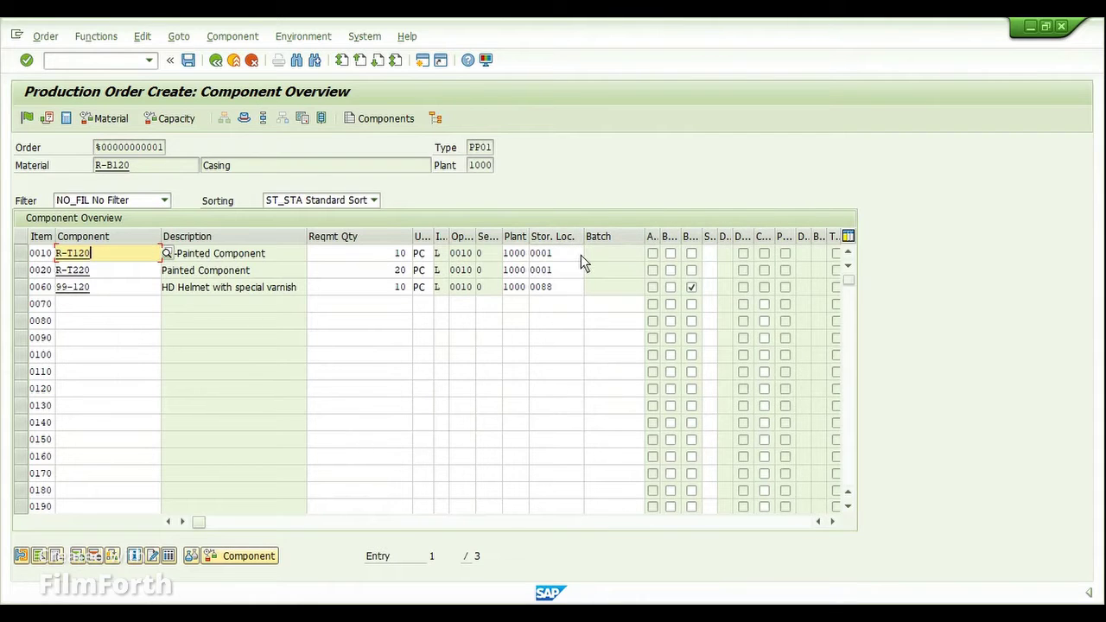
pyautogui.click(578, 255)
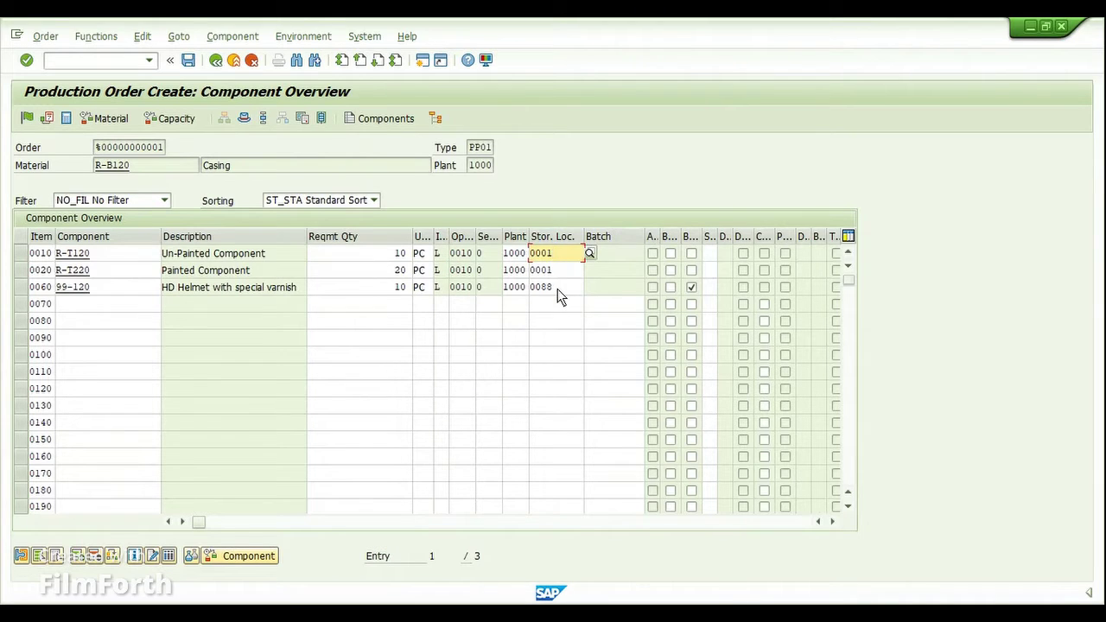
pyautogui.click(558, 288)
pyautogui.click(562, 256)
pyautogui.moveTo(731, 237); pyautogui.dragTo(731, 240)
pyautogui.click(564, 290)
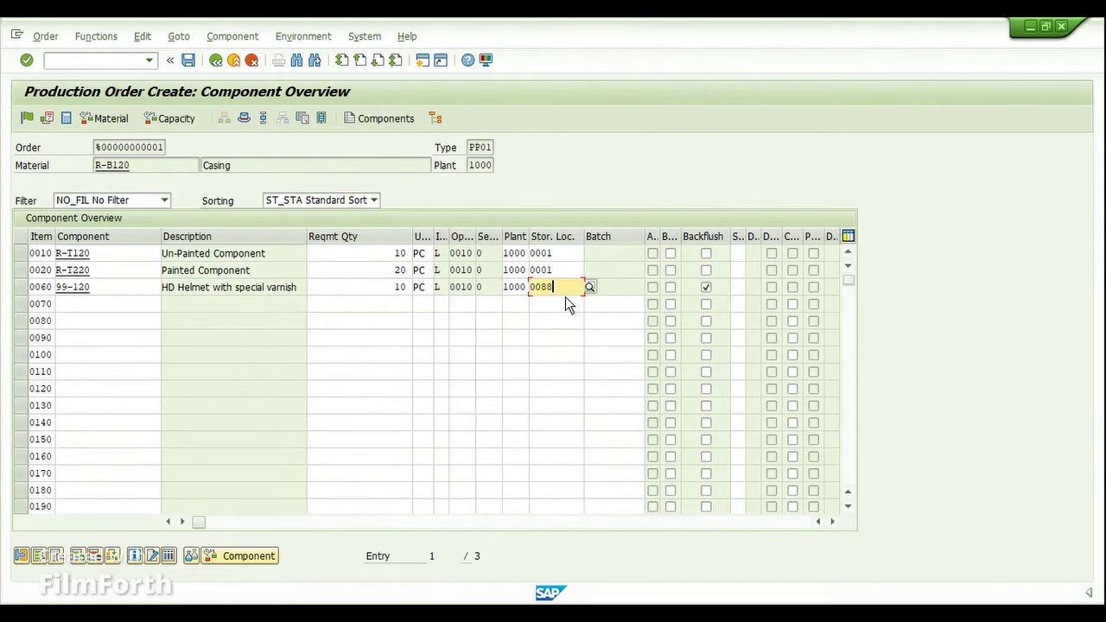
# Step: Display work center R-A20 from the order's operation overview, check its supply area, and return to the operations
pyautogui.click(264, 121)
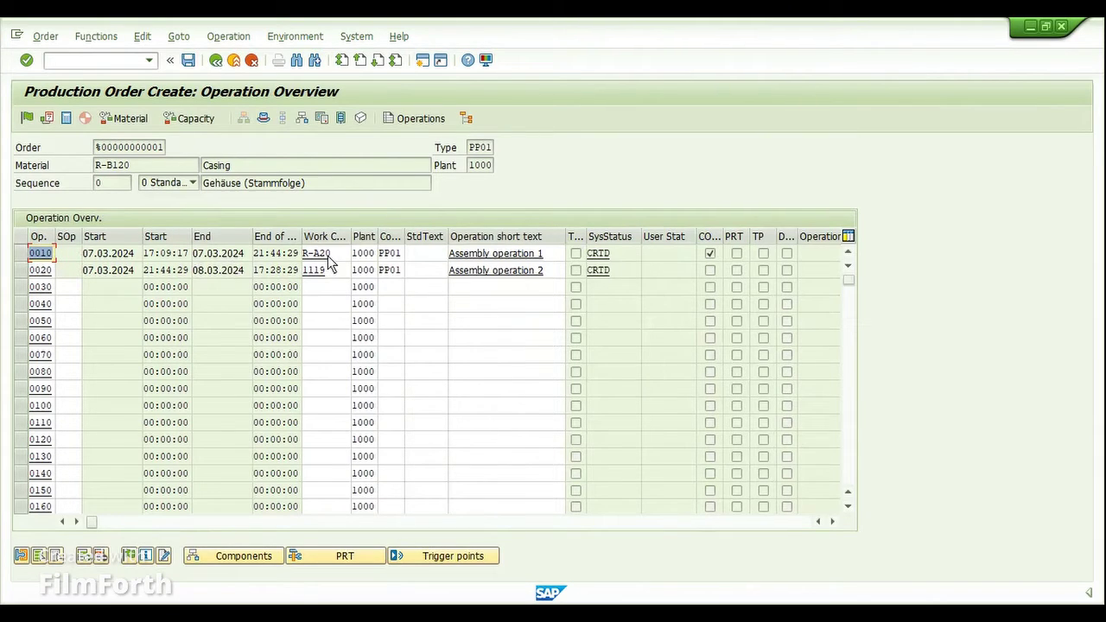
pyautogui.click(316, 254)
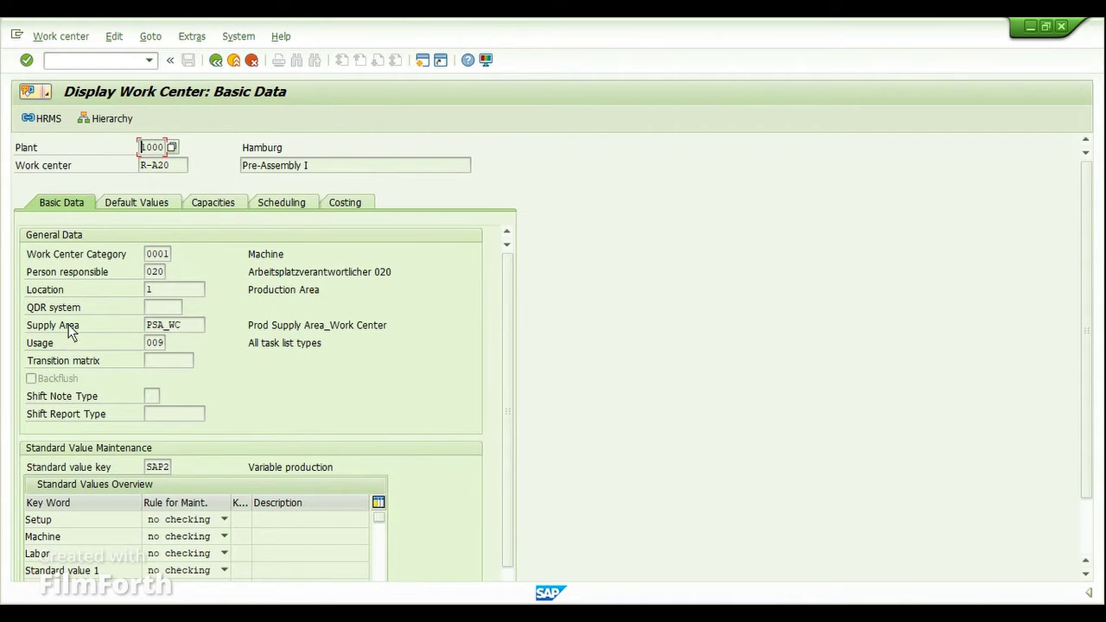
pyautogui.moveTo(191, 326); pyautogui.dragTo(141, 332)
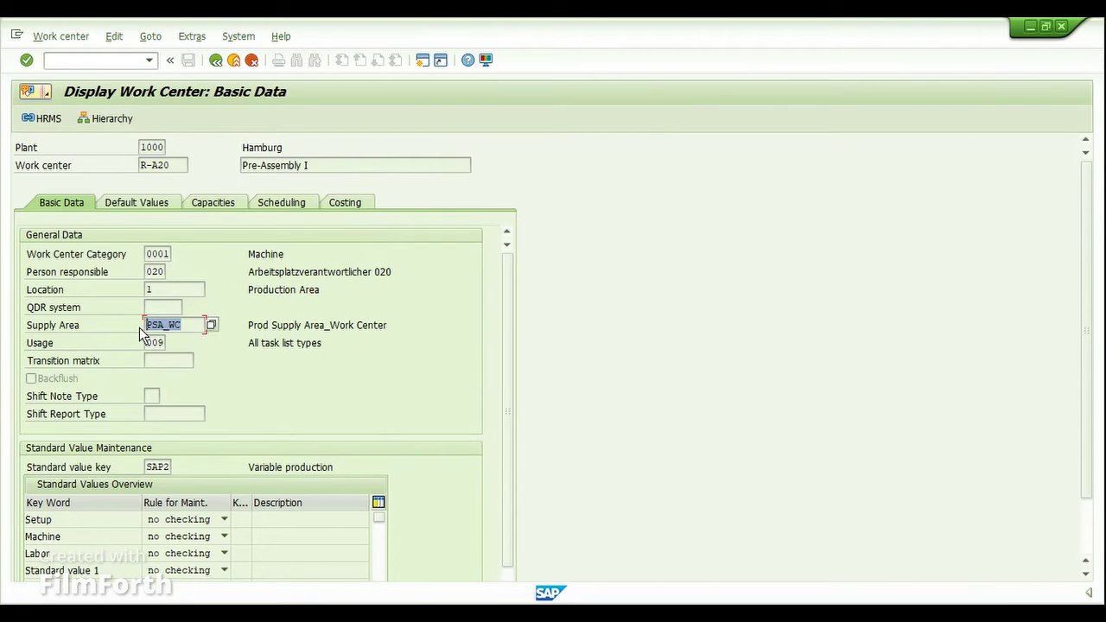
pyautogui.click(139, 327)
pyautogui.click(216, 62)
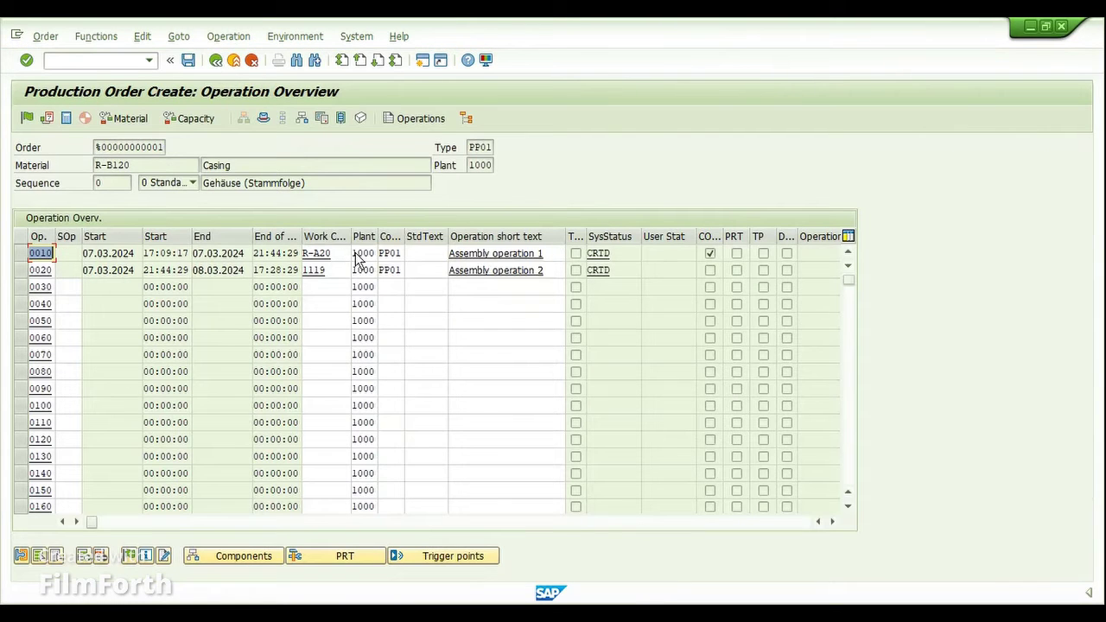
# Step: Select operation 0010 and check component 99-120's operation assignment, storage location and backflush indicator in the component overview
pyautogui.click(342, 253)
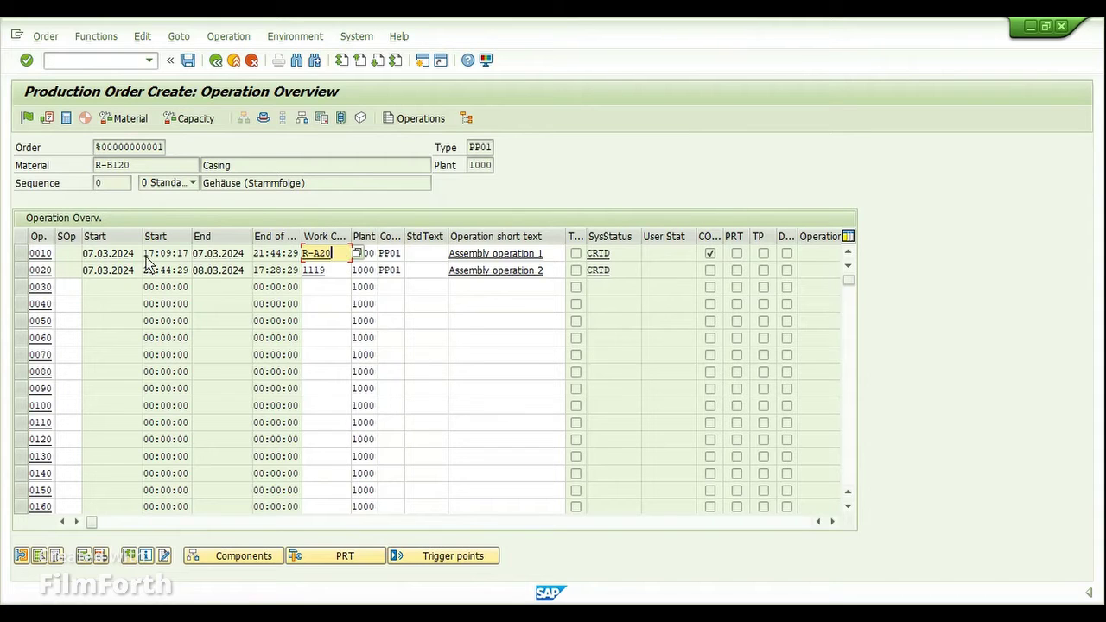
pyautogui.click(21, 254)
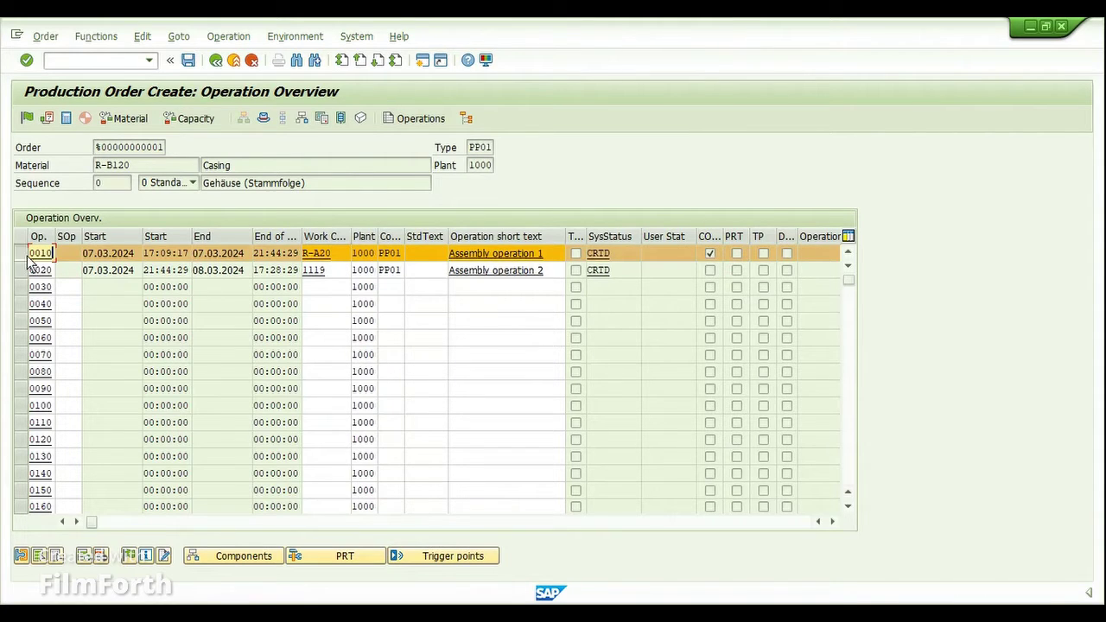
pyautogui.click(302, 119)
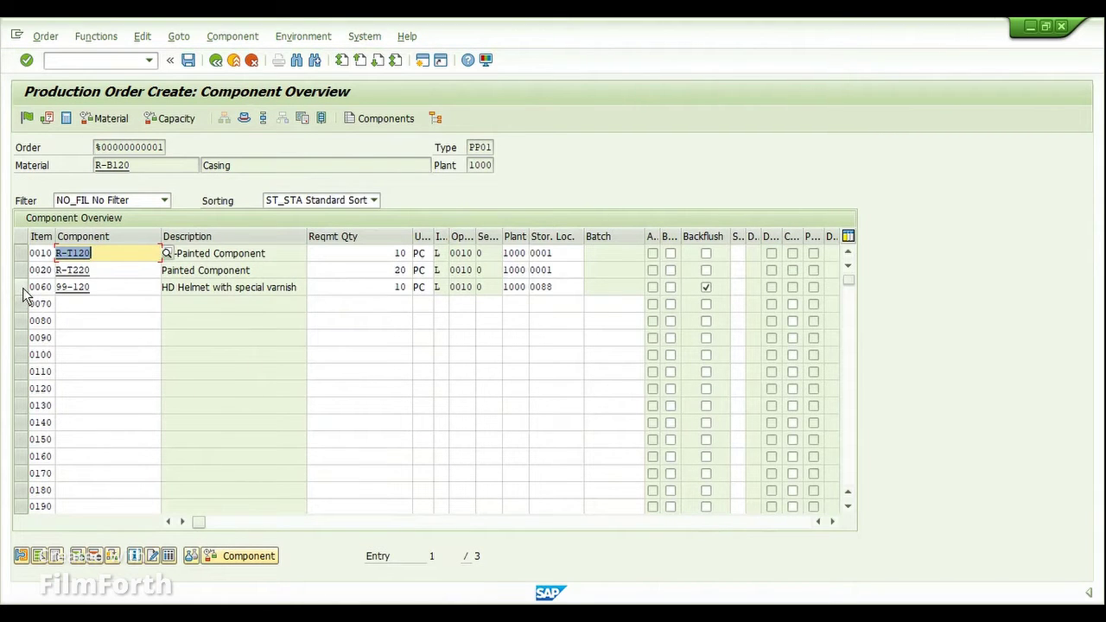
pyautogui.click(114, 288)
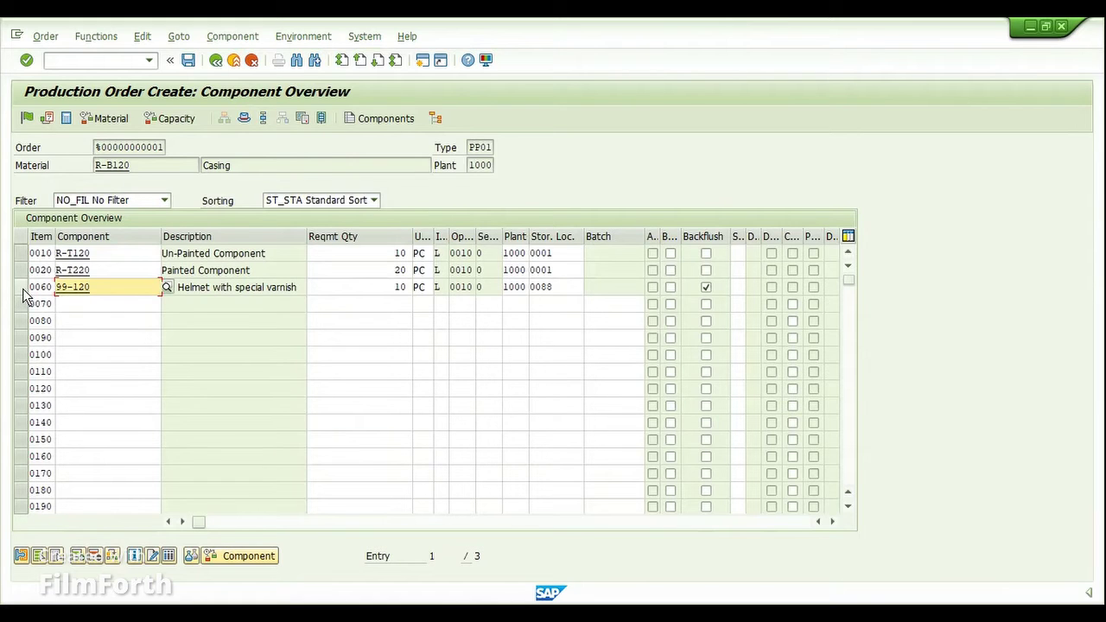
pyautogui.moveTo(492, 247); pyautogui.dragTo(493, 249)
pyautogui.click(479, 289)
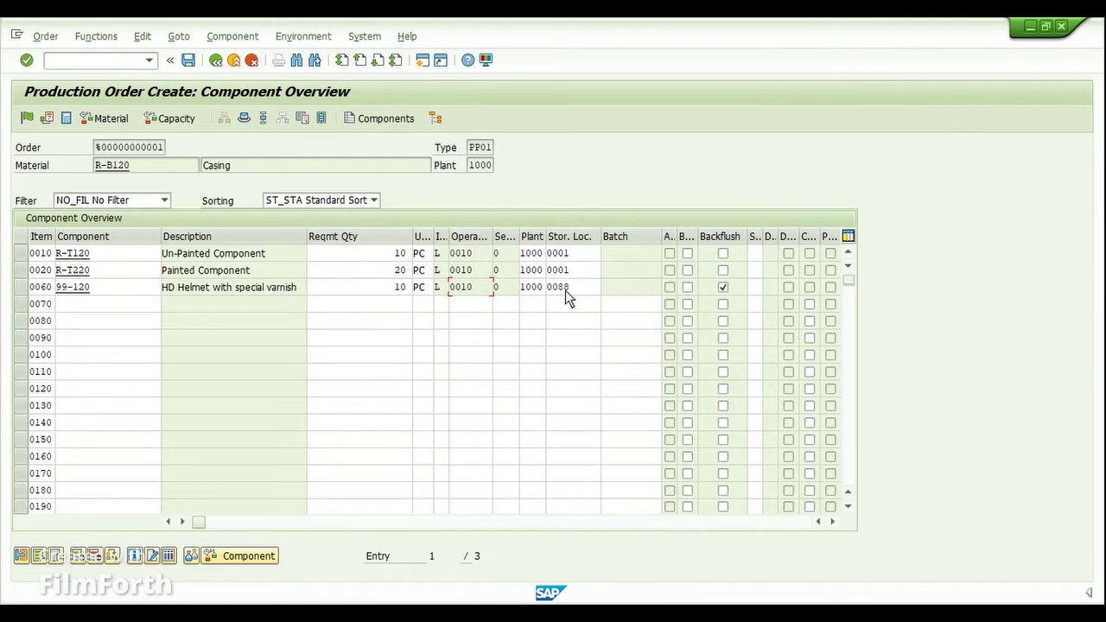
pyautogui.click(20, 287)
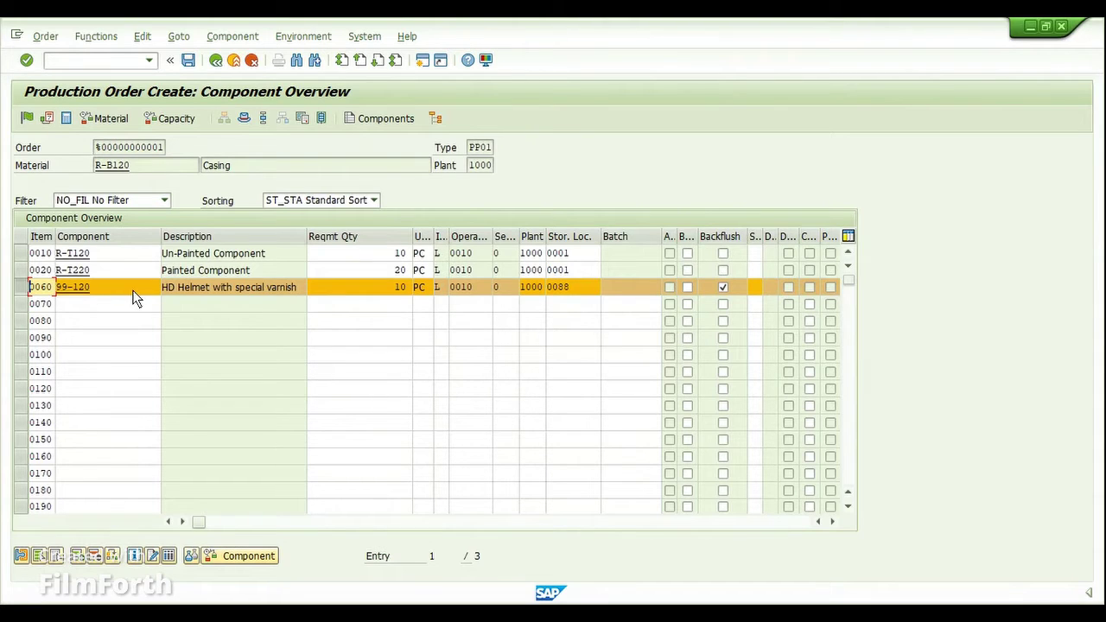
pyautogui.click(723, 288)
# Step: Return to the order header and save the new production order, choosing Yes at the cost calculation query
pyautogui.click(244, 118)
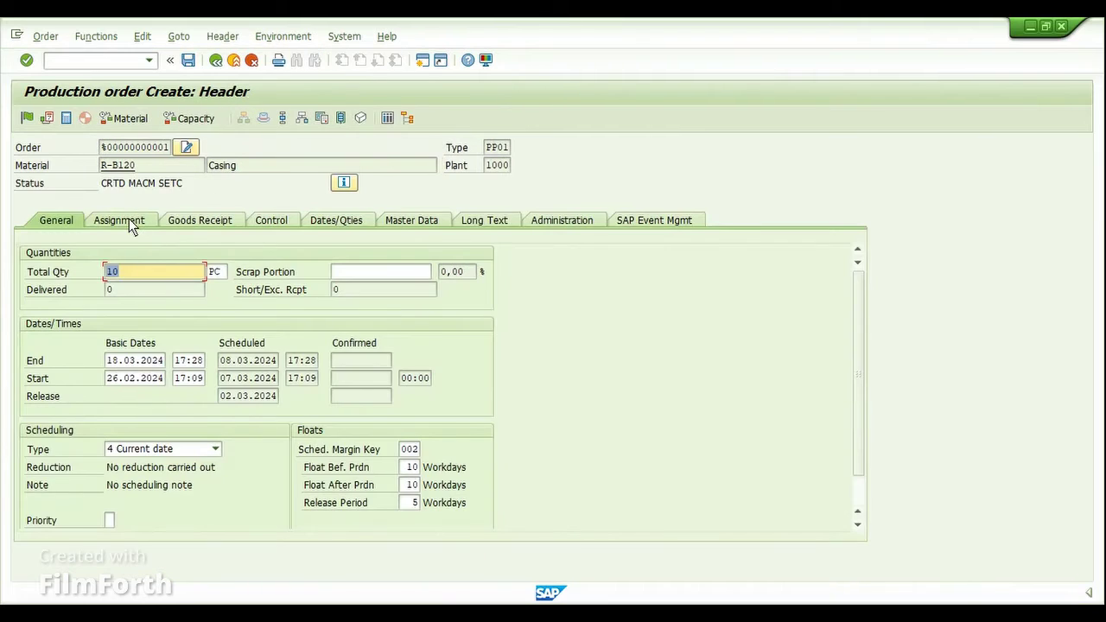
pyautogui.click(189, 61)
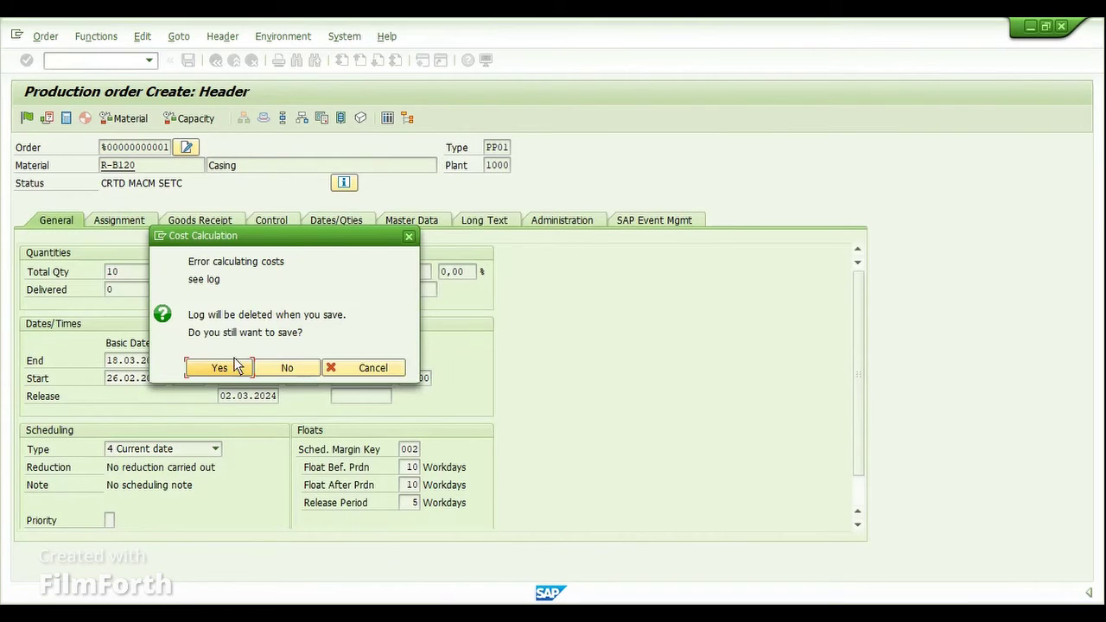
pyautogui.click(233, 366)
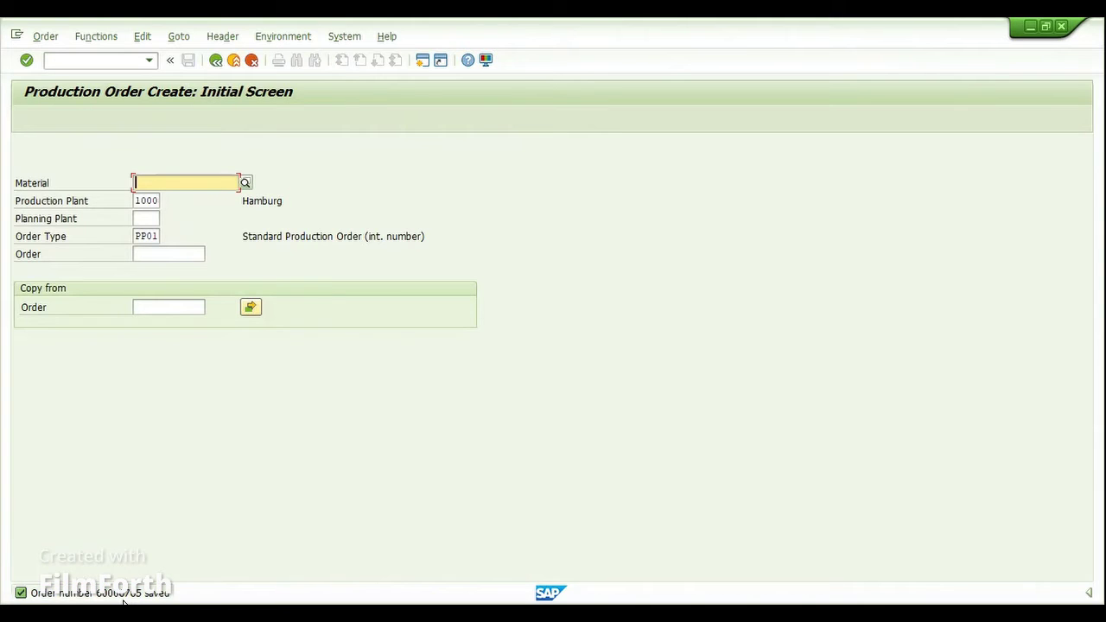
# Step: Open the just-saved production order in change mode
pyautogui.click(45, 36)
pyautogui.click(61, 110)
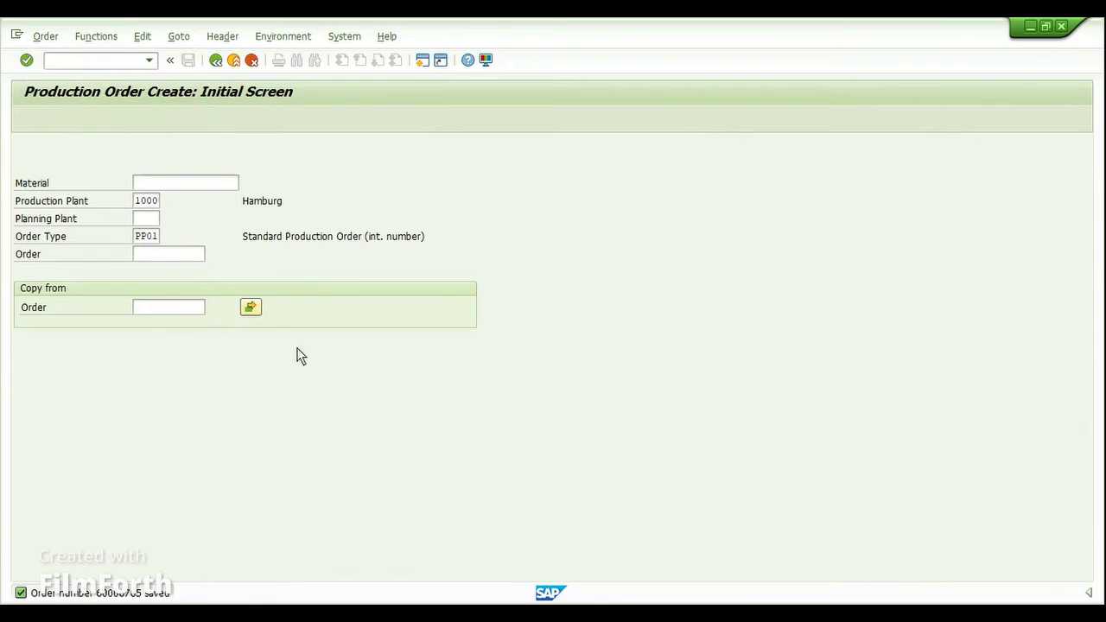
pyautogui.press('Return')
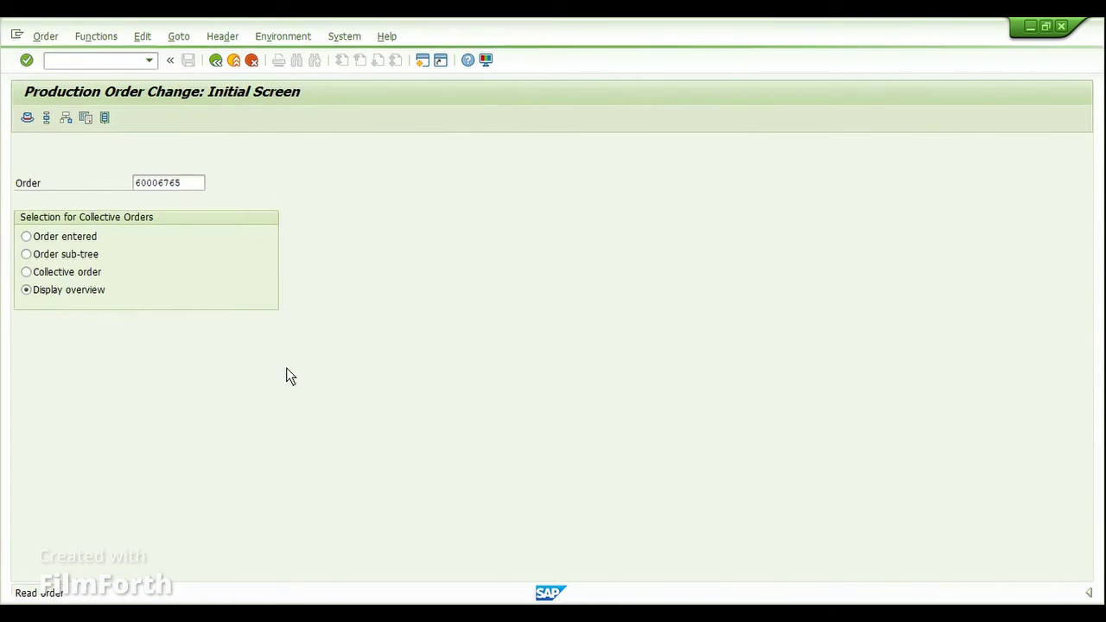
# Step: Try to display the order's WM staging (pull) list and read the status information log before closing the dialogs
pyautogui.click(178, 36)
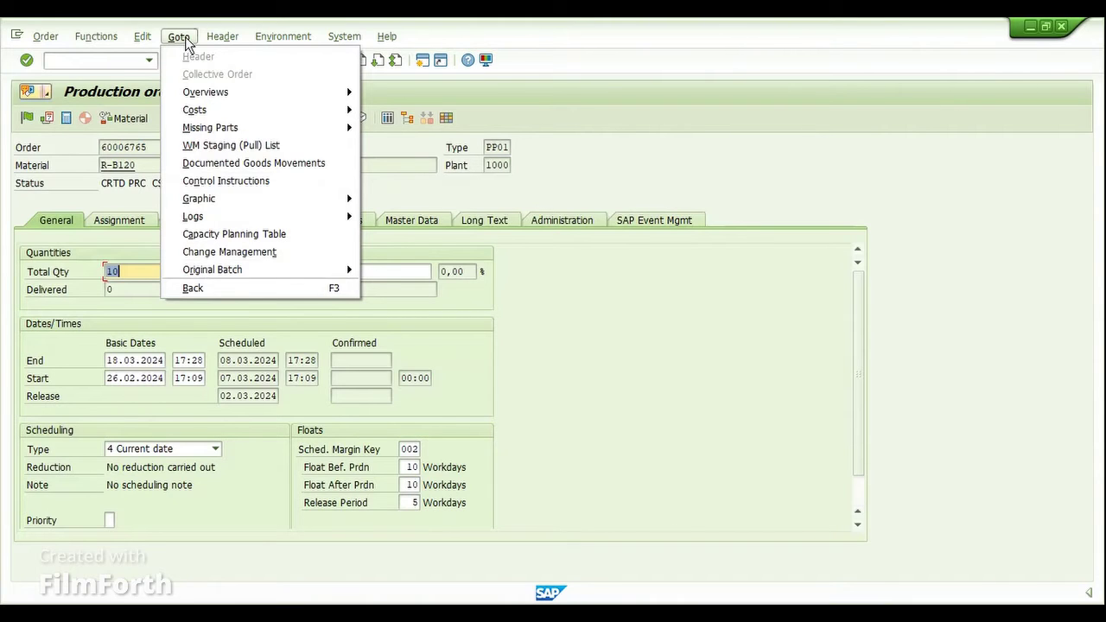
pyautogui.click(298, 146)
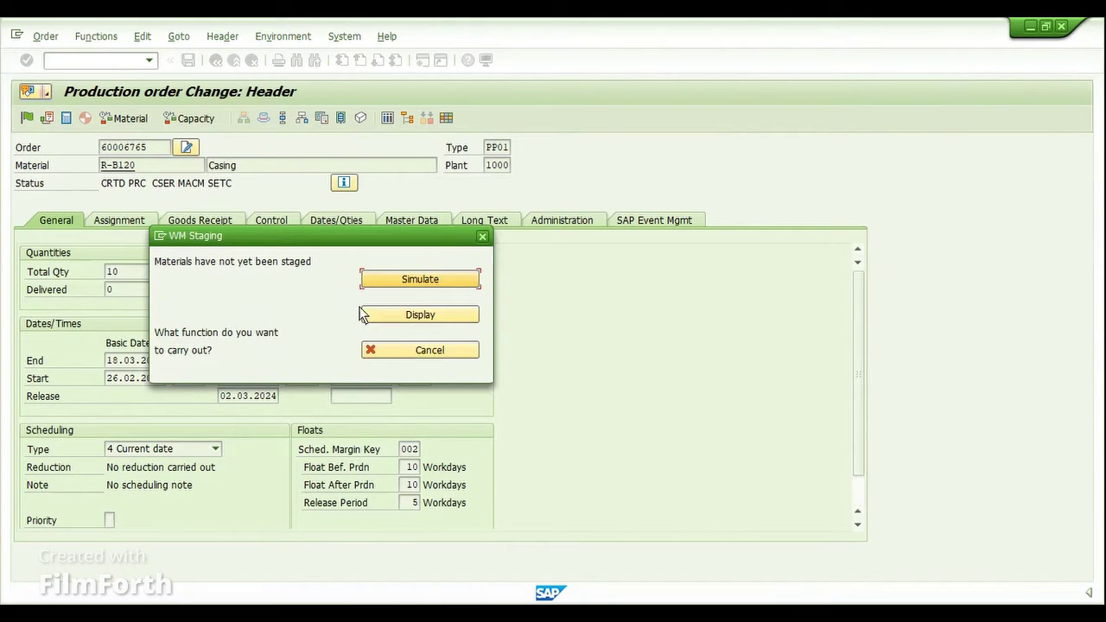
pyautogui.click(418, 319)
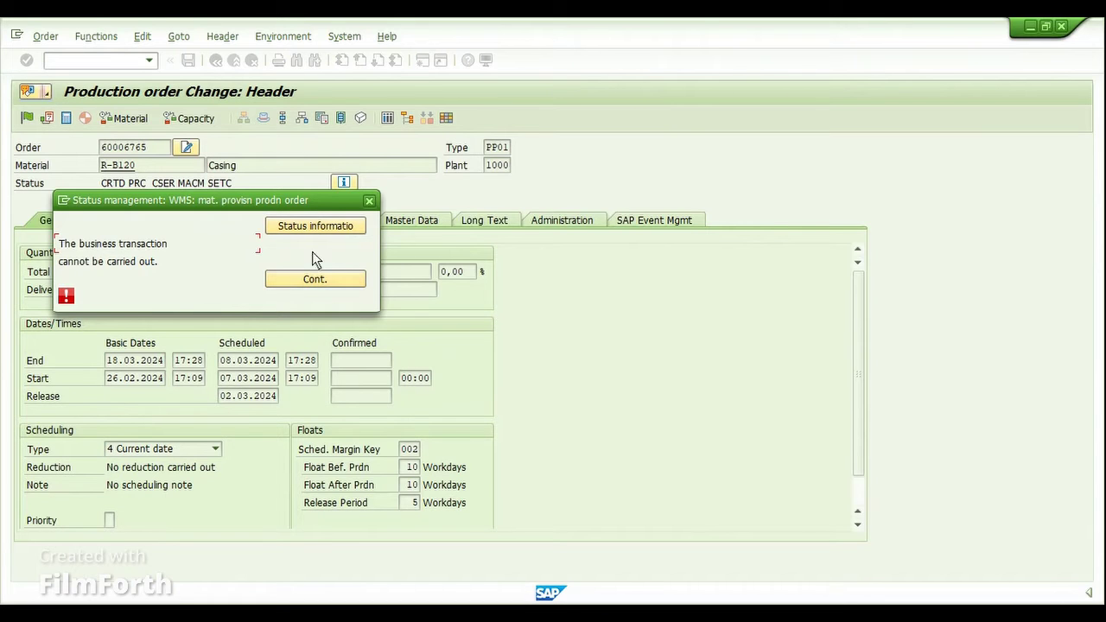
pyautogui.click(289, 228)
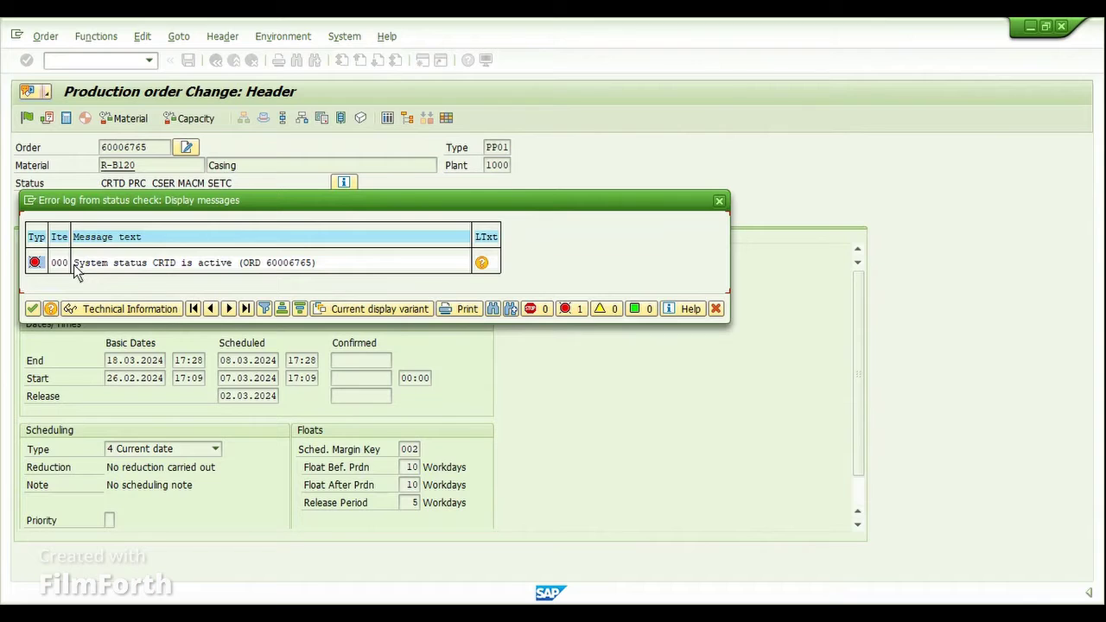
pyautogui.moveTo(72, 263); pyautogui.dragTo(114, 265)
pyautogui.moveTo(183, 267); pyautogui.dragTo(285, 262)
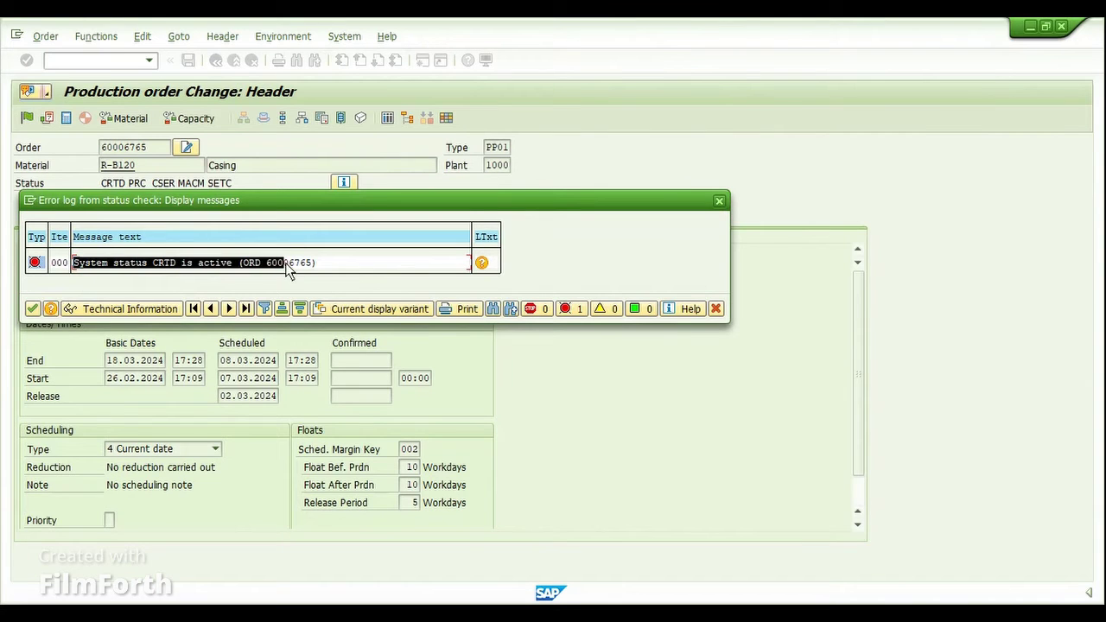
pyautogui.click(286, 263)
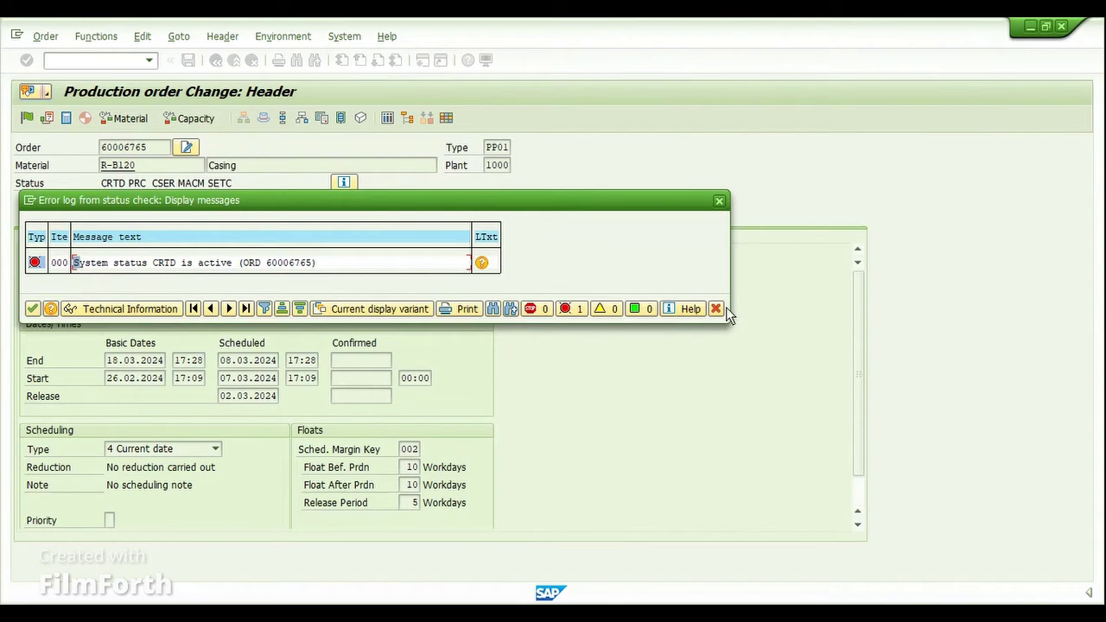
pyautogui.click(315, 279)
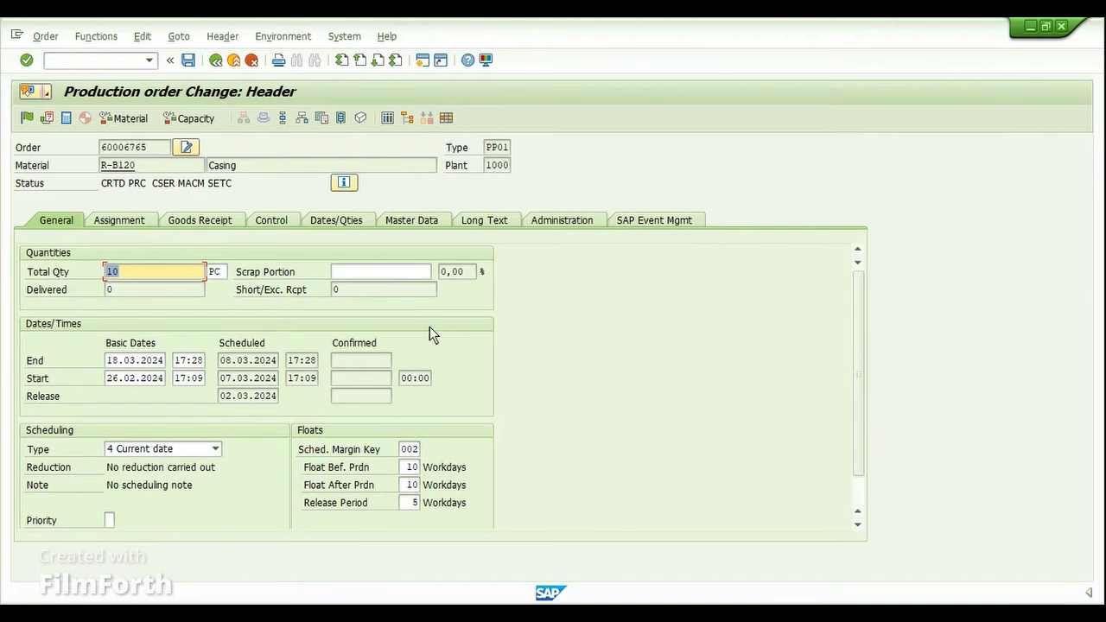
# Step: Show the order's control data and check which production scheduling profile is assigned
pyautogui.click(224, 222)
pyautogui.click(259, 222)
pyautogui.click(129, 503)
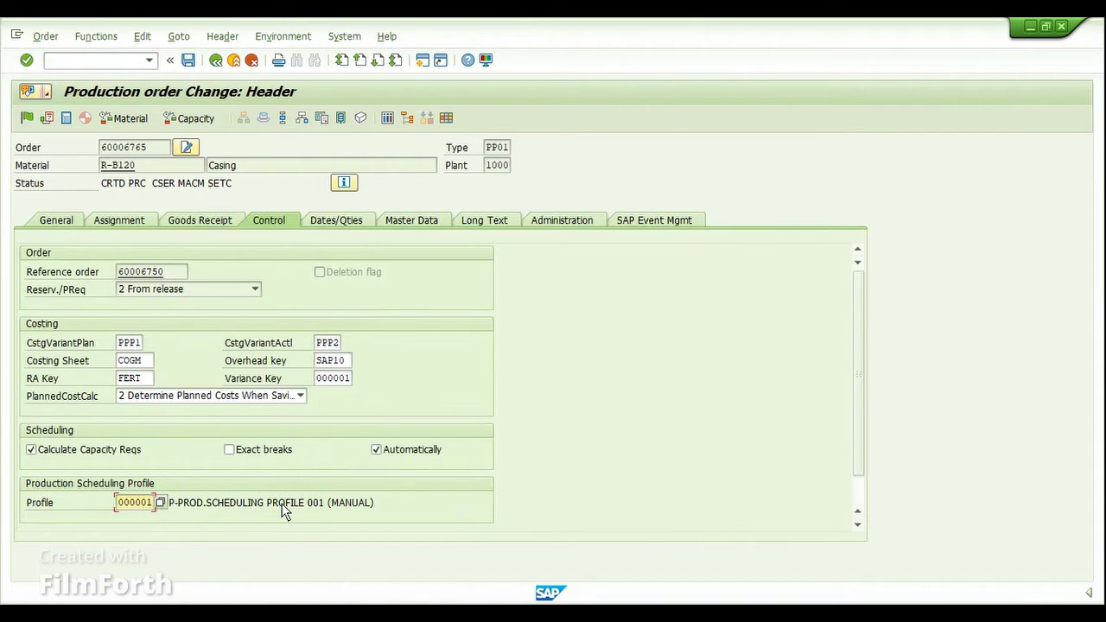
# Step: Open the production scheduling profile configuration view in a new session
pyautogui.hotkey('ctrl', '/')
pyautogui.write('/o')
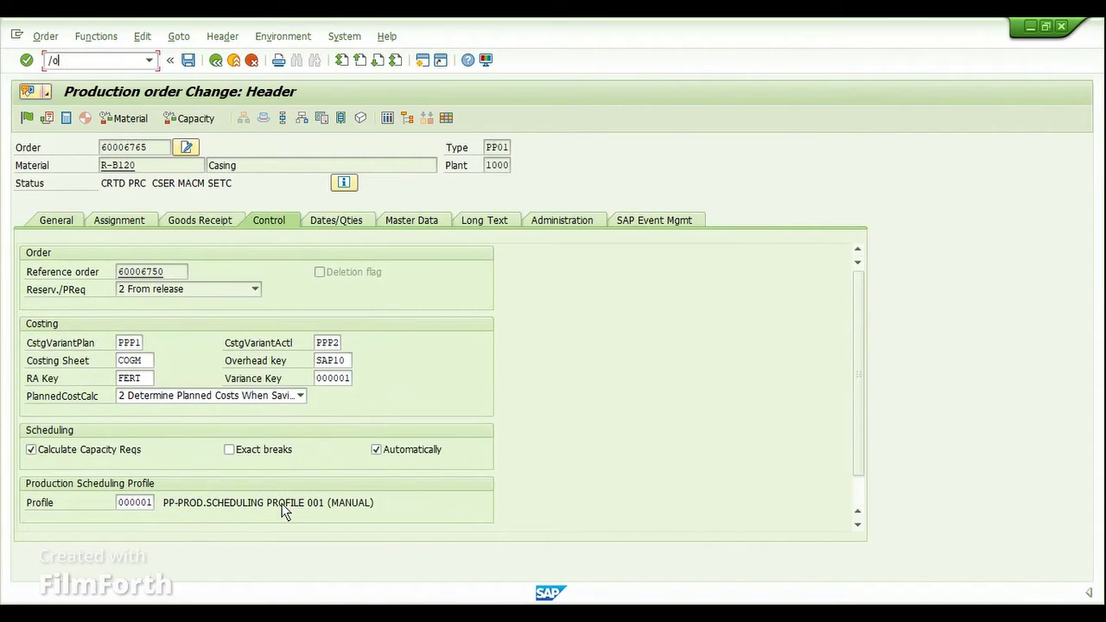
pyautogui.write('md04')
pyautogui.press('Return')
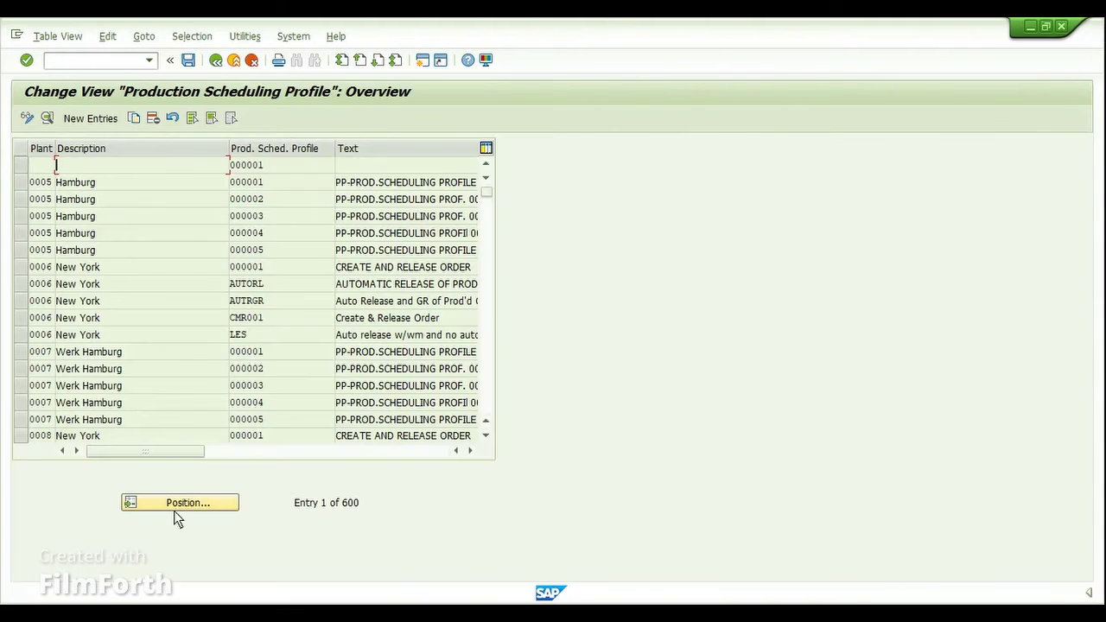
# Step: Position the scheduling profile table at plant 1000 and profile 000001
pyautogui.click(184, 501)
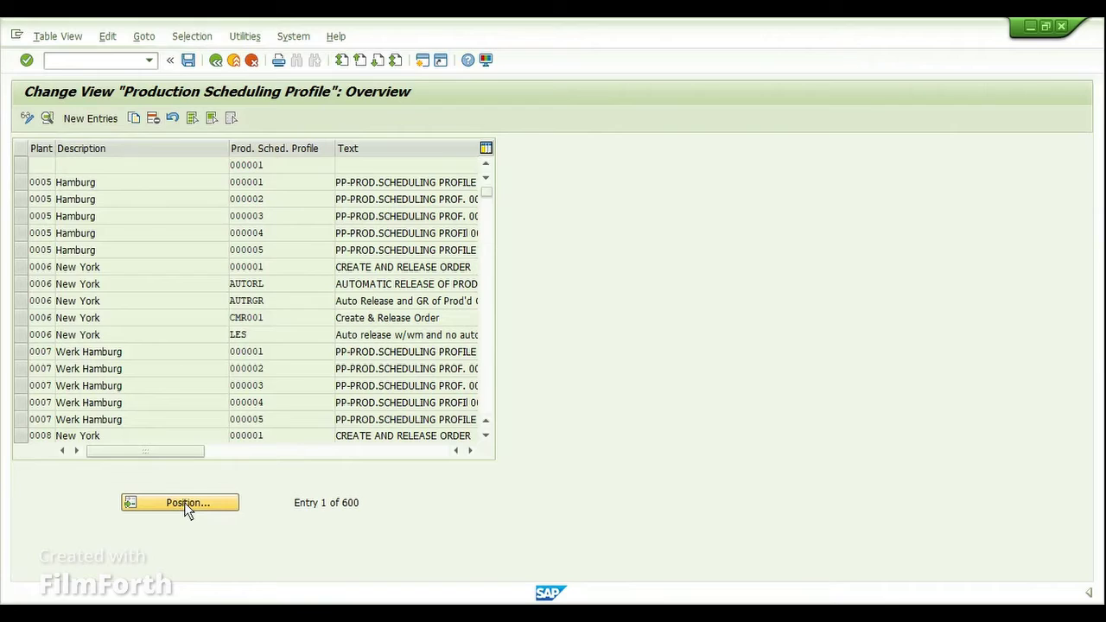
pyautogui.write('1000')
pyautogui.press('Tab')
pyautogui.write('000000')
pyautogui.press('BackSpace')
pyautogui.press('BackSpace')
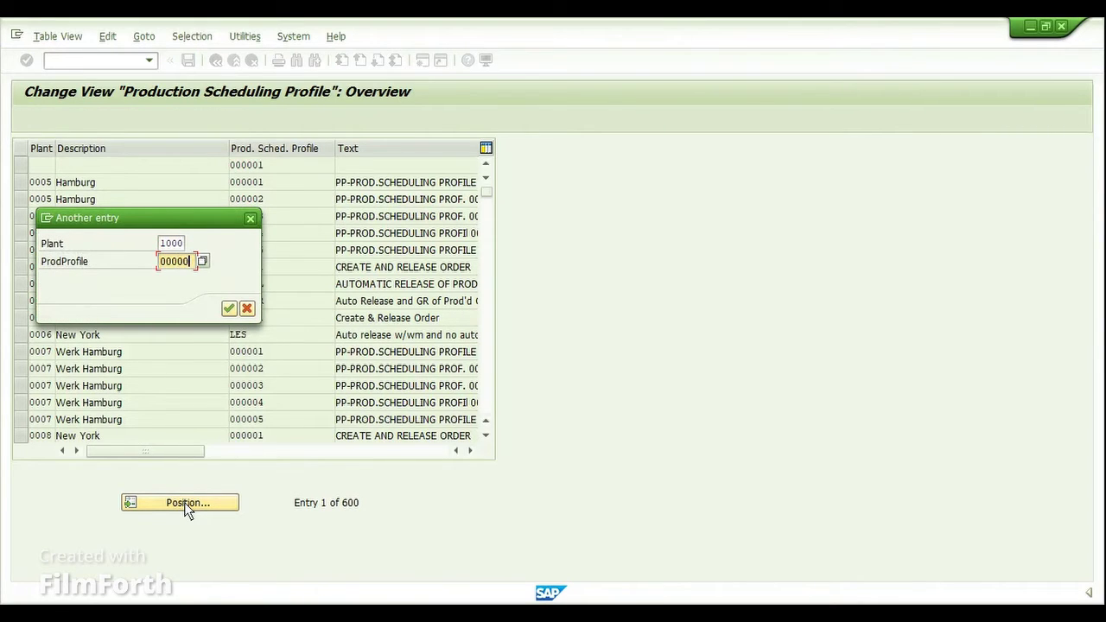
pyautogui.write('01')
pyautogui.press('Return')
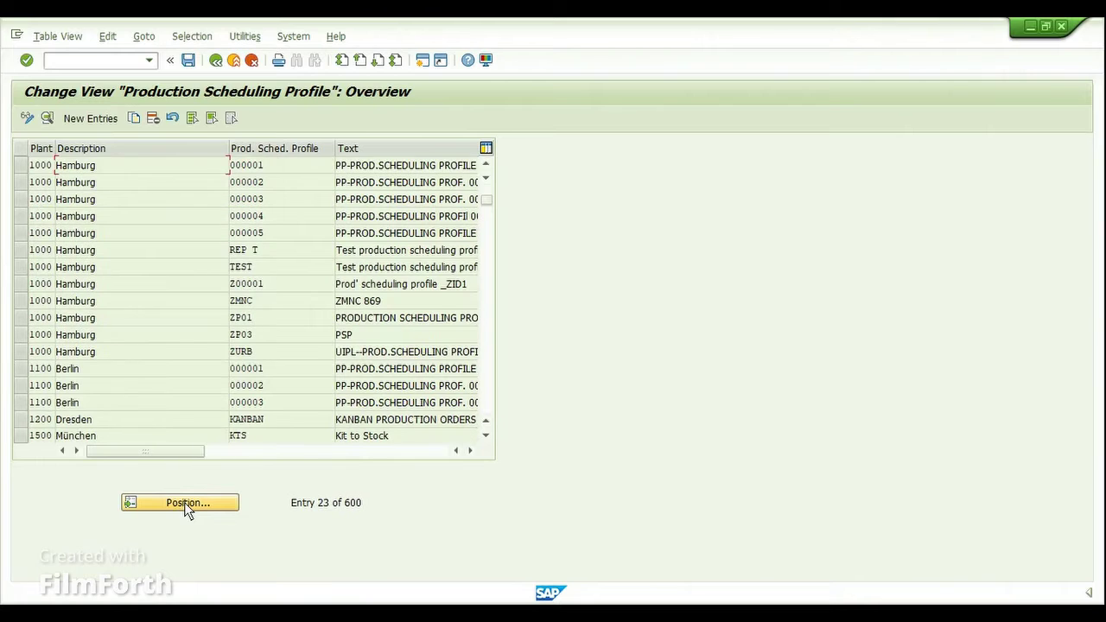
# Step: Open the details of plant 1000's scheduling profile 000001 and examine the WM Request setting in the Transport section
pyautogui.click(21, 165)
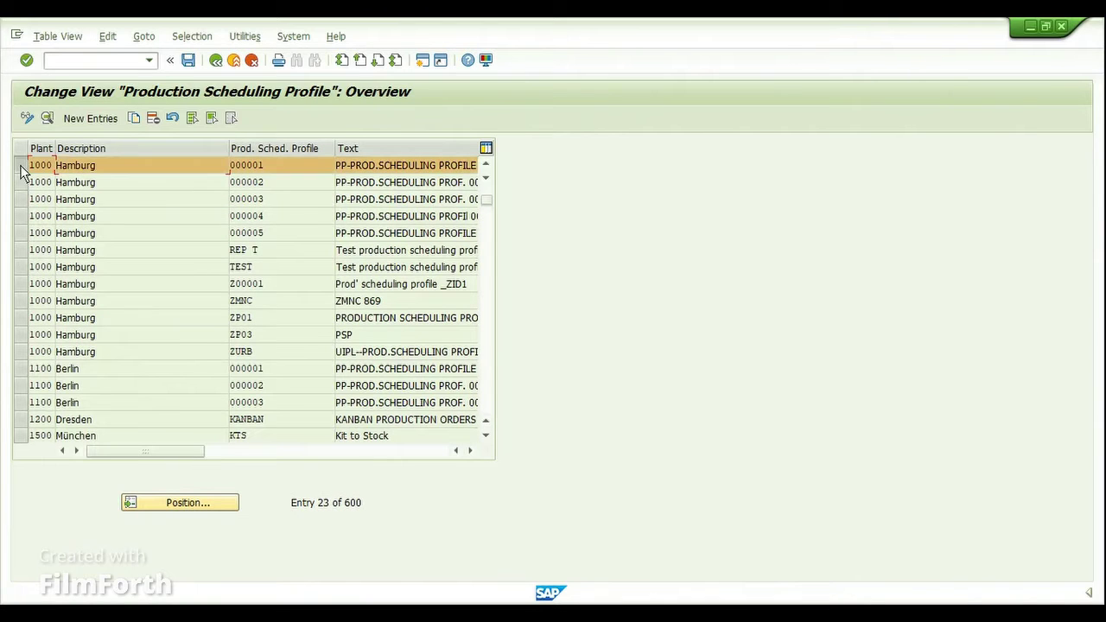
pyautogui.click(50, 118)
pyautogui.scroll(-2, 521, 458)
pyautogui.scroll(-5, 525, 454)
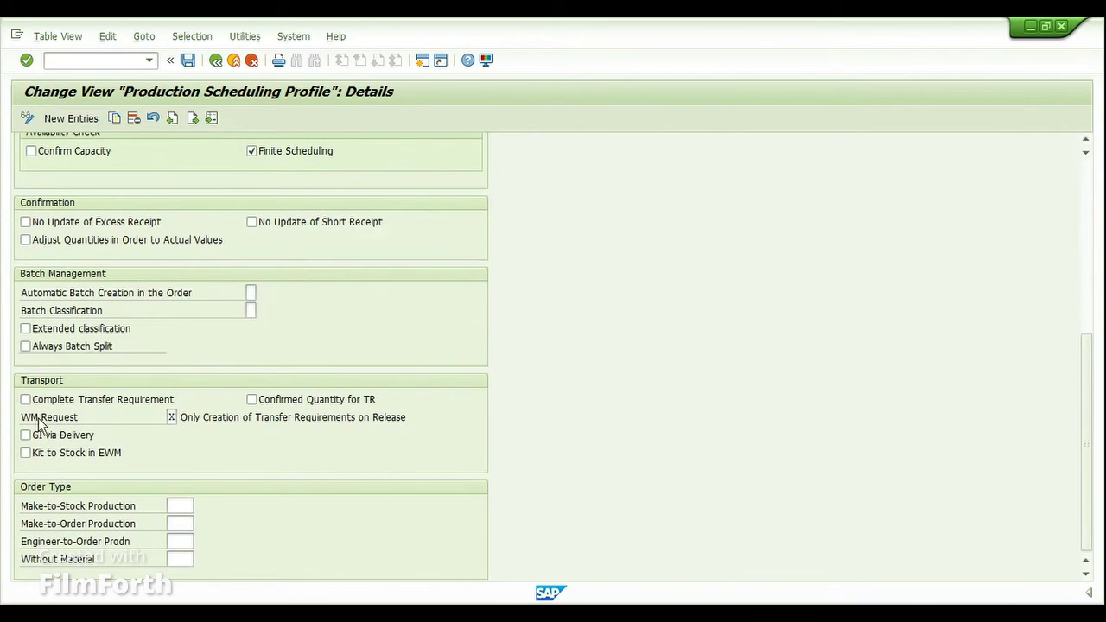
# Step: Review the possible entries for the WM Request setting, close the list without selecting one, and leave the scheduling profile details
pyautogui.click(172, 417)
pyautogui.press('F4')
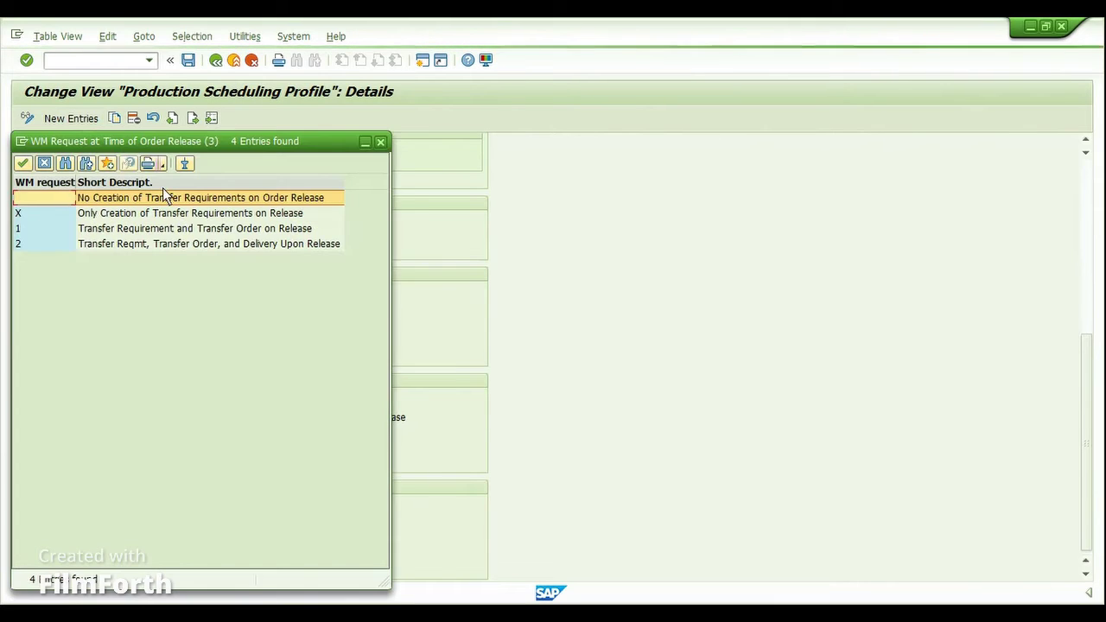
pyautogui.moveTo(166, 142); pyautogui.dragTo(510, 259)
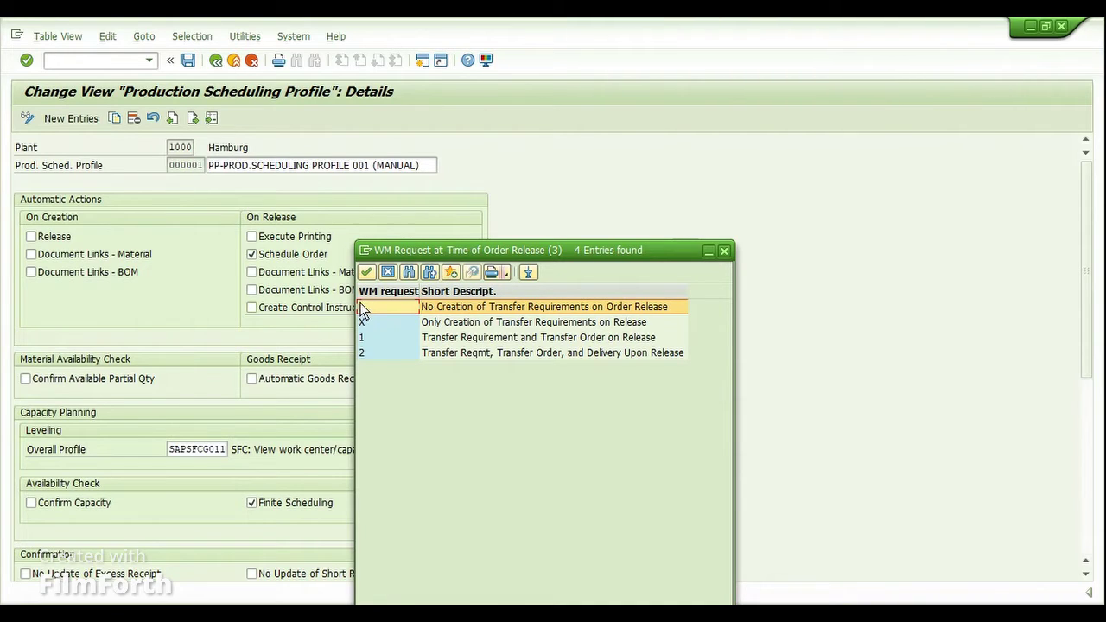
pyautogui.click(436, 338)
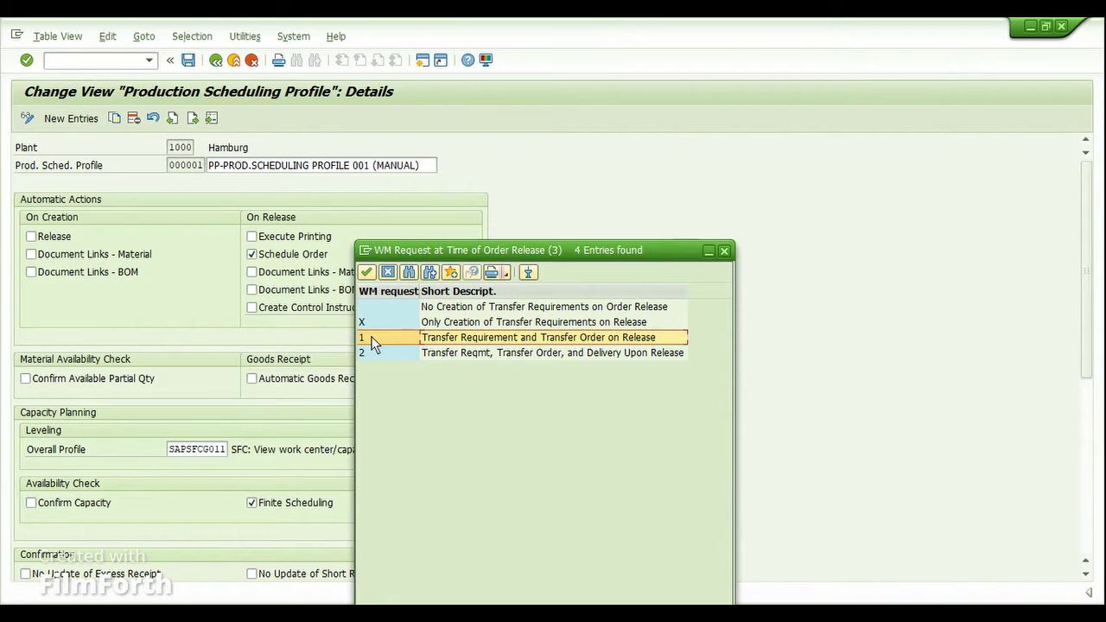
pyautogui.click(387, 272)
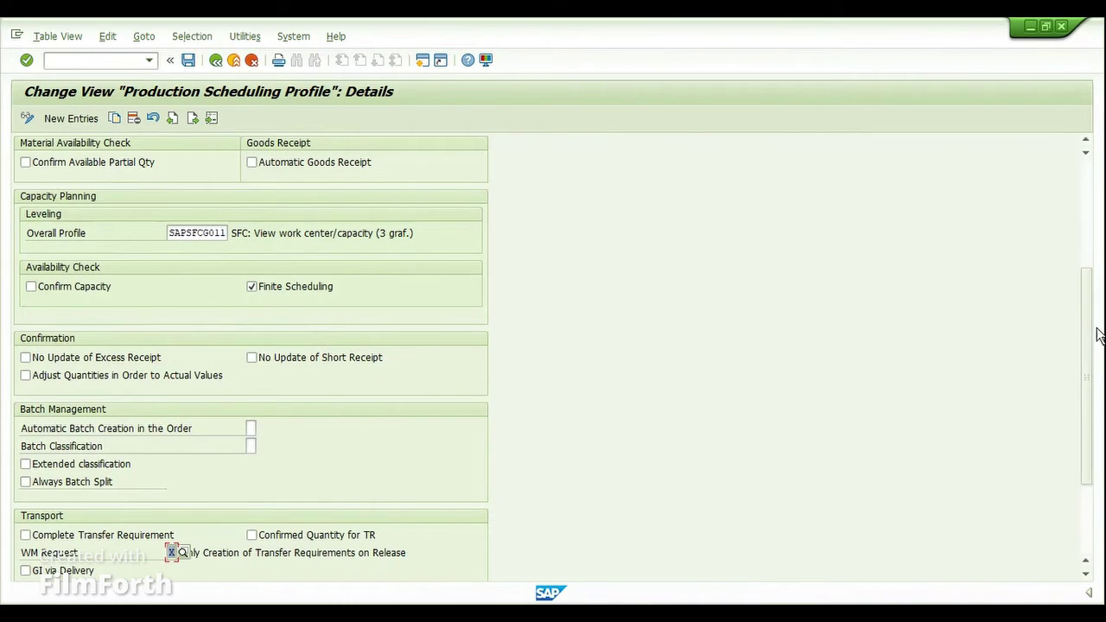
pyautogui.moveTo(1091, 343); pyautogui.dragTo(1090, 413)
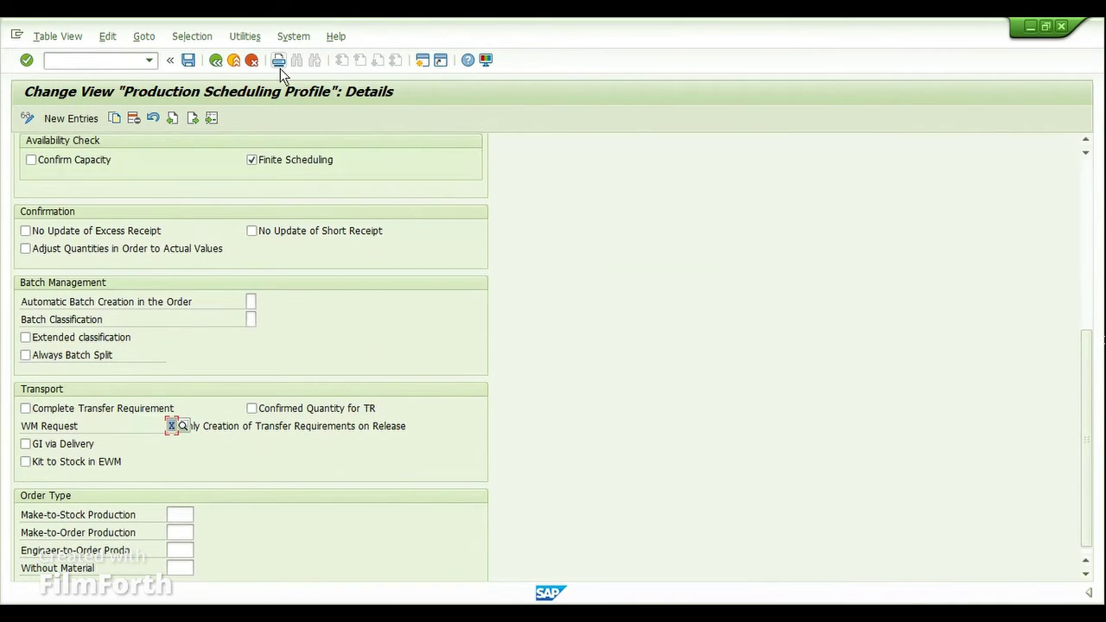
pyautogui.click(252, 61)
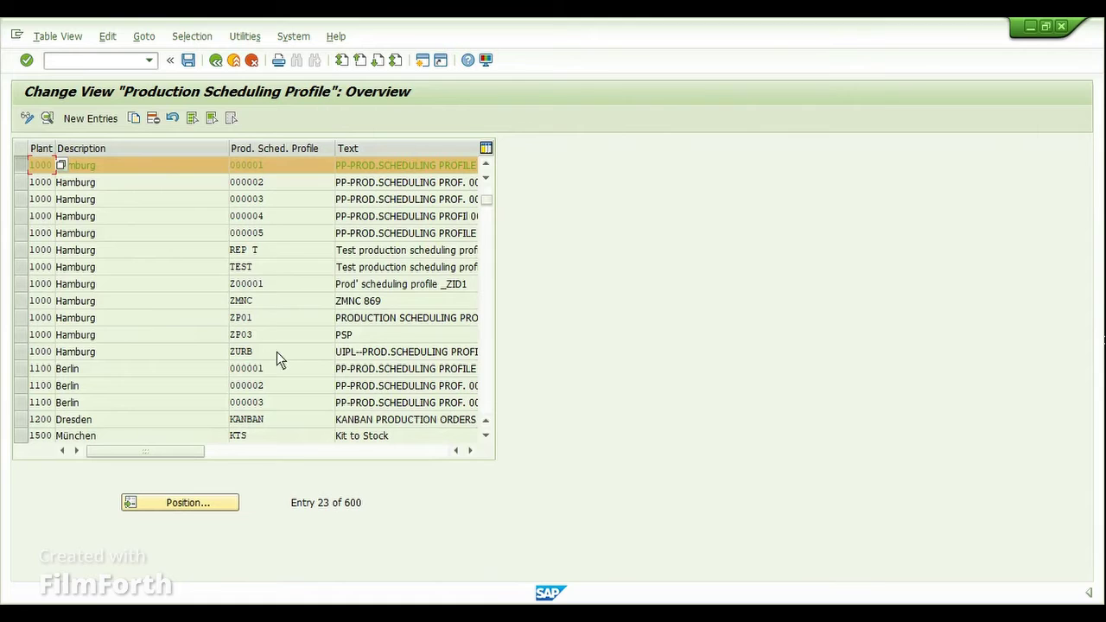
# Step: Return to the production order for R-B120, release it from its general header data, and save it despite the cost calculation error
pyautogui.click(468, 542)
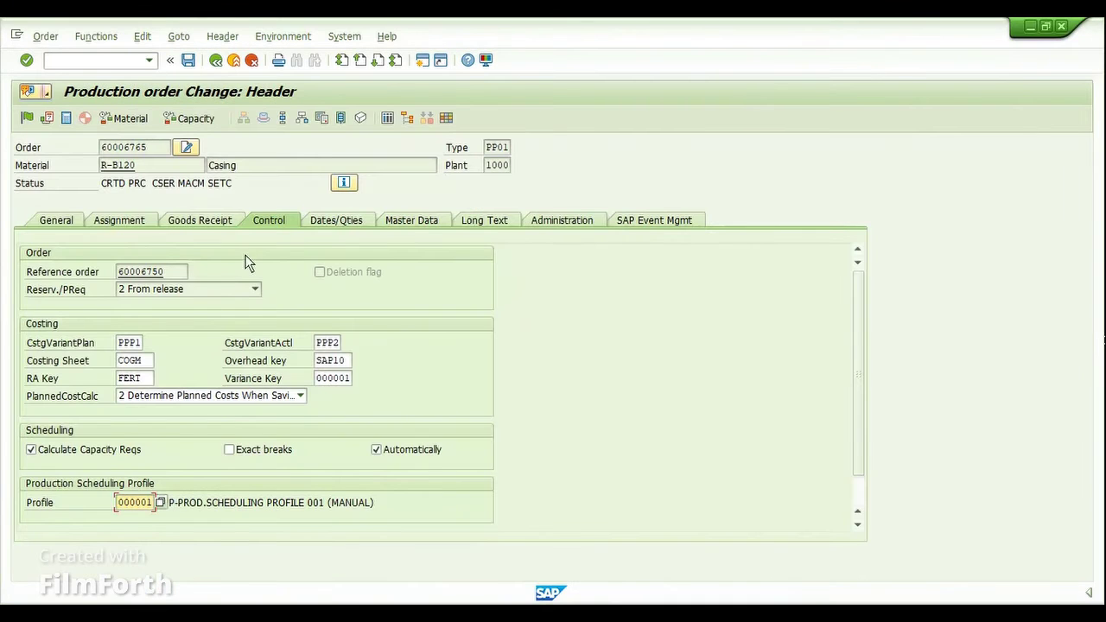
pyautogui.click(57, 220)
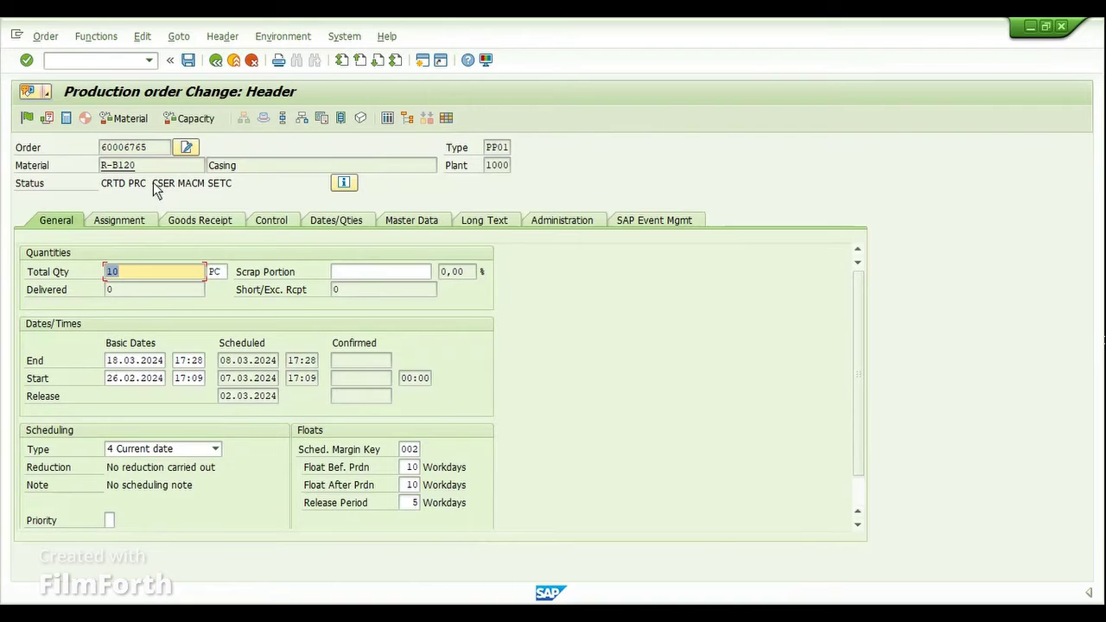
pyautogui.click(27, 121)
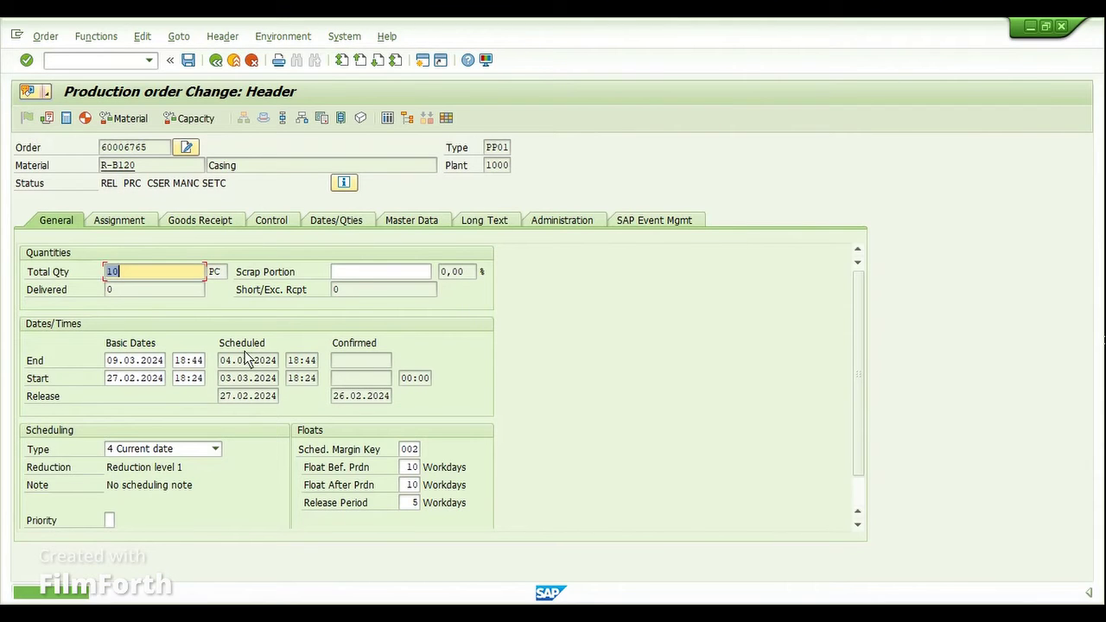
pyautogui.click(187, 60)
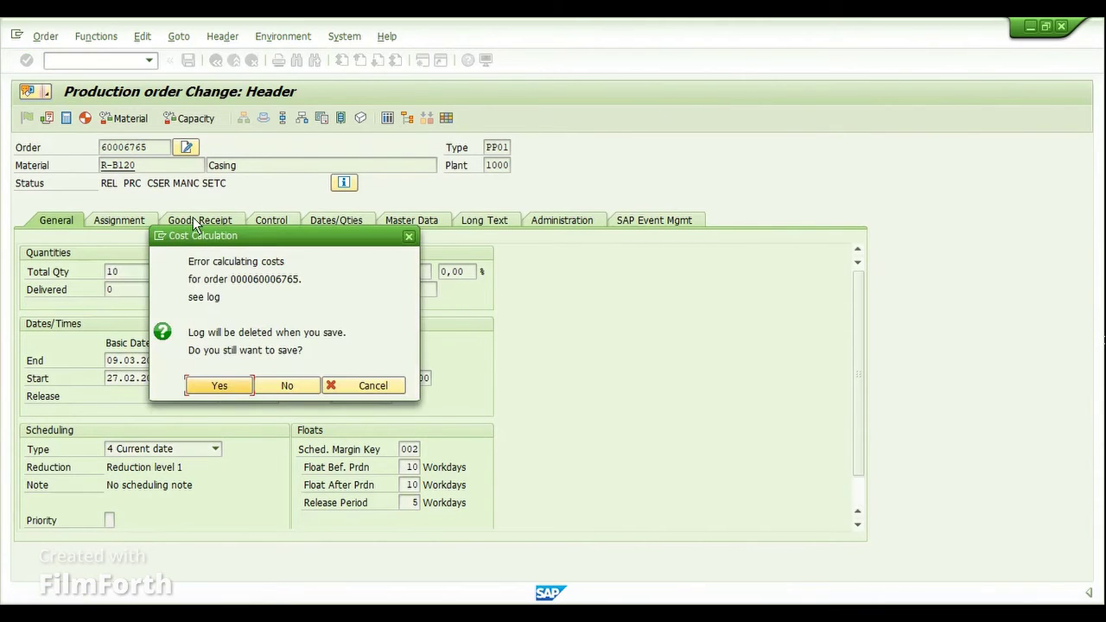
pyautogui.click(242, 389)
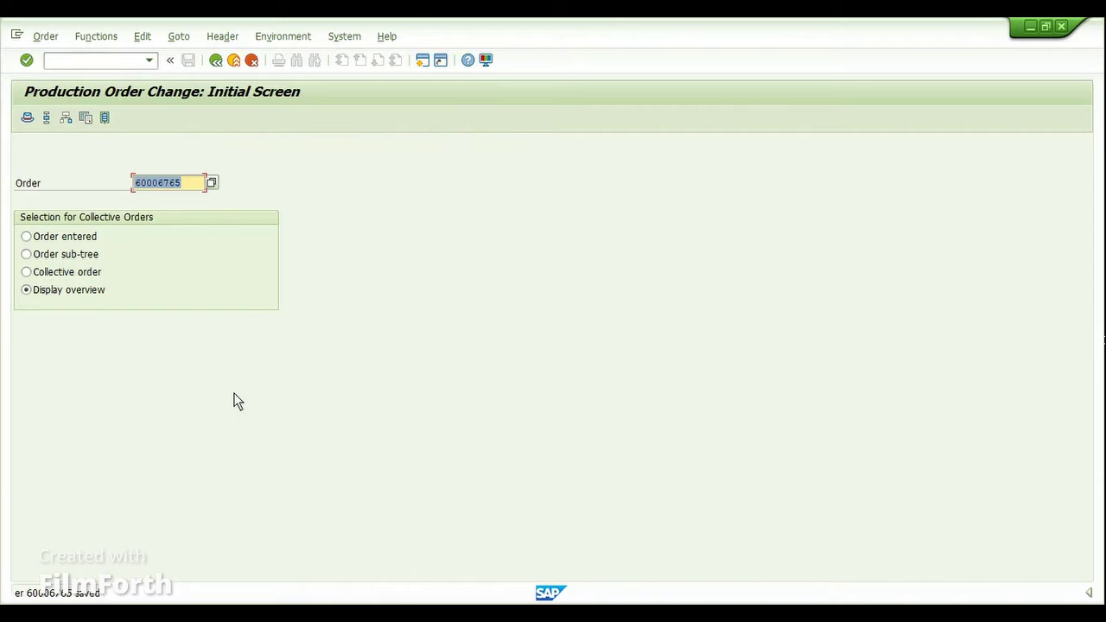
# Step: Reopen the released order in change mode and display its WM staging pull list
pyautogui.press('Return')
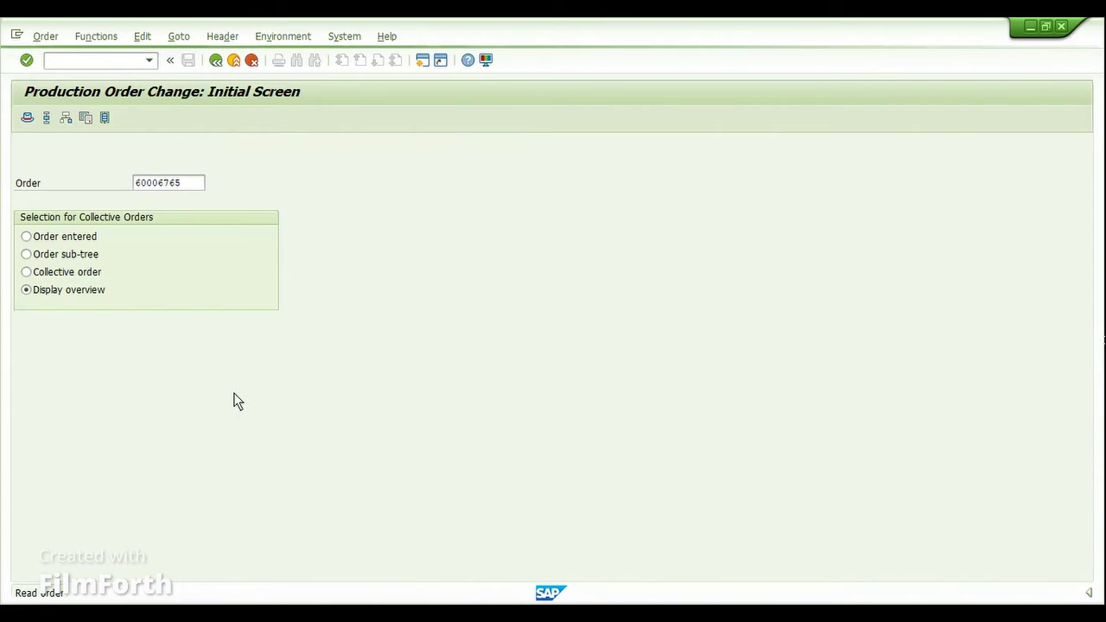
pyautogui.click(179, 38)
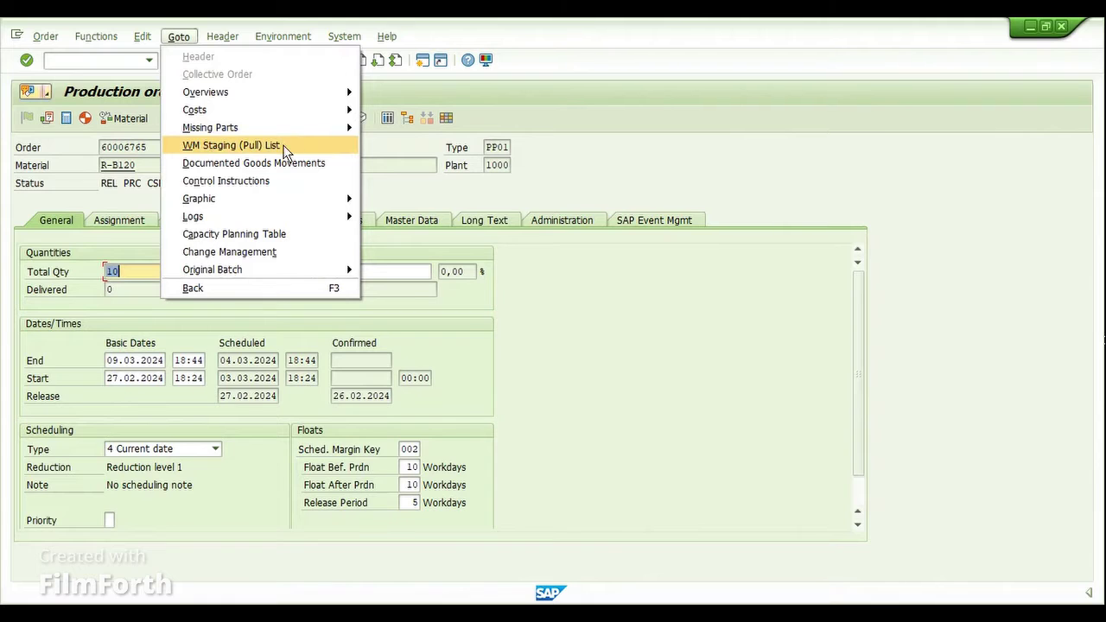
pyautogui.click(318, 147)
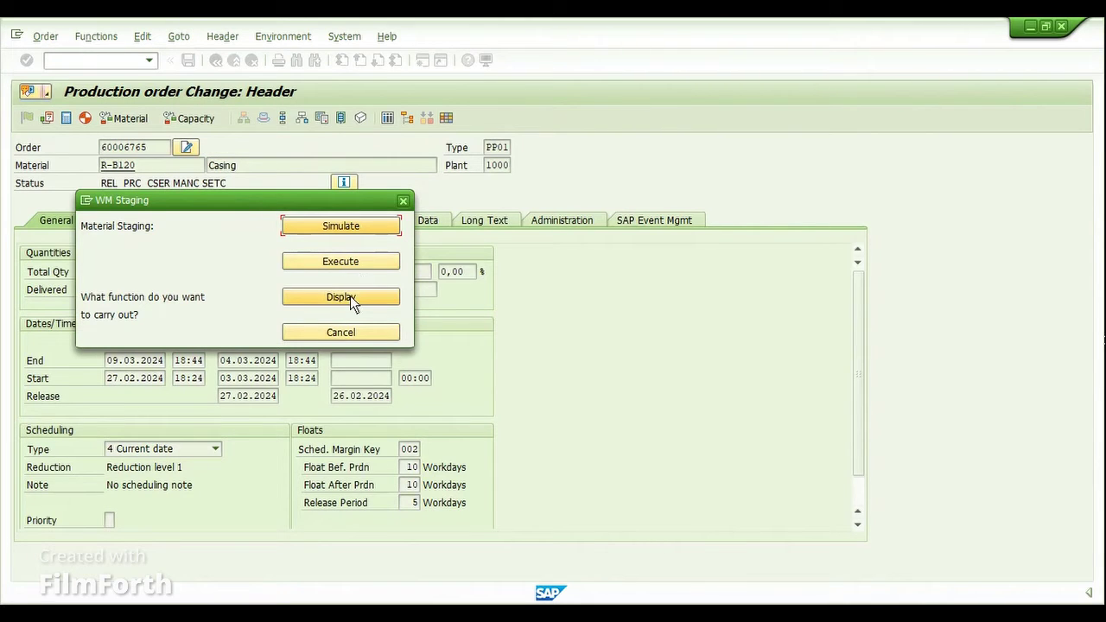
pyautogui.click(350, 295)
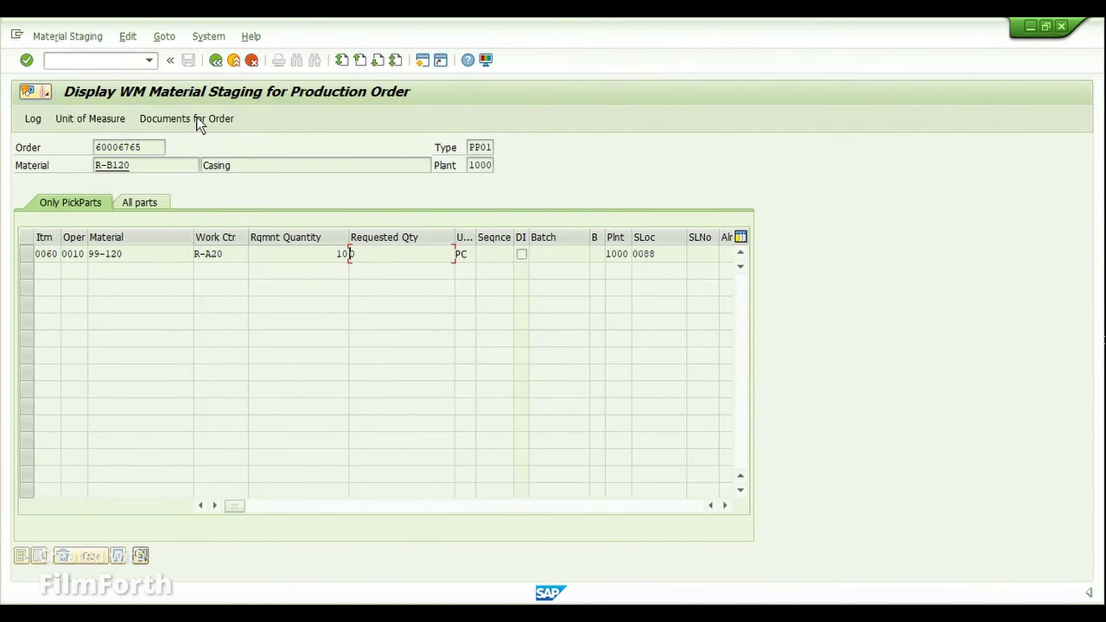
pyautogui.click(216, 62)
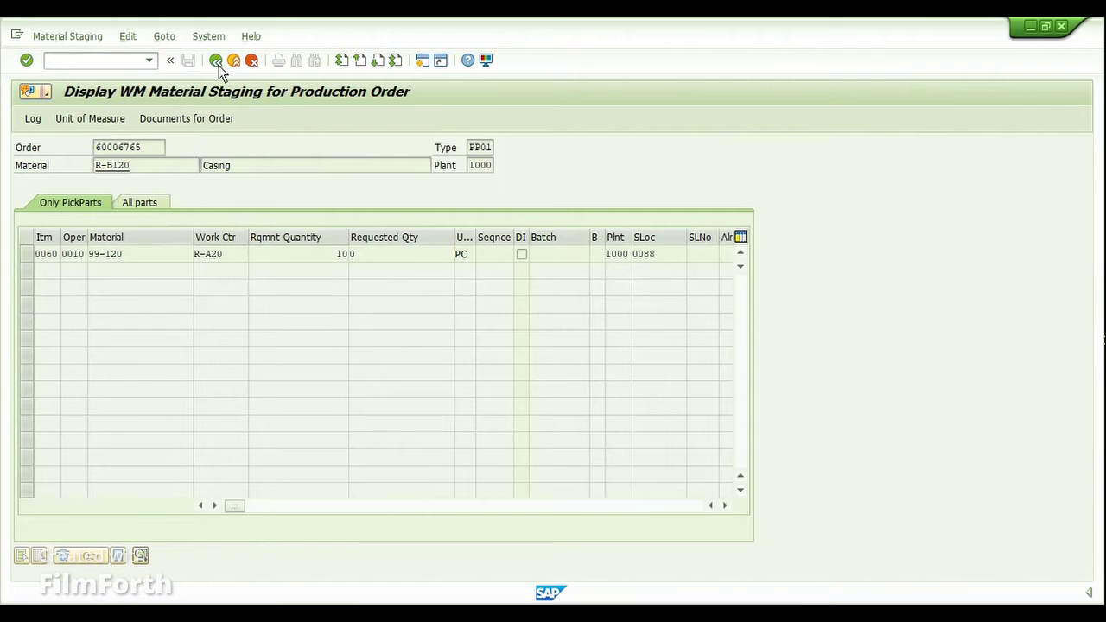
pyautogui.click(179, 39)
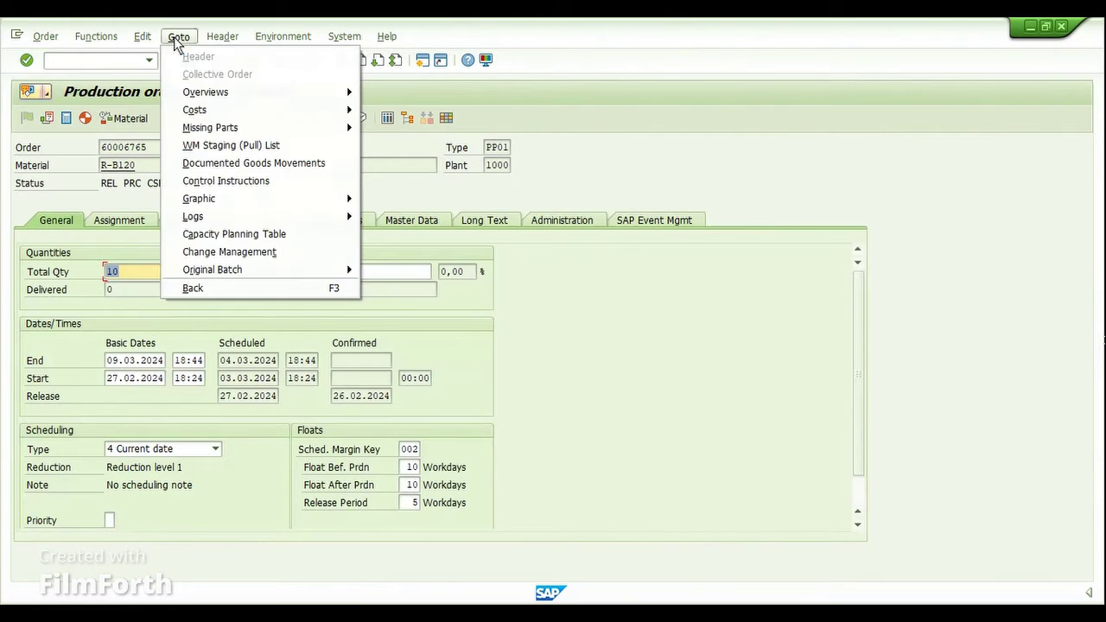
pyautogui.click(262, 148)
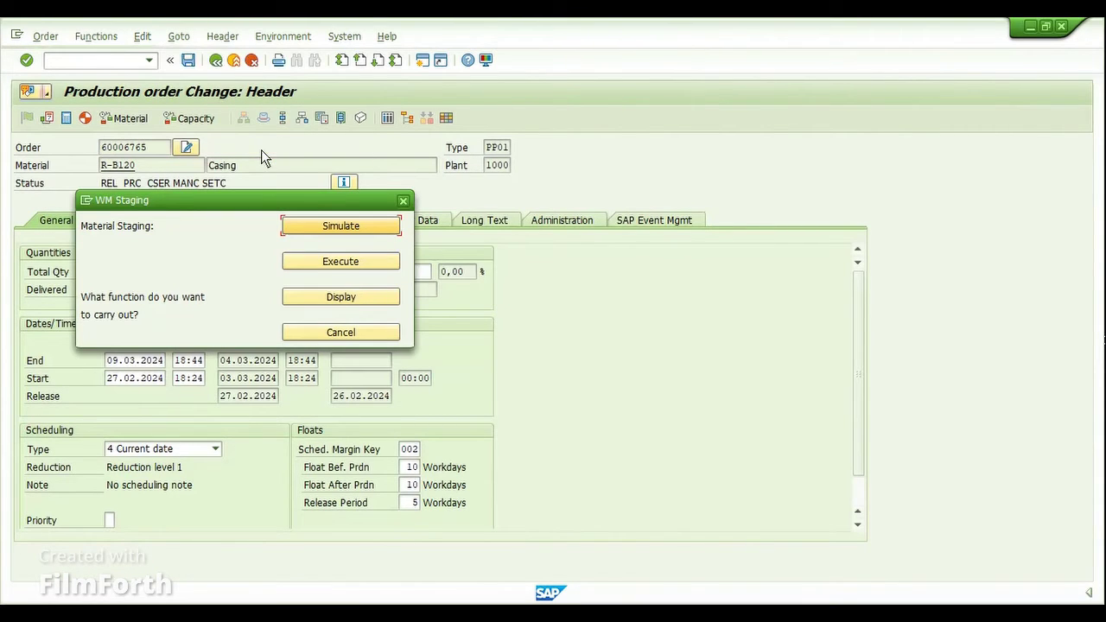
pyautogui.click(355, 295)
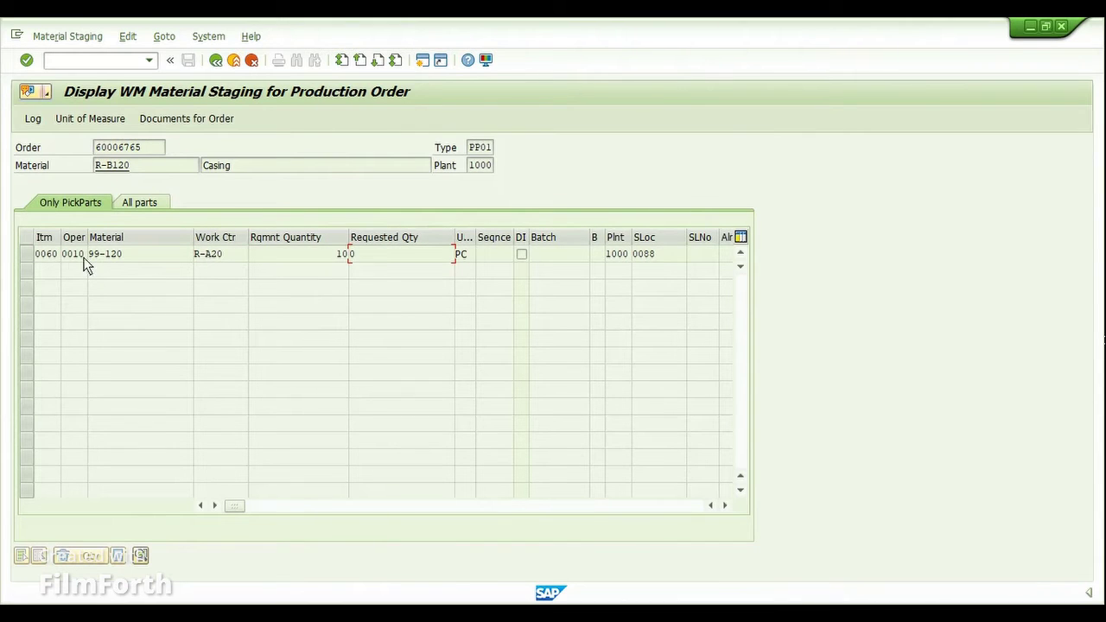
# Step: Examine the material, operation, work center and storage location of pick part 99-120 in the staging list
pyautogui.moveTo(134, 259); pyautogui.dragTo(86, 261)
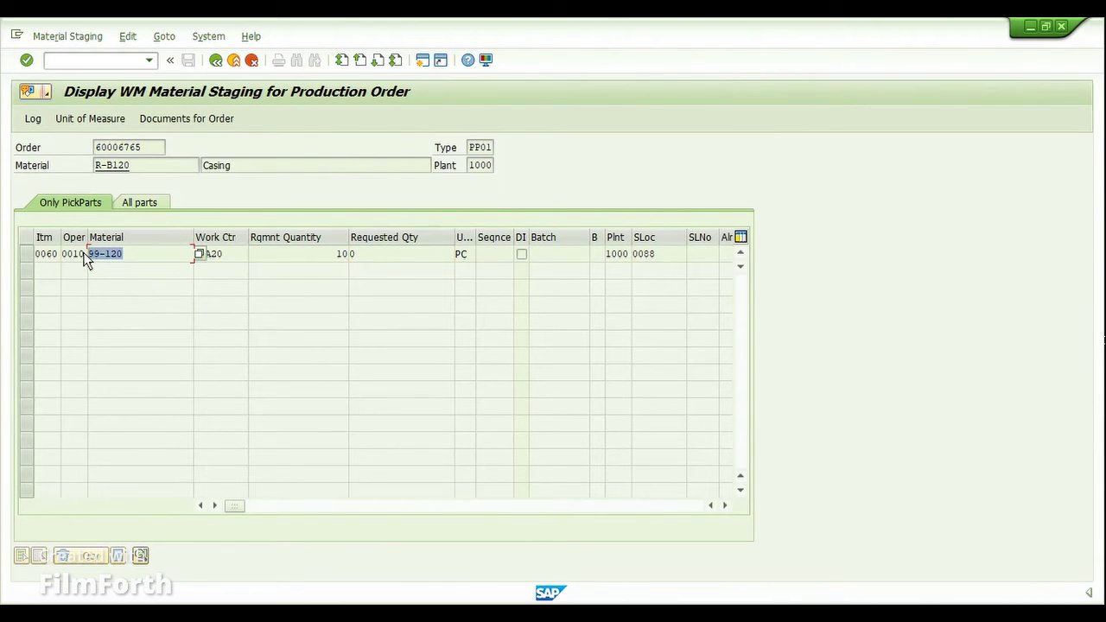
pyautogui.click(234, 252)
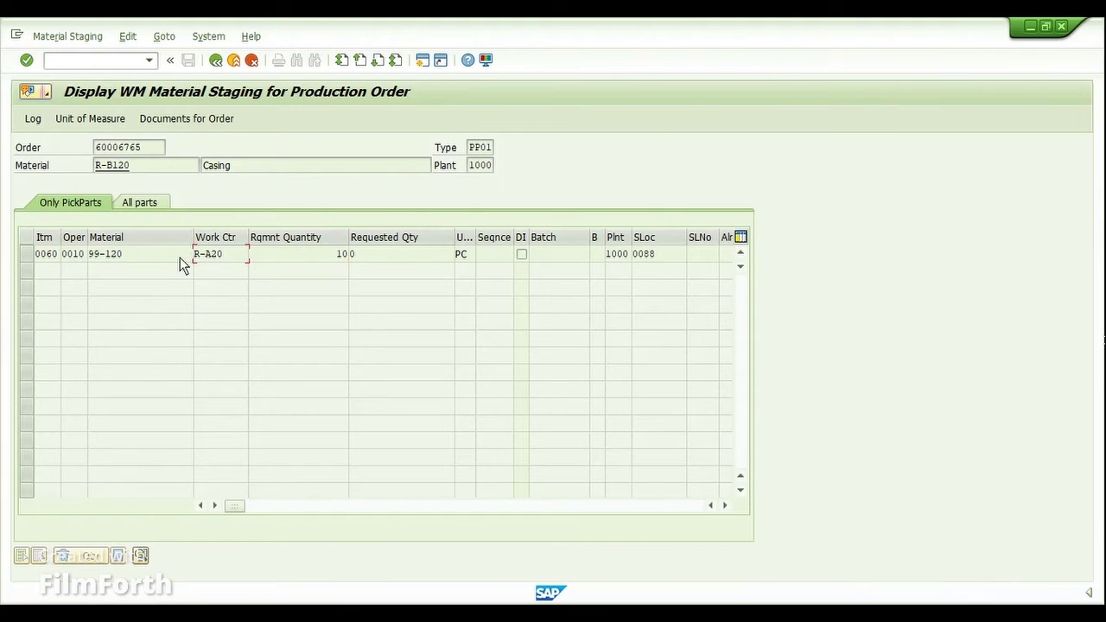
pyautogui.click(80, 258)
pyautogui.moveTo(227, 254); pyautogui.dragTo(185, 256)
pyautogui.click(657, 258)
pyautogui.moveTo(658, 257); pyautogui.dragTo(616, 256)
# Step: Display the order's transfer requirement documents and open the item for 99-120 to check its destination bin
pyautogui.click(171, 122)
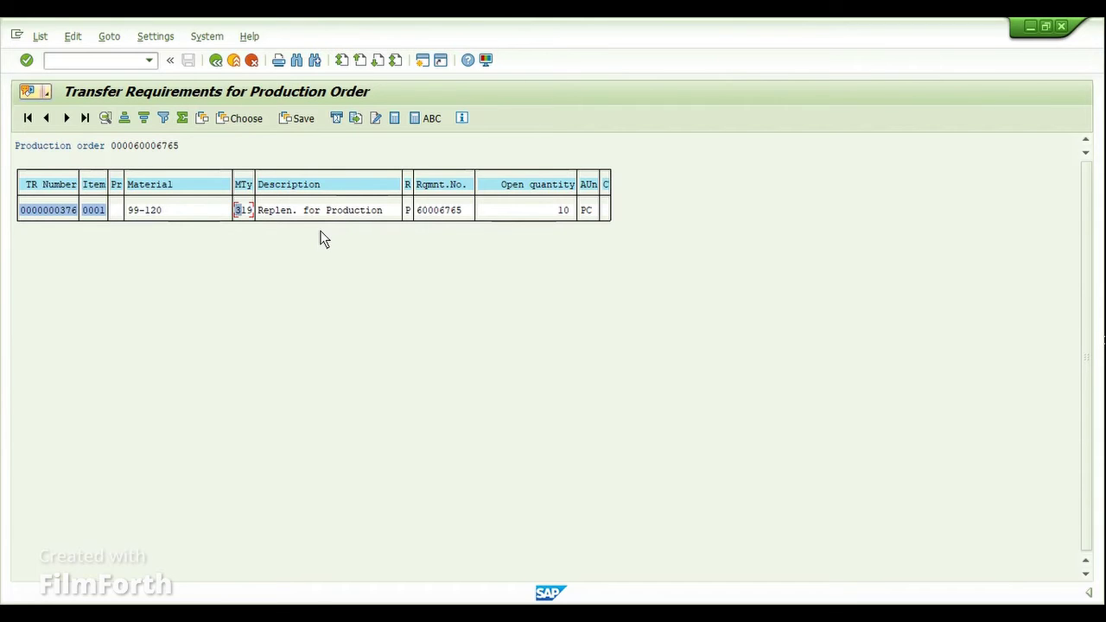
pyautogui.doubleClick(54, 213)
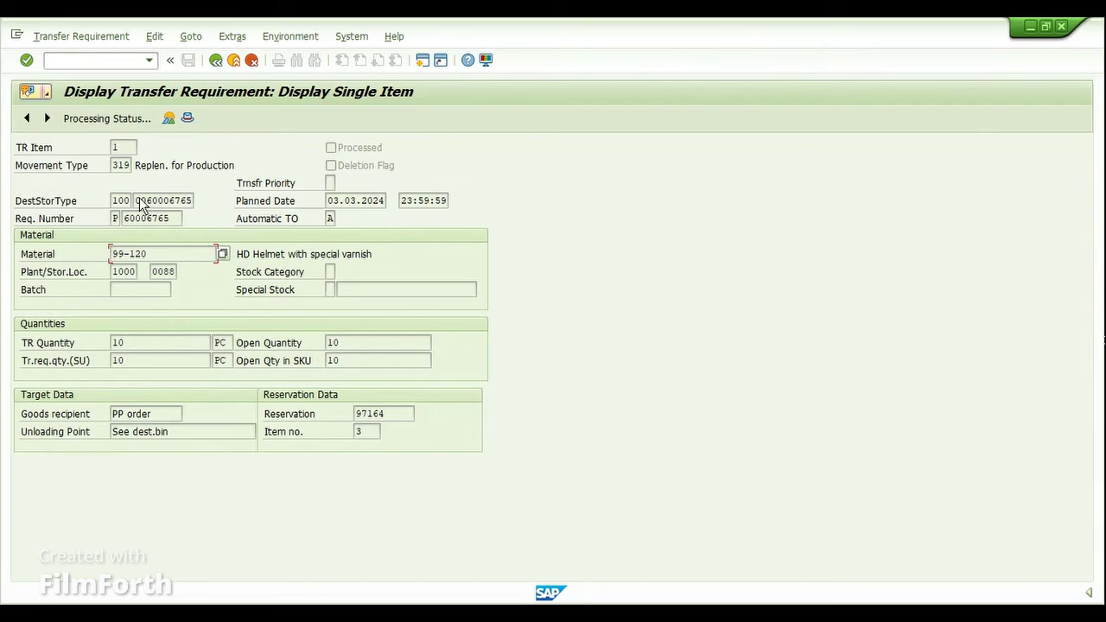
pyautogui.moveTo(138, 201); pyautogui.dragTo(197, 204)
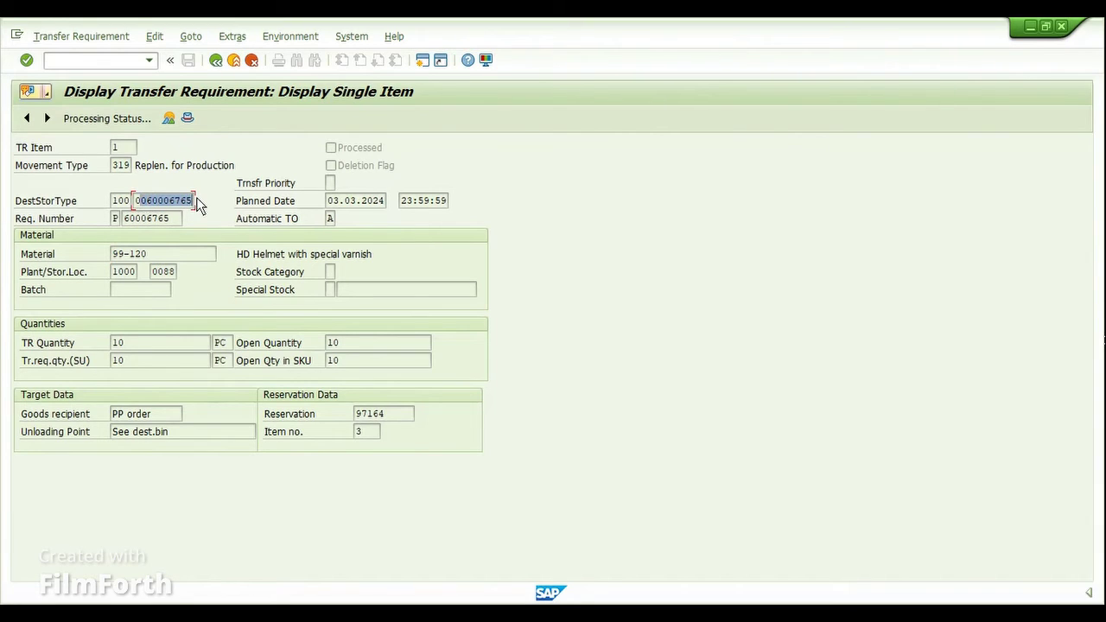
pyautogui.click(197, 204)
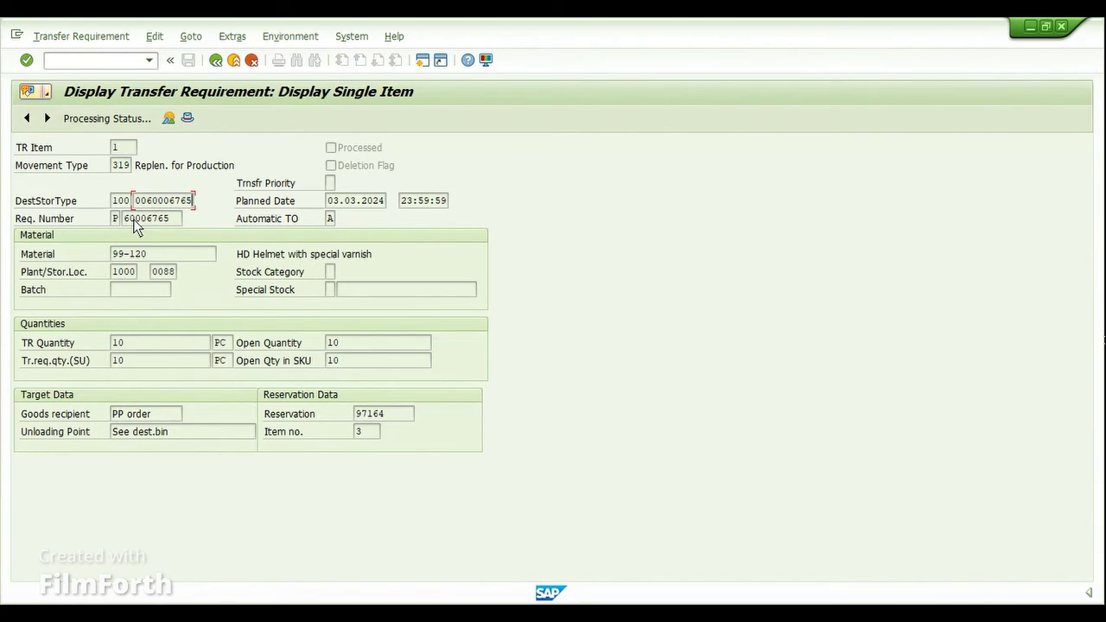
# Step: Look up destination storage type 100 in the list of possible storage types and close the list without choosing a value
pyautogui.hotkey('shift', 'Tab')
pyautogui.press('Return')
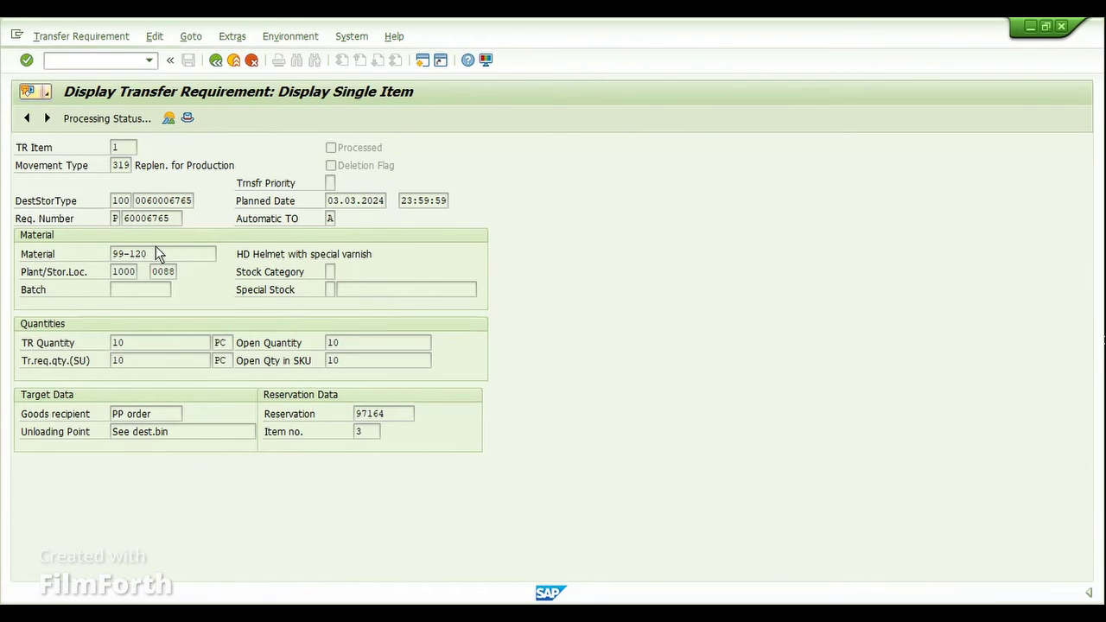
pyautogui.press('F4')
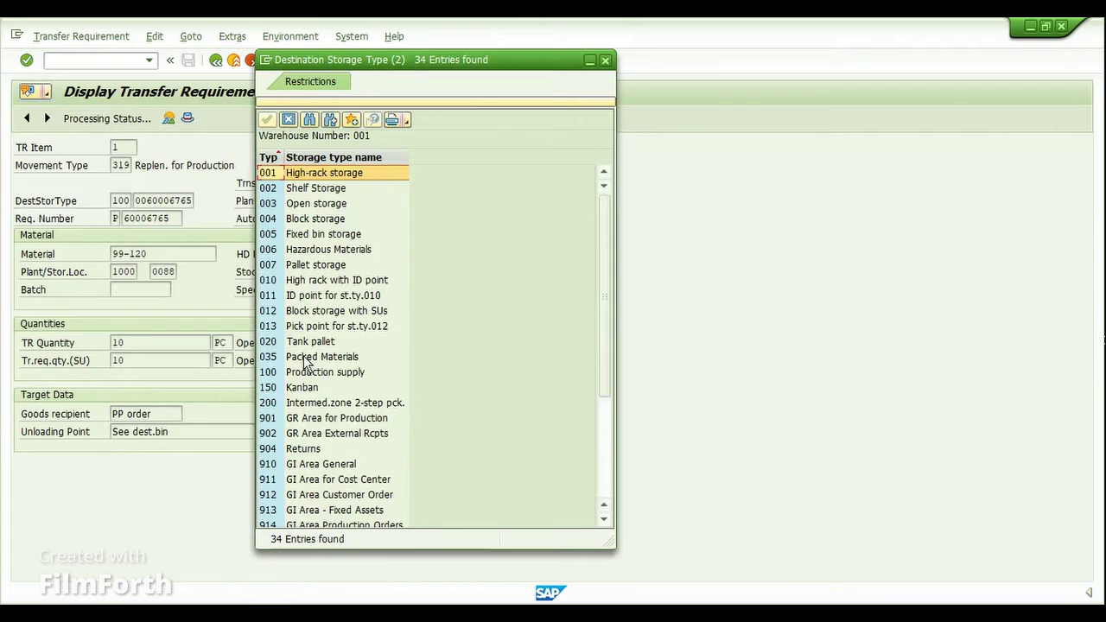
pyautogui.scroll(-1, 304, 362)
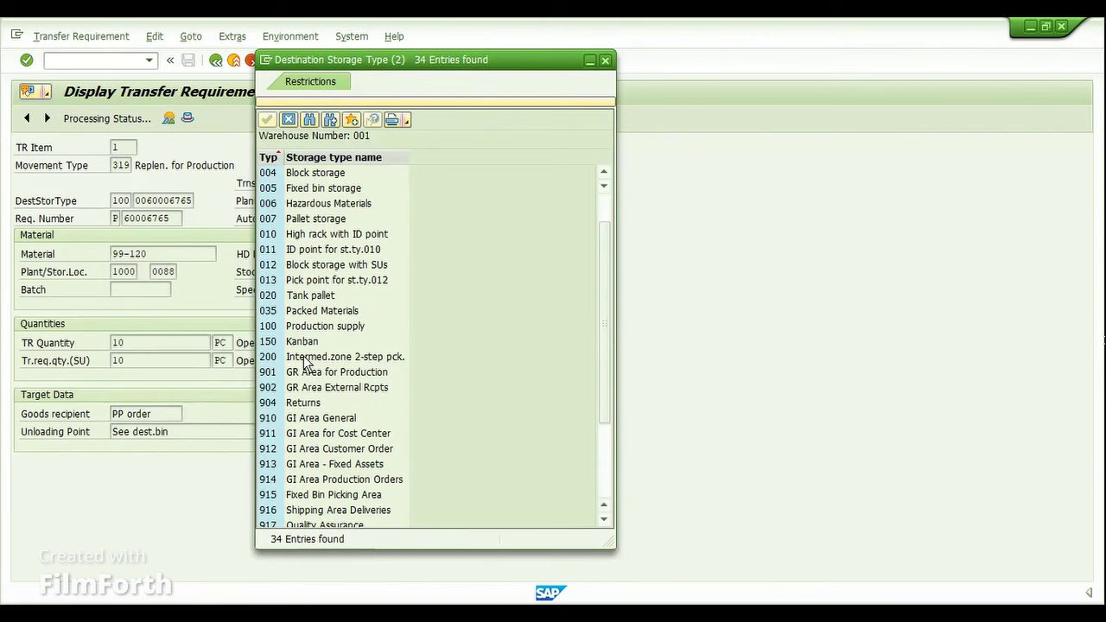
pyautogui.click(262, 328)
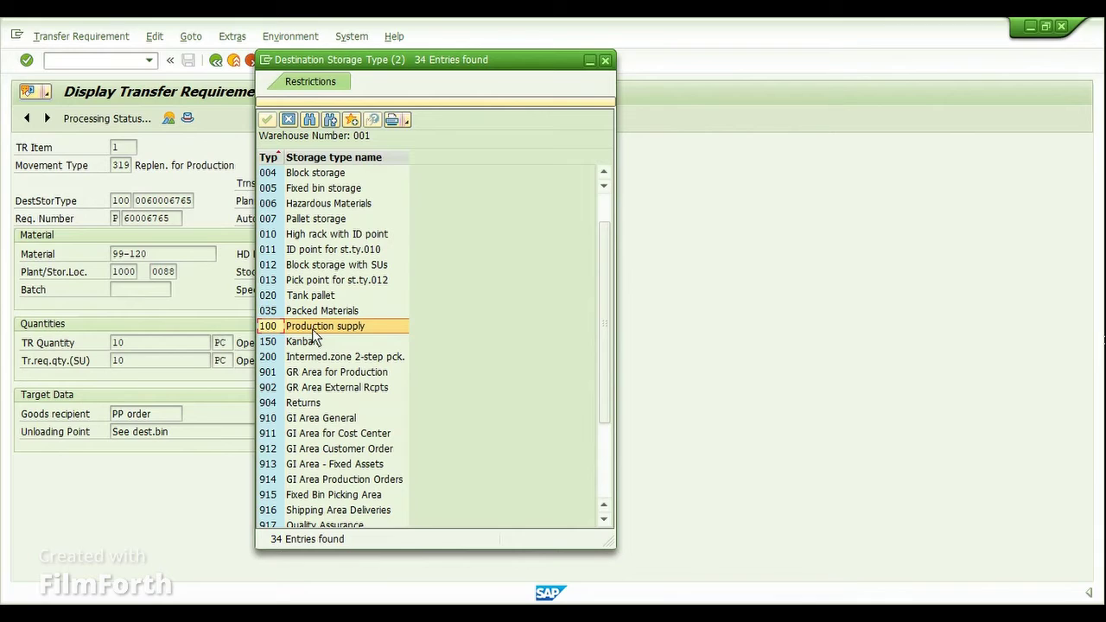
pyautogui.click(289, 119)
# Step: Check the transfer requirement item's material, TR quantities, reservation and reservation item number
pyautogui.click(156, 254)
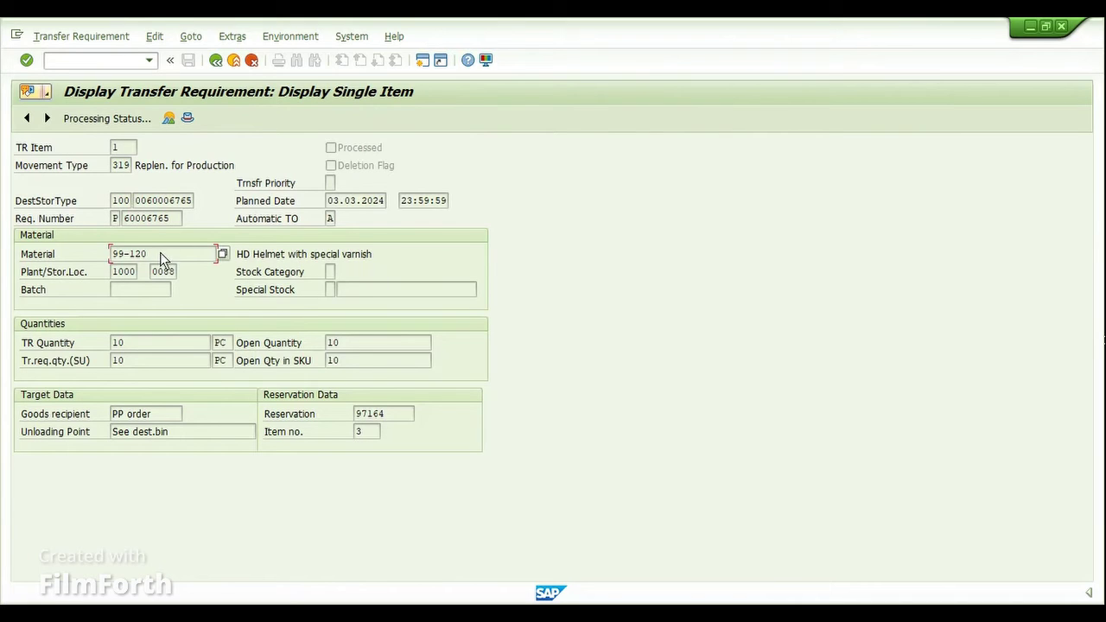
pyautogui.click(147, 345)
pyautogui.click(149, 357)
pyautogui.click(386, 416)
pyautogui.click(365, 434)
# Step: Display the transfer requirement item's processing status, check its last transfer order, and close the status window
pyautogui.click(115, 121)
pyautogui.click(269, 369)
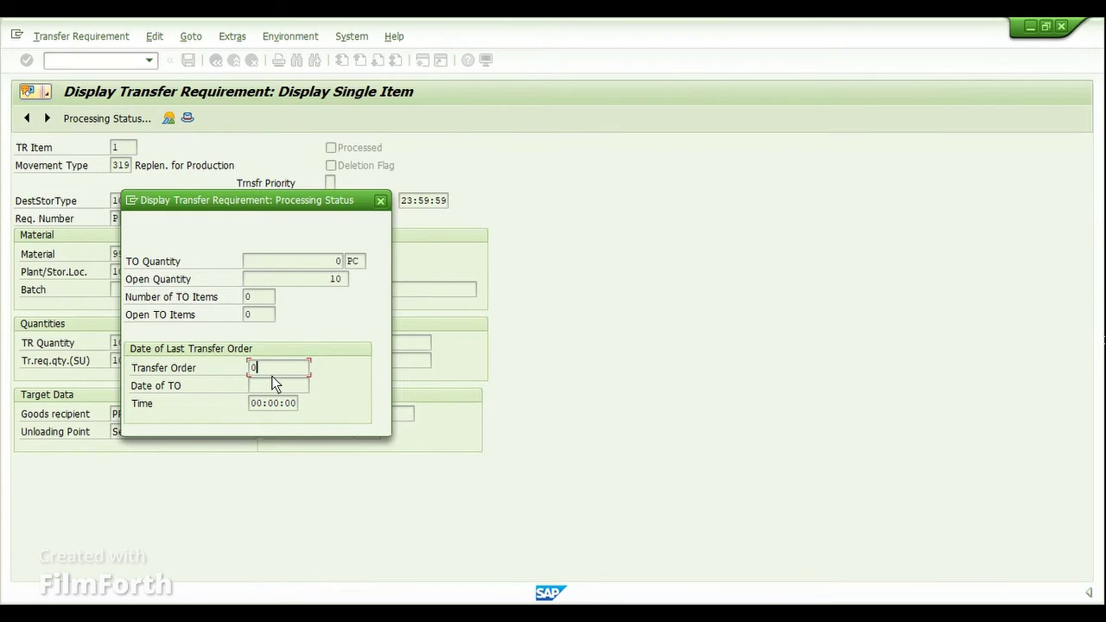
pyautogui.click(383, 205)
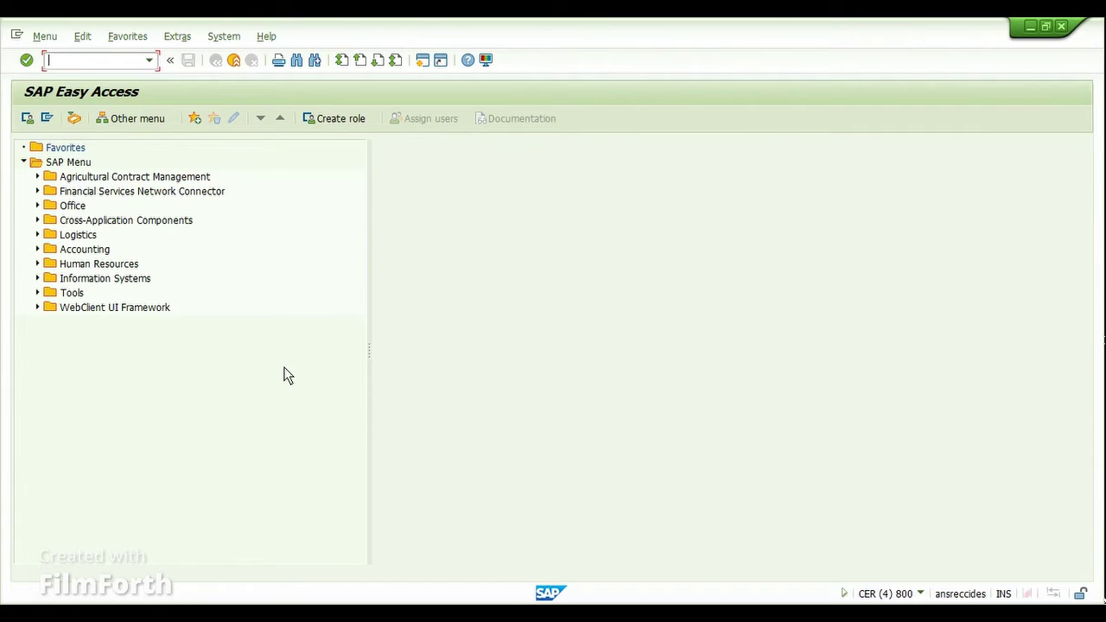
# Step: Open the Create Transfer Order from TR transaction in a new session, and switch back to the transfer requirement to check its TR number
pyautogui.write('AS01')
pyautogui.press('Return')
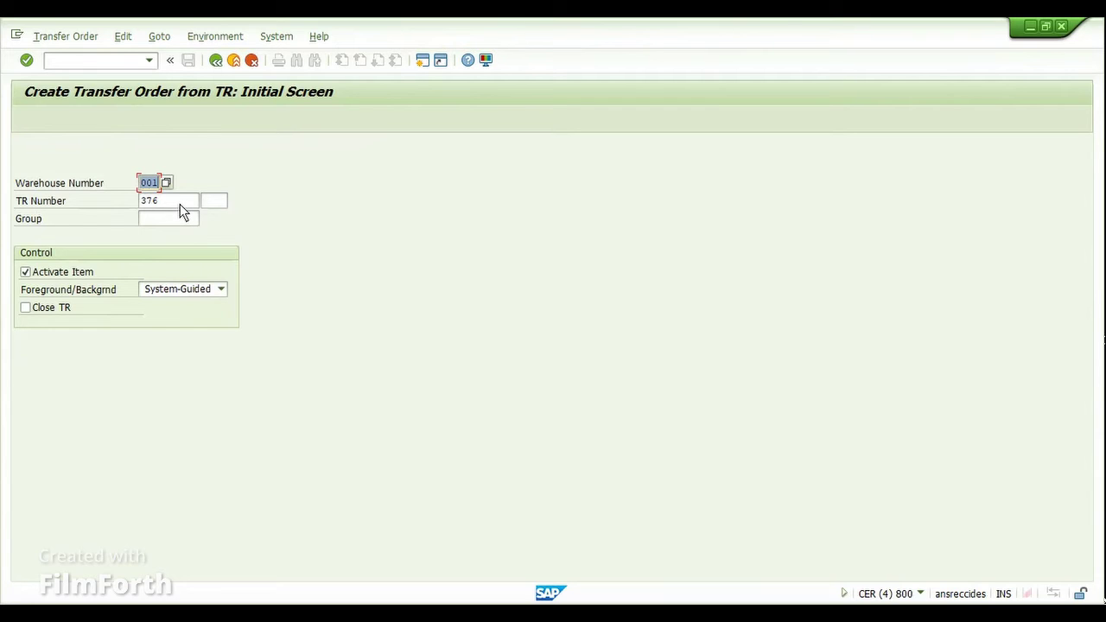
pyautogui.moveTo(551, 530)
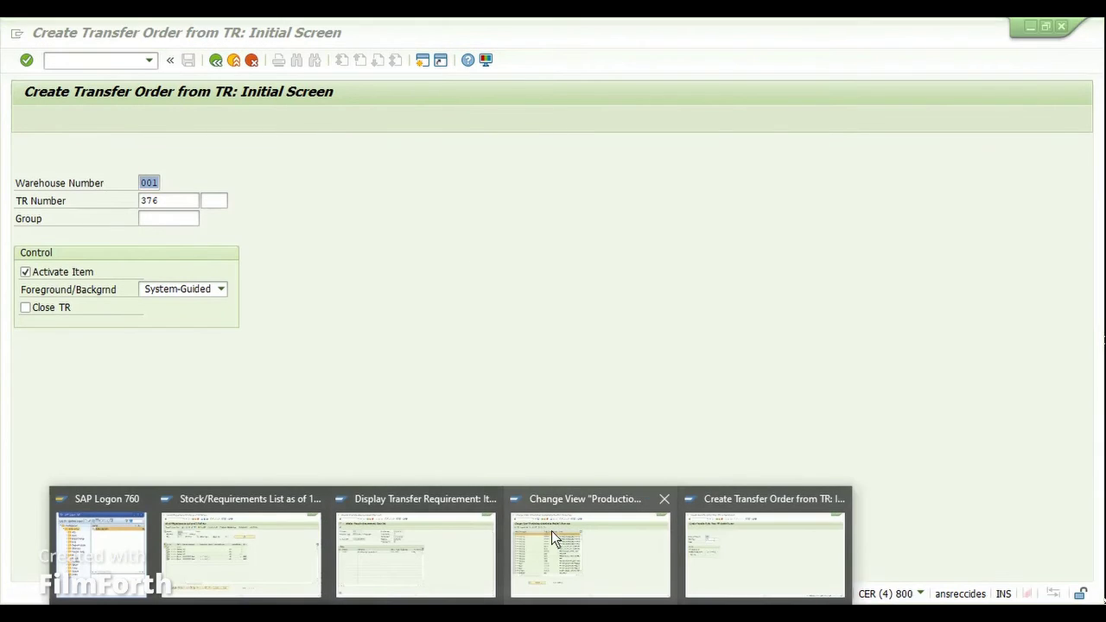
pyautogui.click(391, 545)
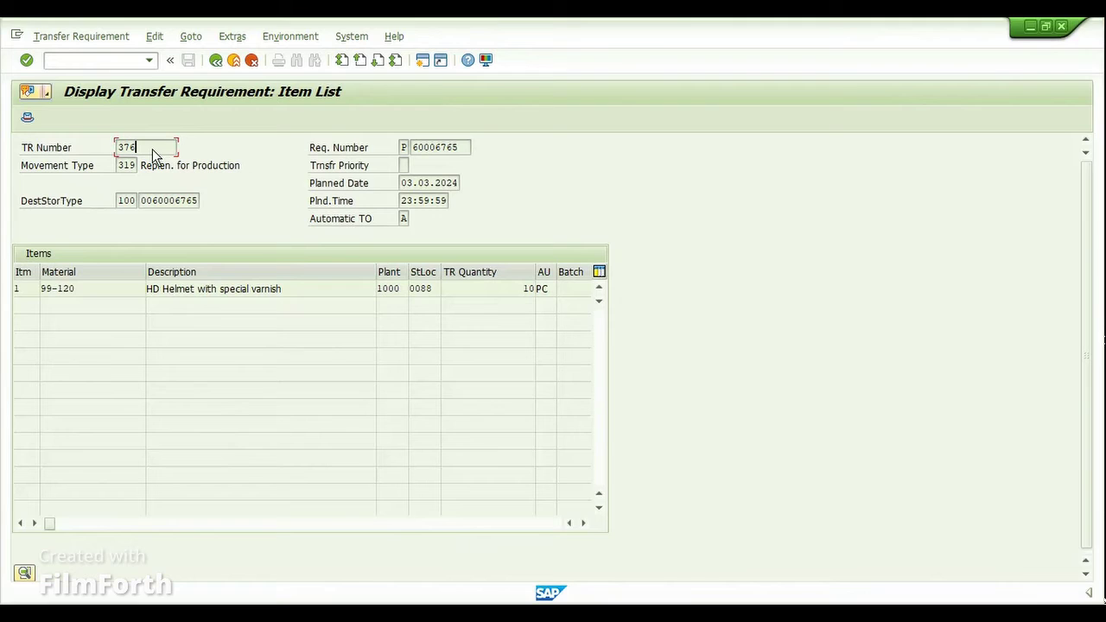
# Step: Create the transfer order for the transfer requirement in warehouse 001, generating and saving the stock removal for material 99-120
pyautogui.click(780, 556)
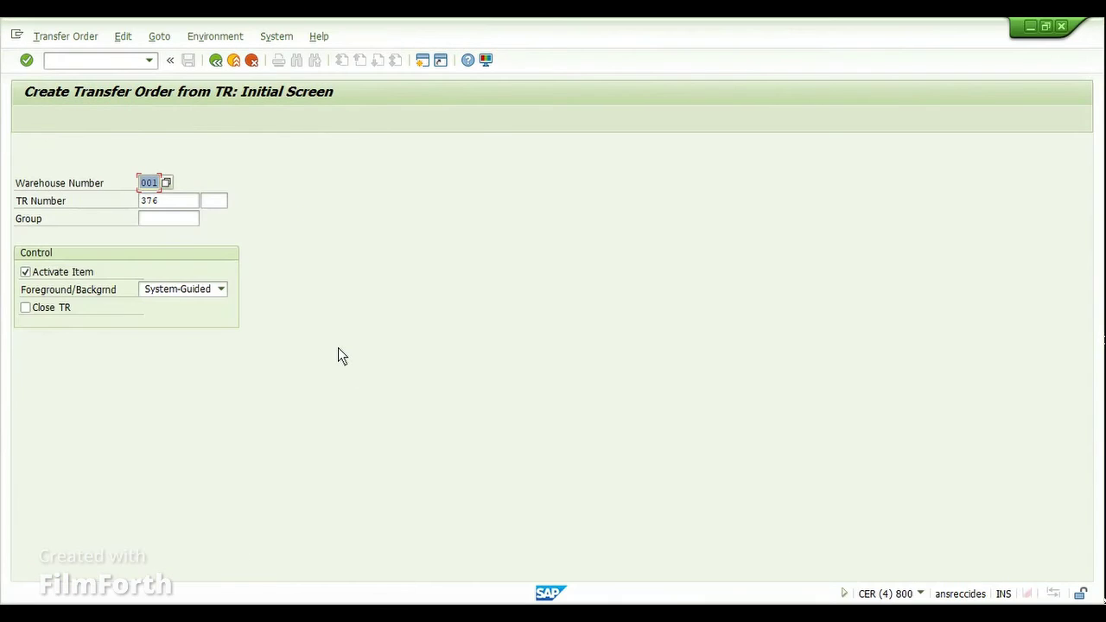
pyautogui.press('Return')
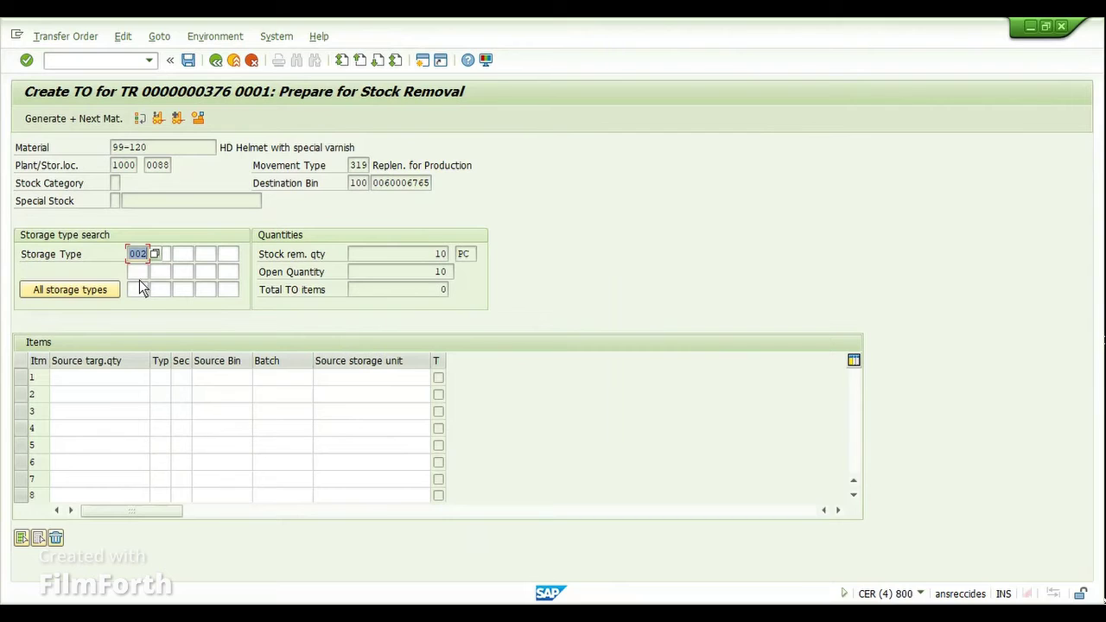
pyautogui.hotkey('ctrl', 'a')
pyautogui.press('F3')
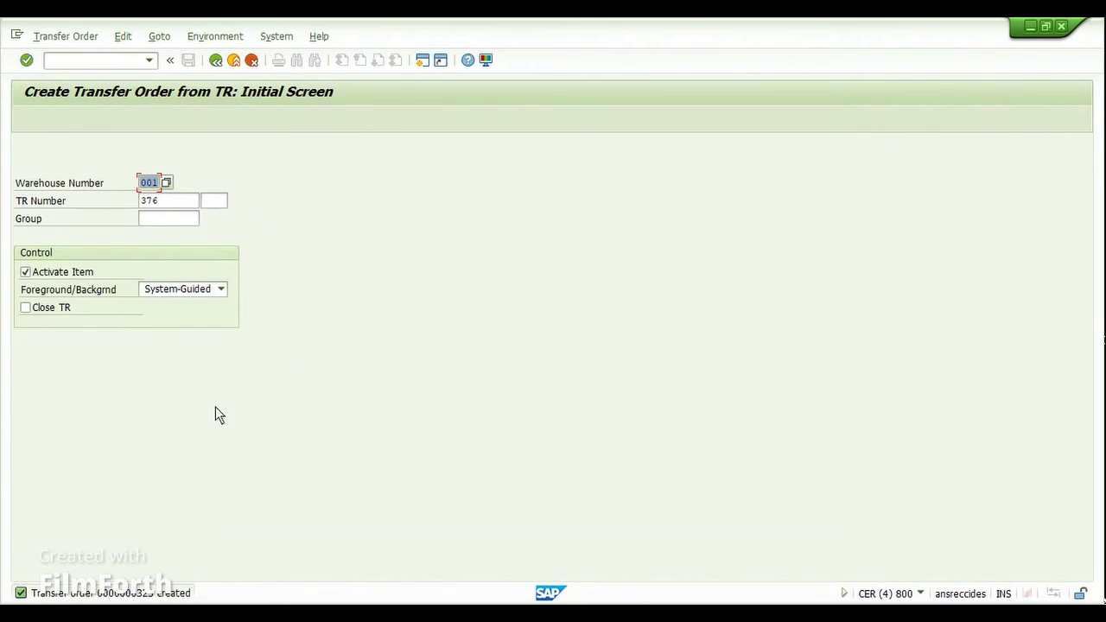
# Step: Start confirming the newly created transfer order in warehouse 001 with pick + transfer in the foreground, and display its item overview
pyautogui.click(53, 36)
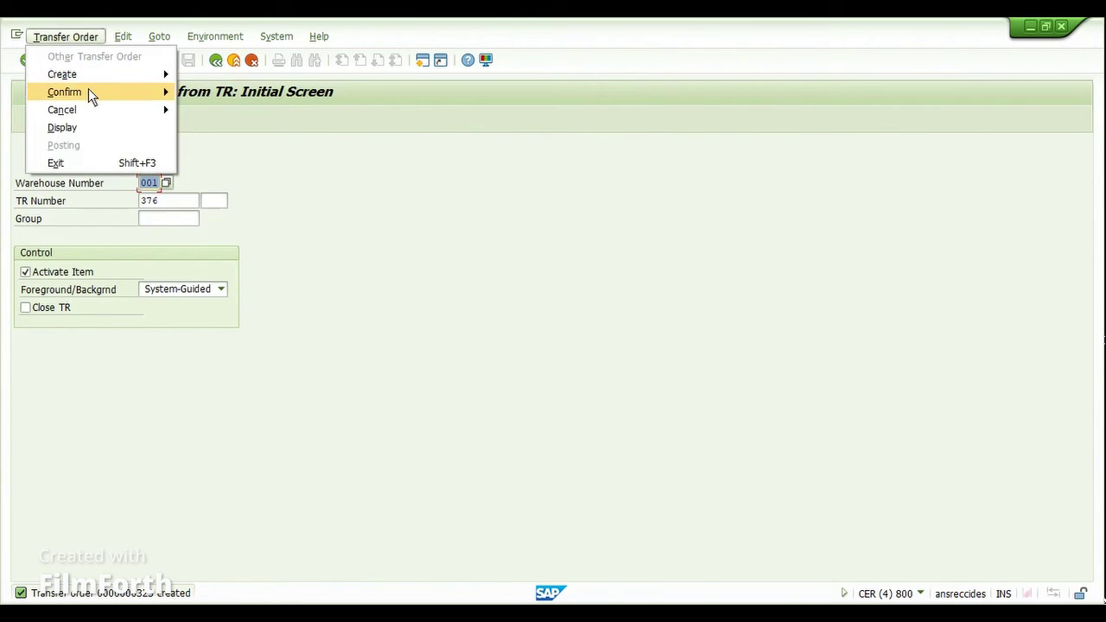
pyautogui.moveTo(89, 88)
pyautogui.click(225, 110)
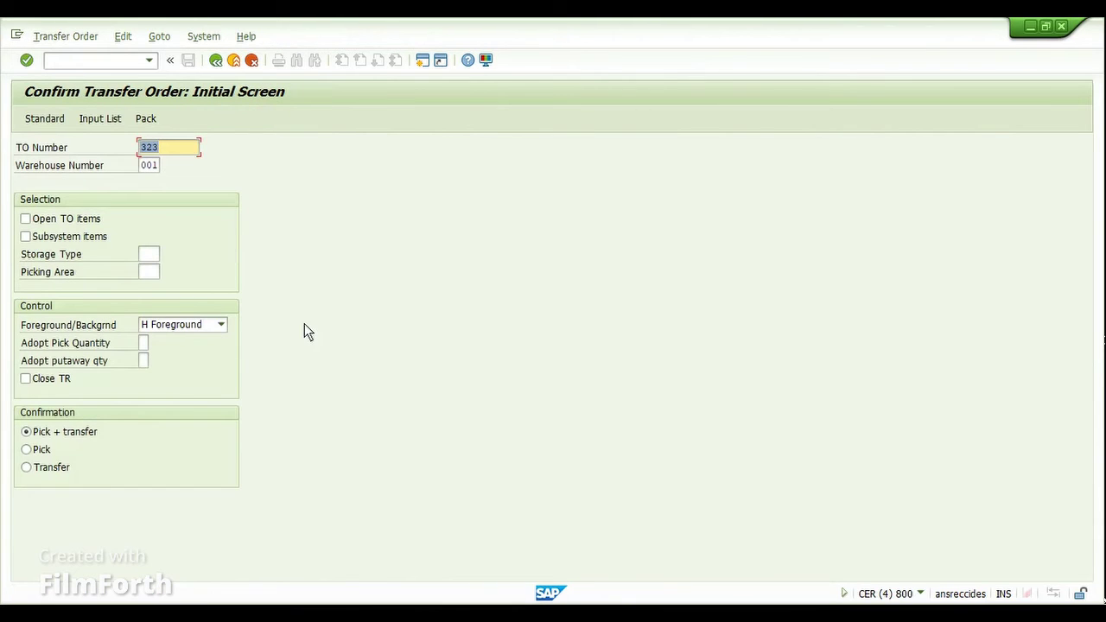
pyautogui.press('Return')
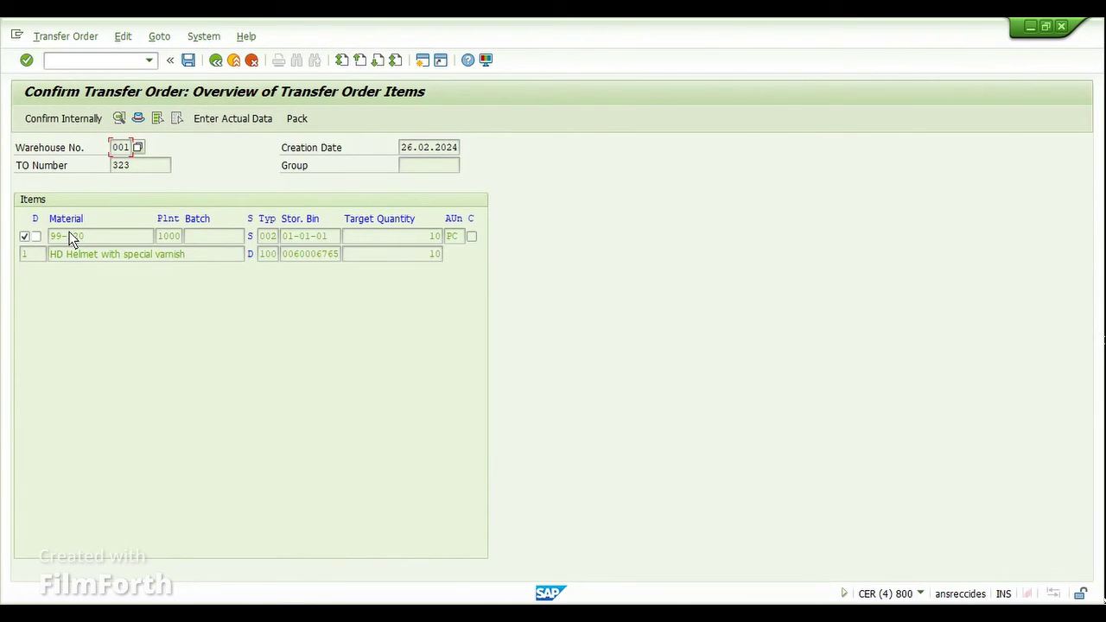
# Step: Look up the source storage type in the list of possible entries and close the list without choosing a value
pyautogui.click(334, 239)
pyautogui.press('F4')
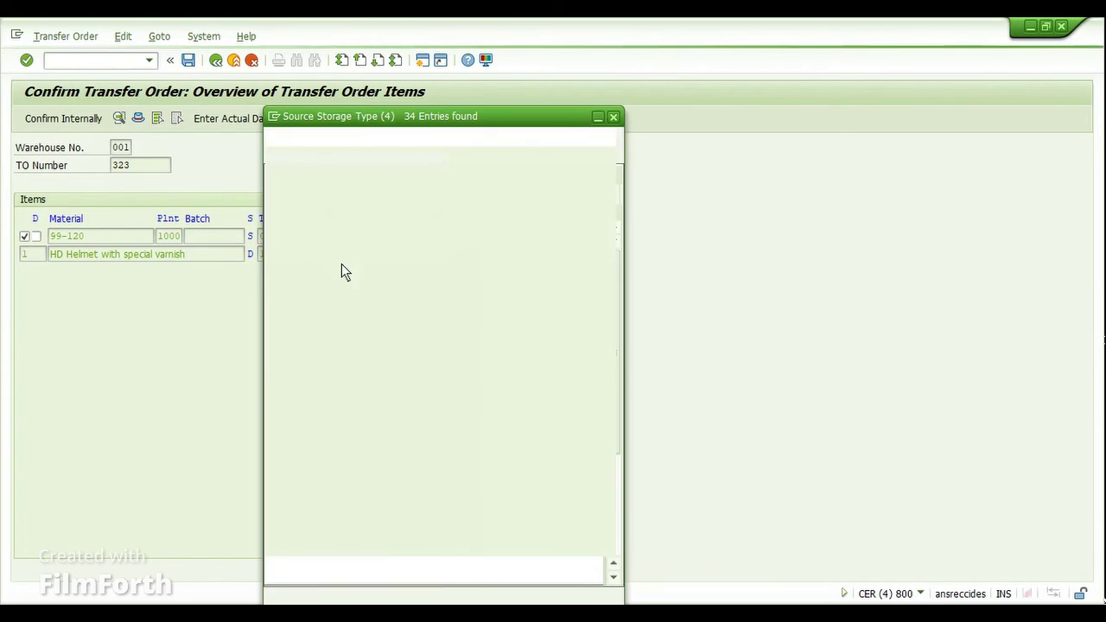
pyautogui.click(344, 244)
pyautogui.moveTo(425, 121); pyautogui.dragTo(562, 109)
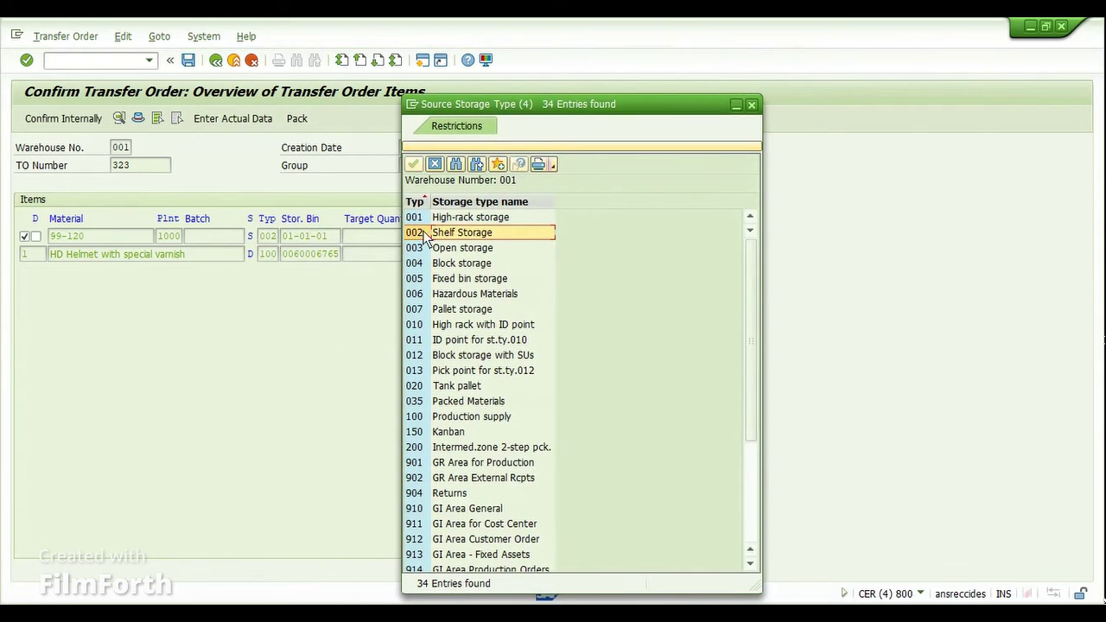
pyautogui.click(439, 163)
# Step: Open LS24 in a new session and display the warehouse 001 stock of material 99-120 in plant 1000
pyautogui.hotkey('ctrl', '/')
pyautogui.write('/o')
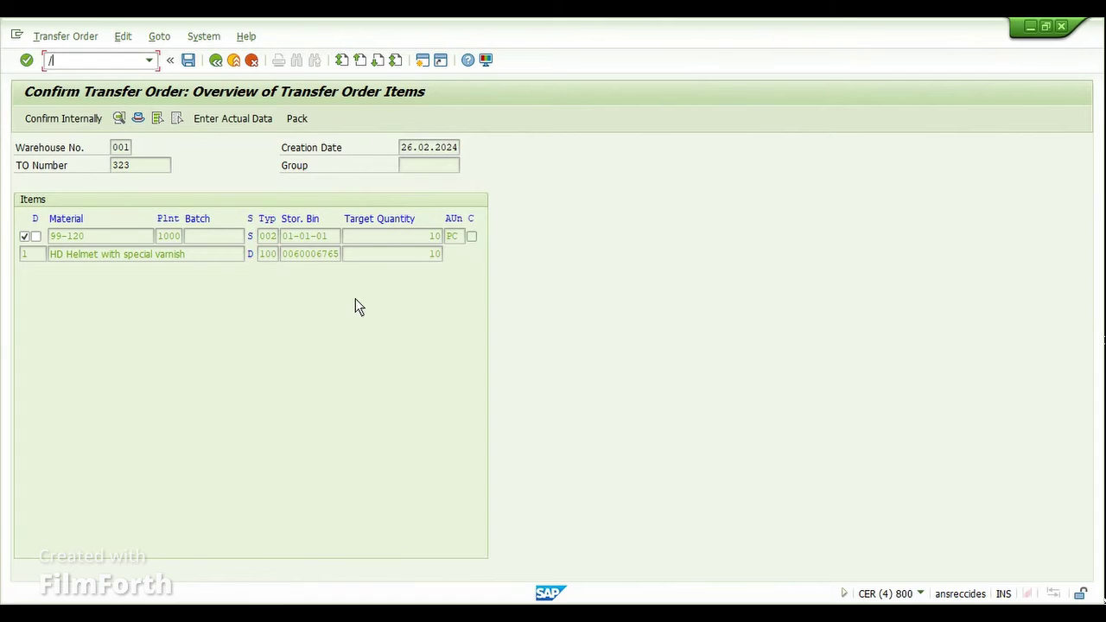
pyautogui.write('ls24')
pyautogui.press('Return')
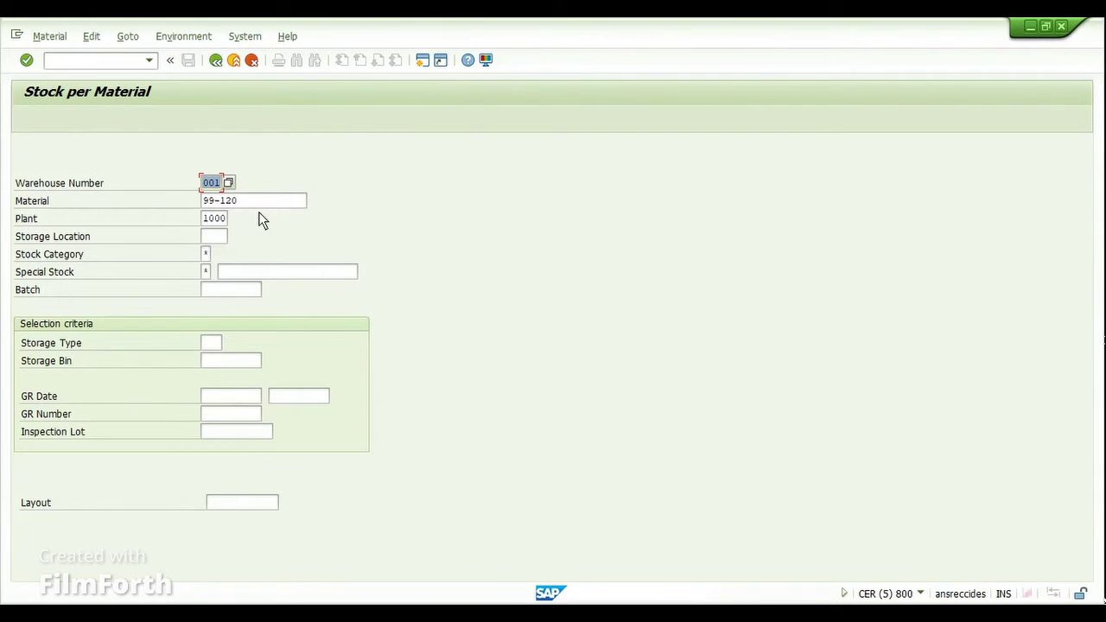
pyautogui.press('F8')
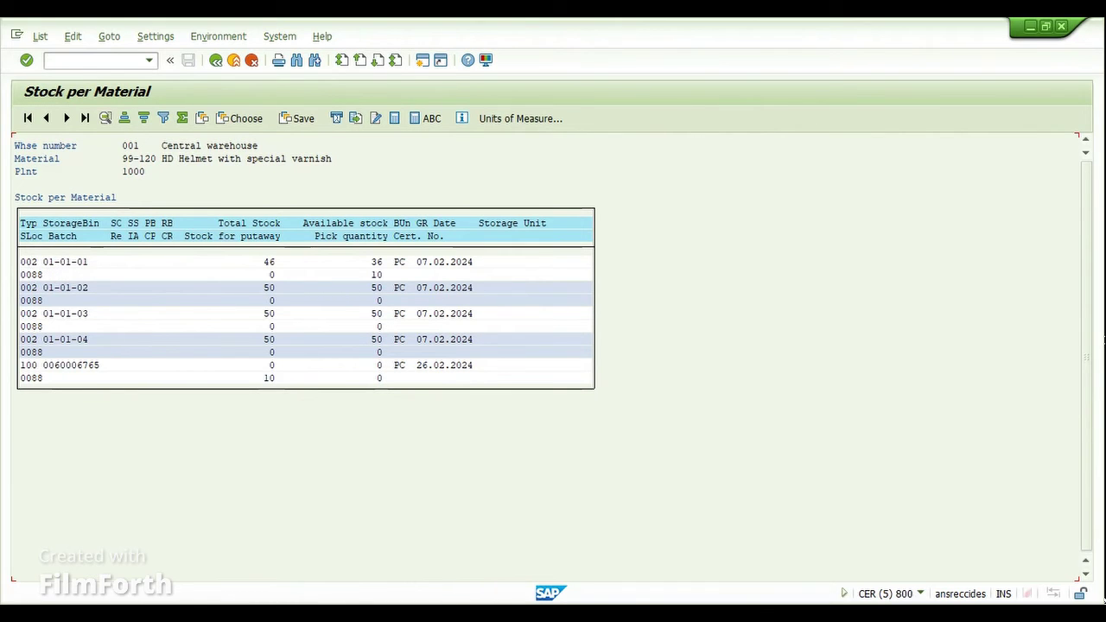
# Step: Switch back to the transfer order confirmation and check the source storage bin of material 99-120
pyautogui.click(456, 612)
pyautogui.click(729, 543)
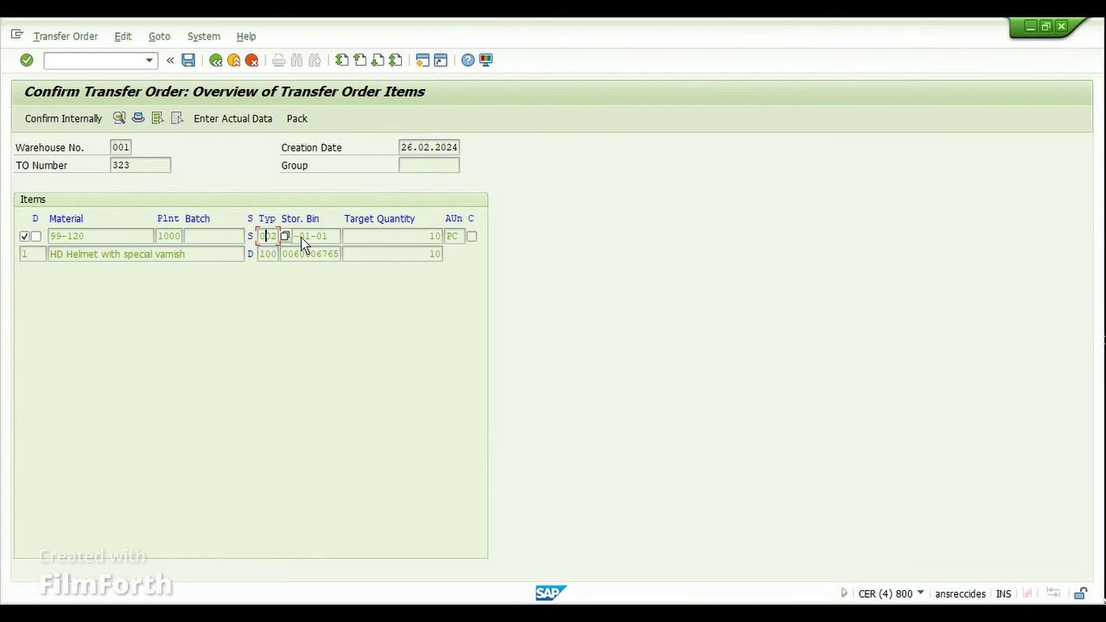
pyautogui.click(334, 236)
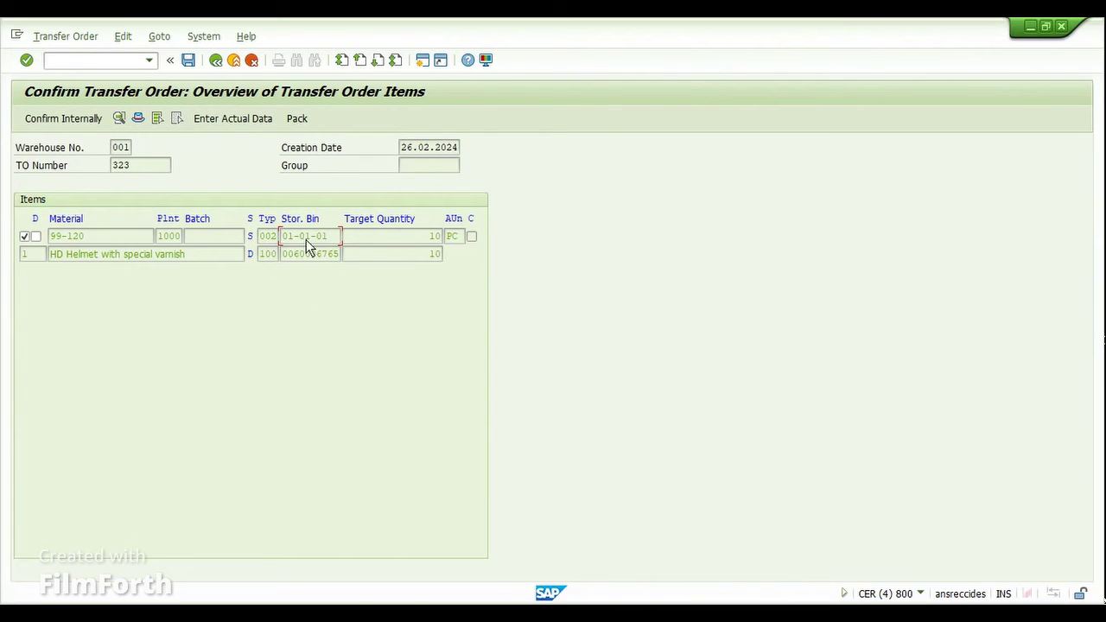
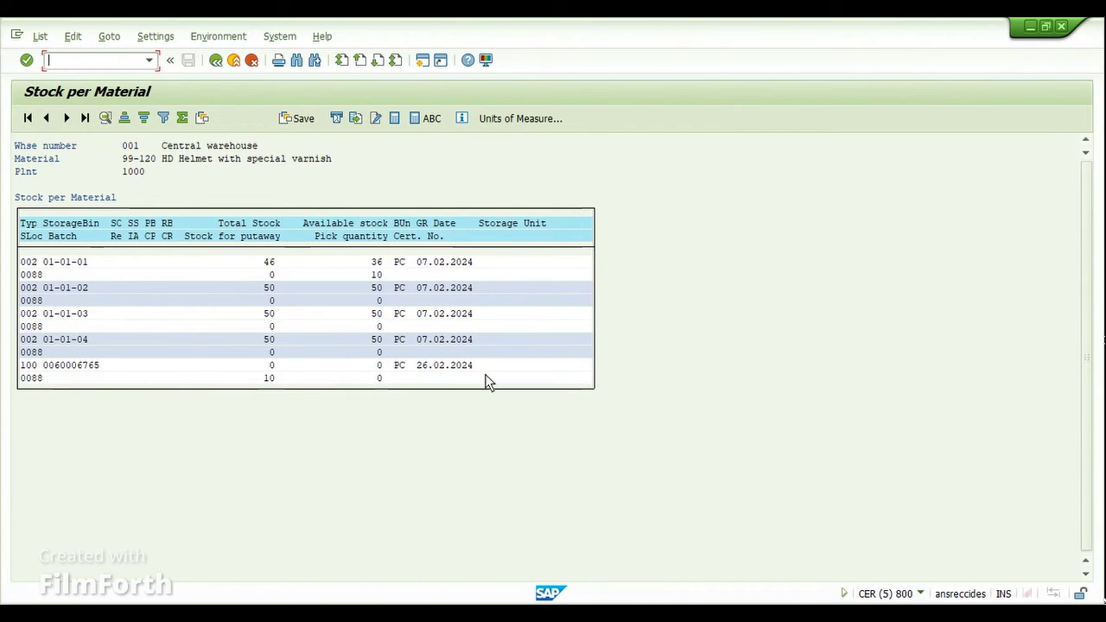
# Step: Return from the stock list to the transfer order, confirm its item for material 99-120 internally, and save the confirmation
pyautogui.click(523, 615)
pyautogui.click(716, 535)
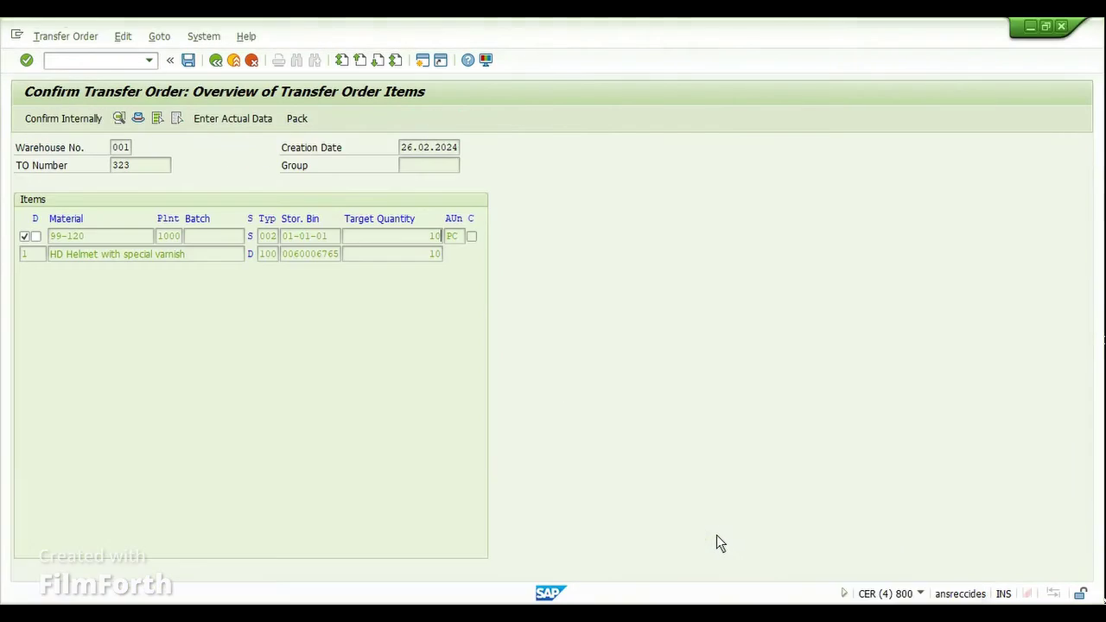
pyautogui.click(80, 121)
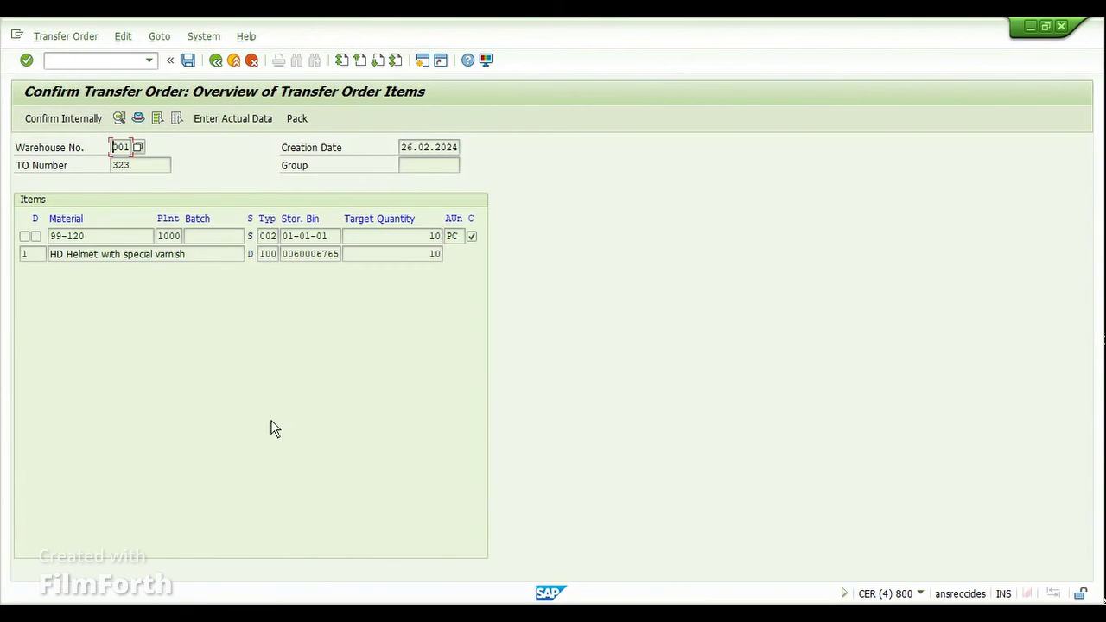
pyautogui.click(188, 60)
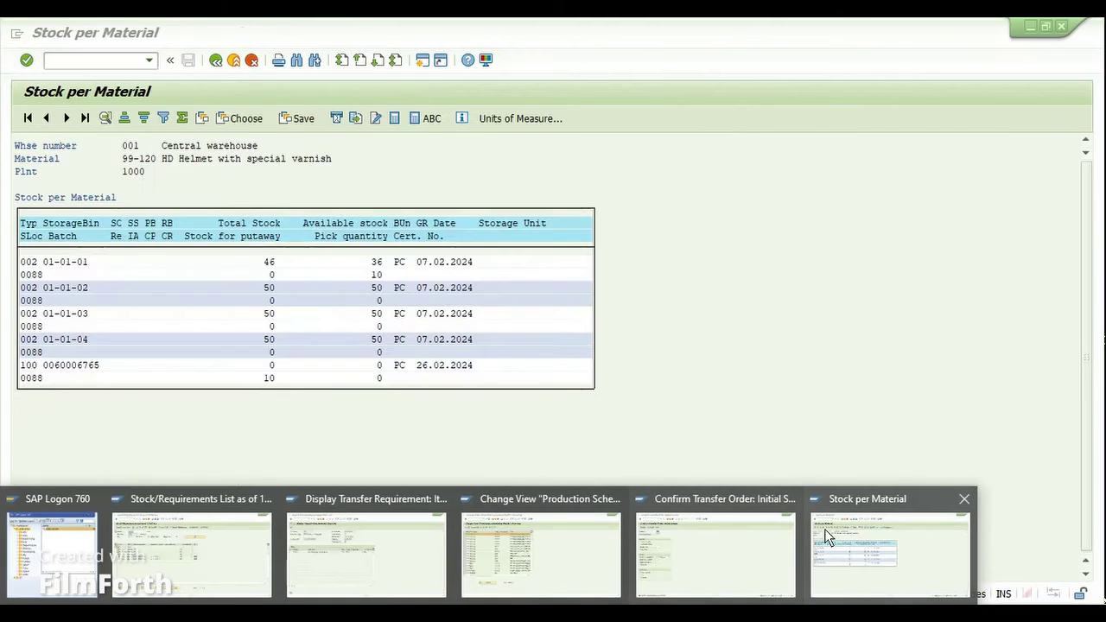
# Step: Rerun the Stock per Material list for material 99-120, plant 1000, to check the bin stock after the confirmation
pyautogui.click(824, 529)
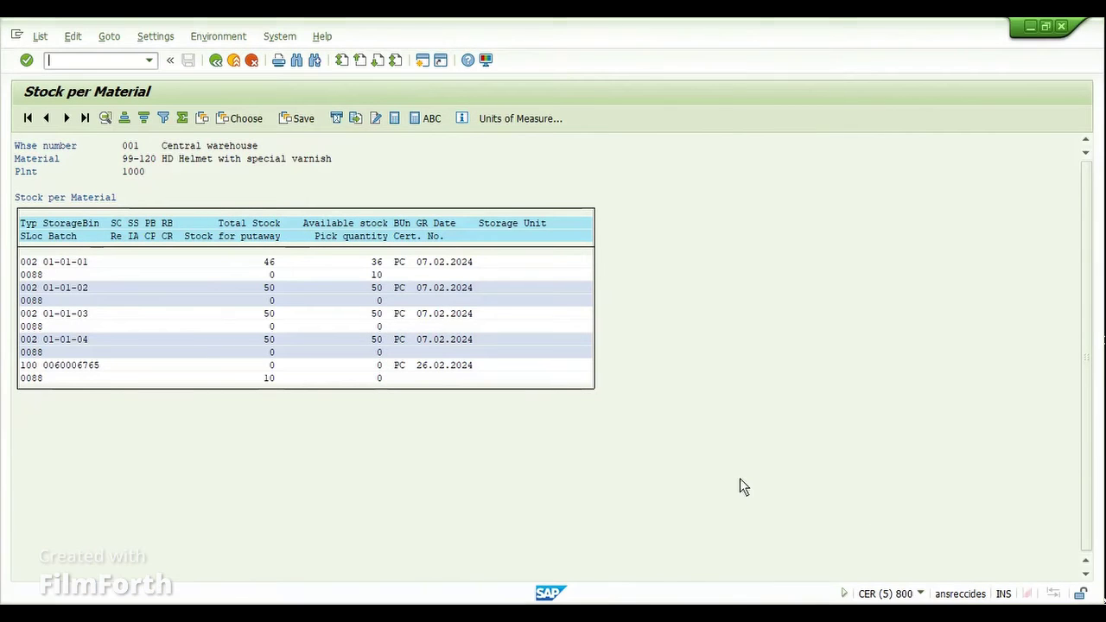
pyautogui.click(40, 37)
pyautogui.click(101, 173)
pyautogui.click(221, 63)
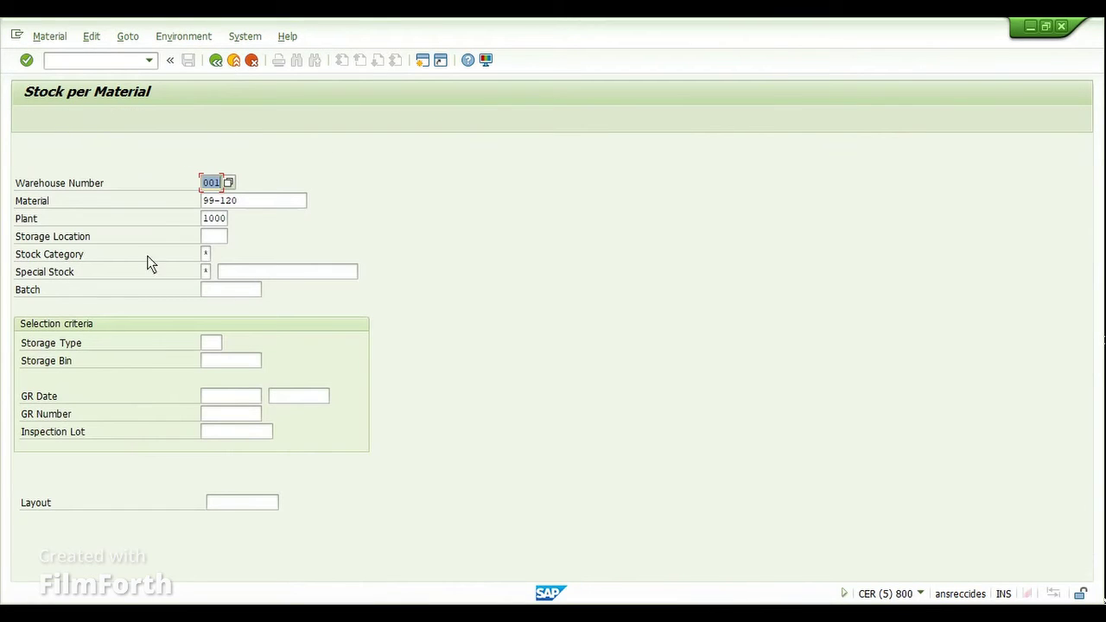
pyautogui.press('F8')
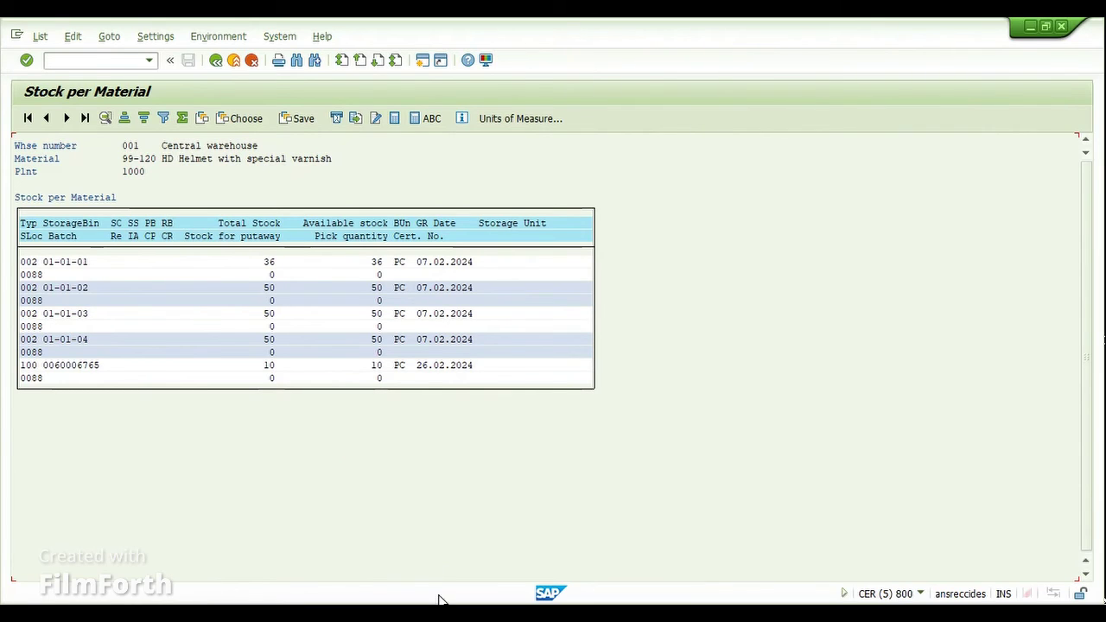
# Step: Switch to the transfer requirement session and go back to the initial screen for changing the production order
pyautogui.moveTo(630, 558)
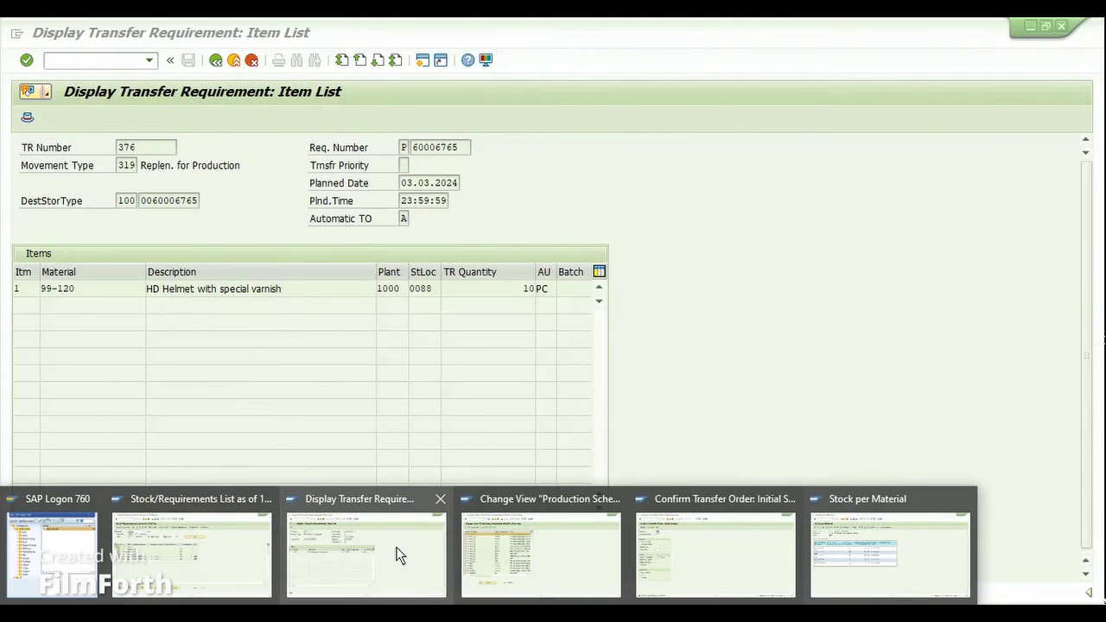
pyautogui.click(398, 553)
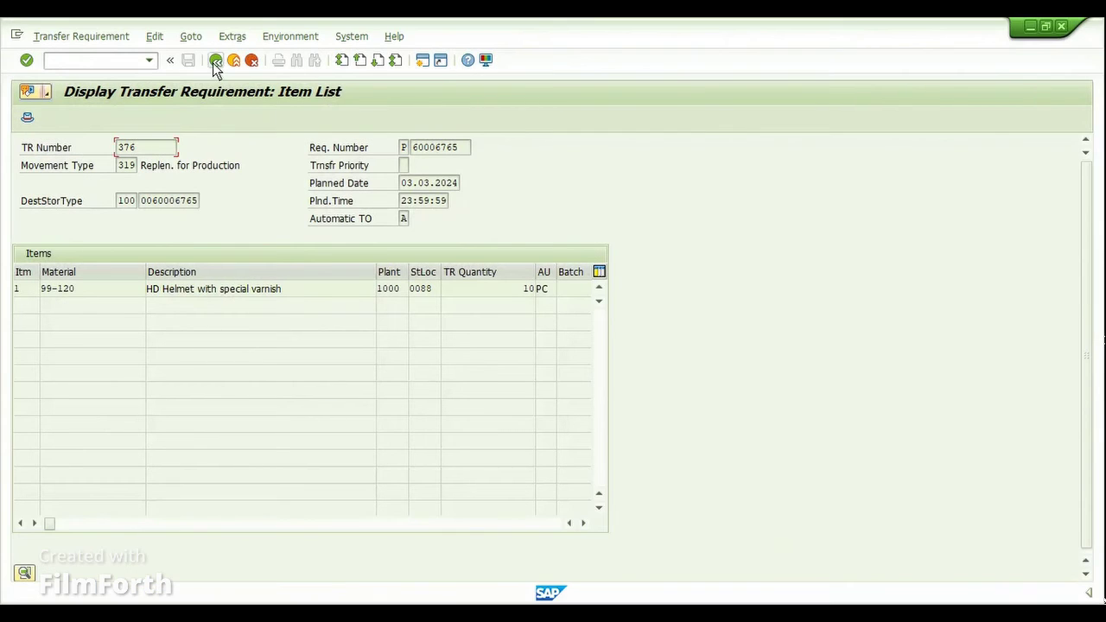
pyautogui.click(216, 61)
pyautogui.click(216, 60)
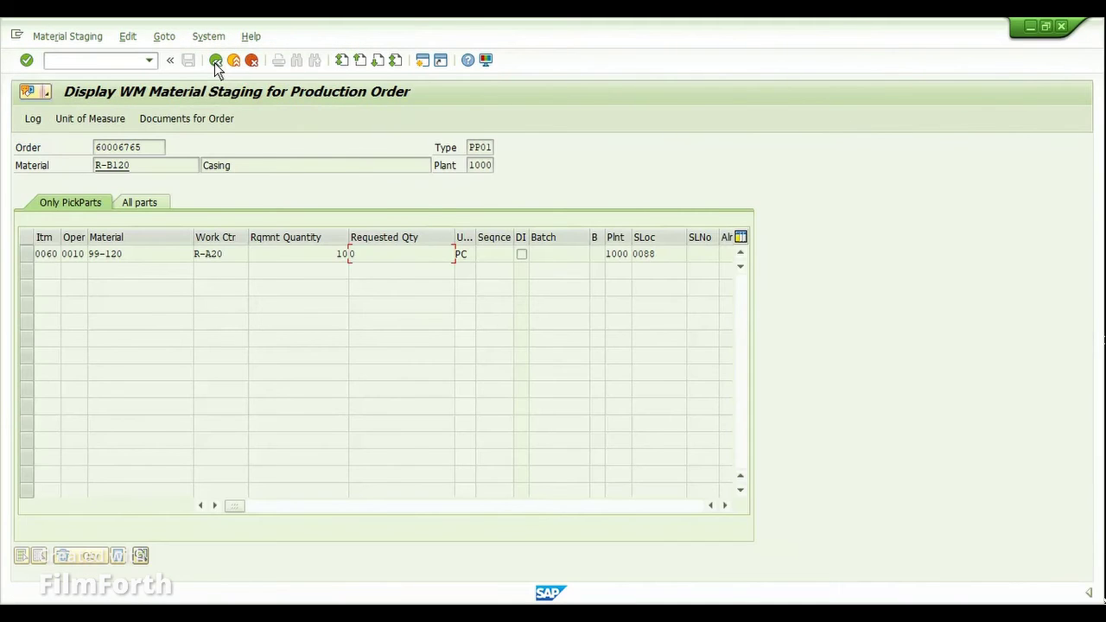
pyautogui.click(216, 61)
pyautogui.click(216, 61)
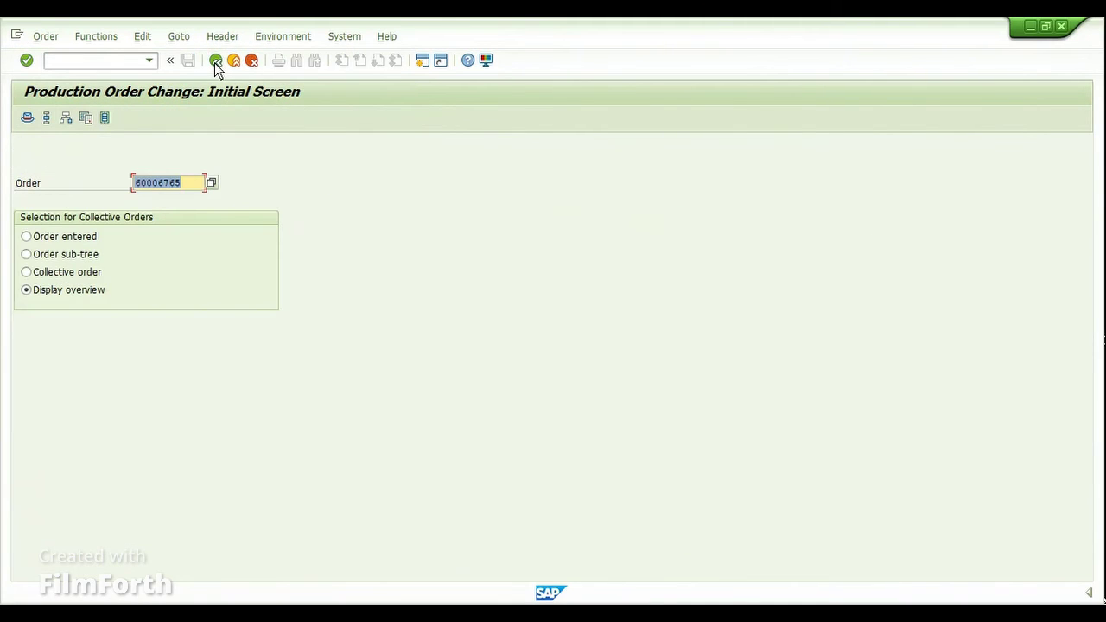
# Step: Open the R-B120 production order, check its documented goods movements, and return to the order header
pyautogui.press('Return')
pyautogui.click(179, 37)
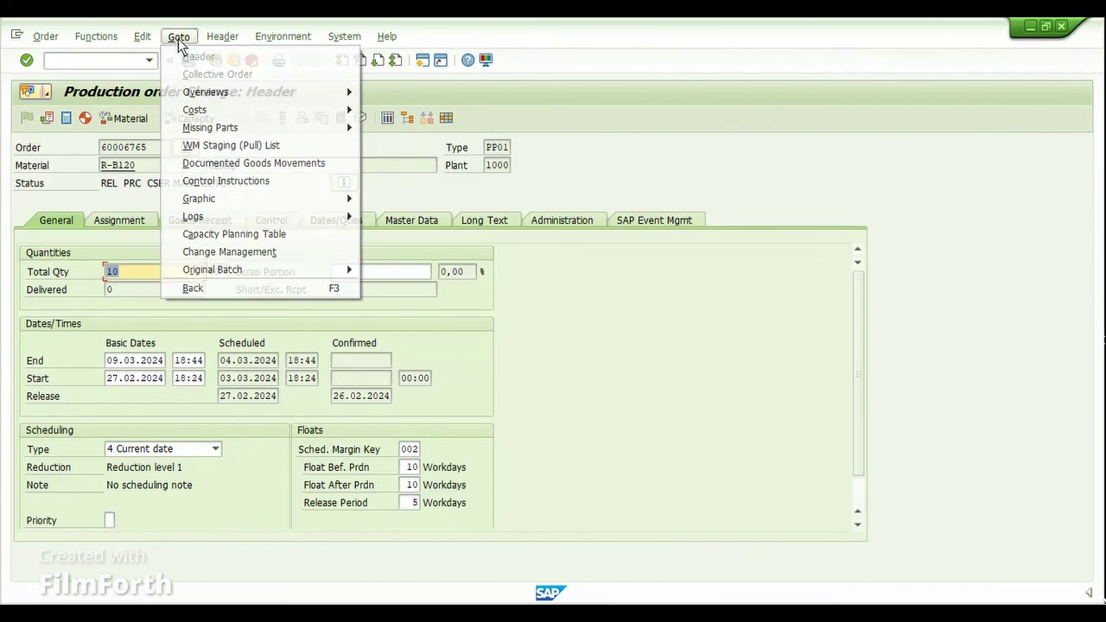
pyautogui.click(201, 164)
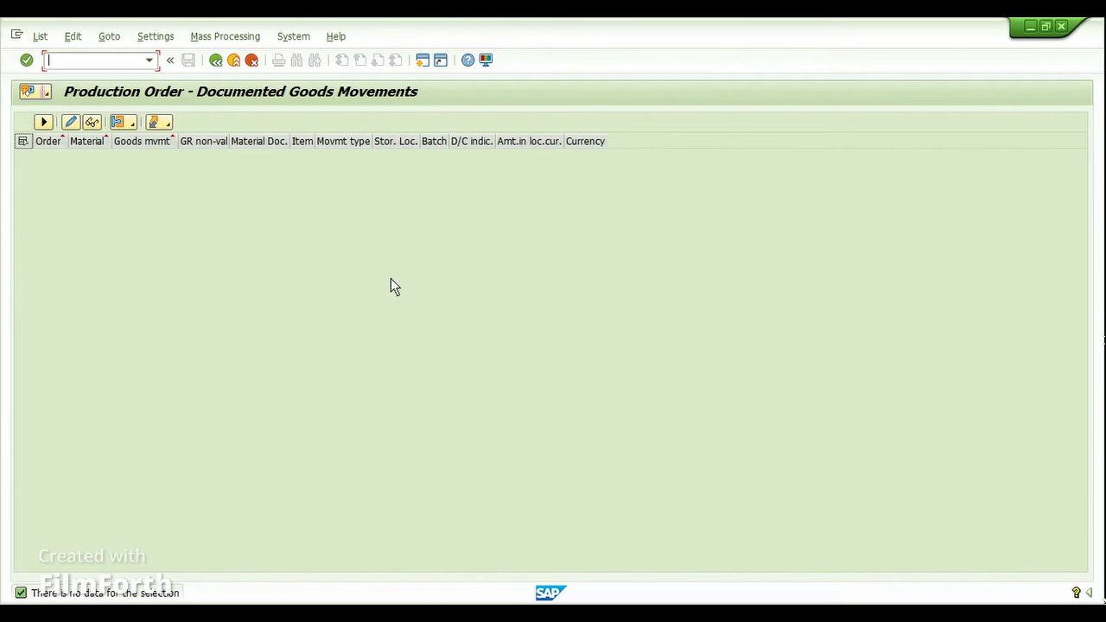
pyautogui.click(522, 339)
pyautogui.click(215, 65)
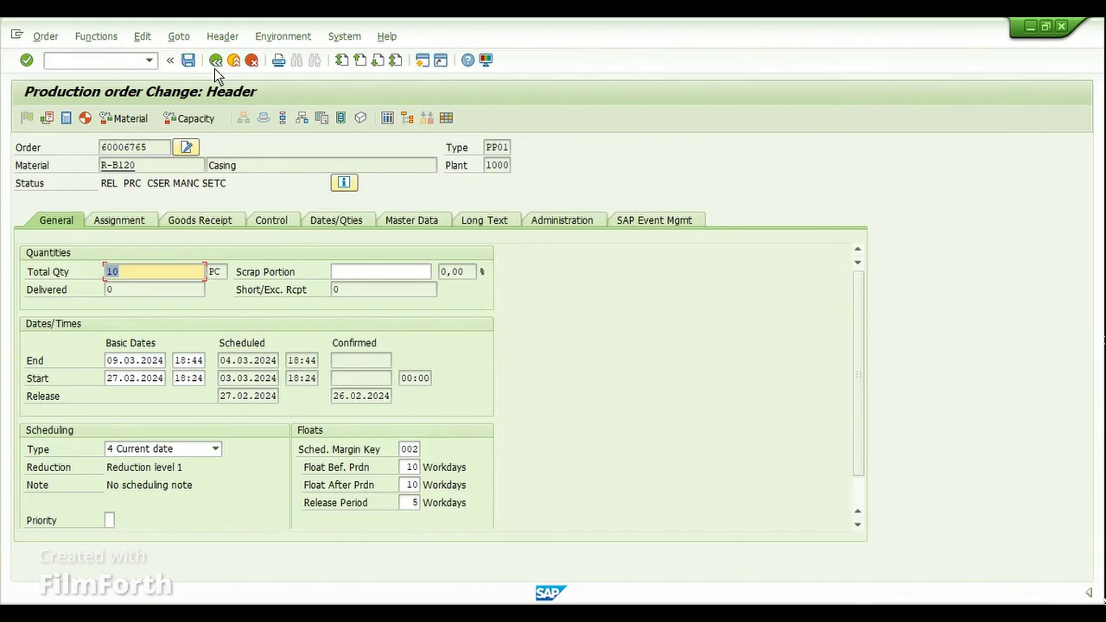
# Step: Copy the production order number from the header and open the MIGO transaction in the same session
pyautogui.moveTo(146, 150); pyautogui.dragTo(101, 149)
pyautogui.click(100, 150)
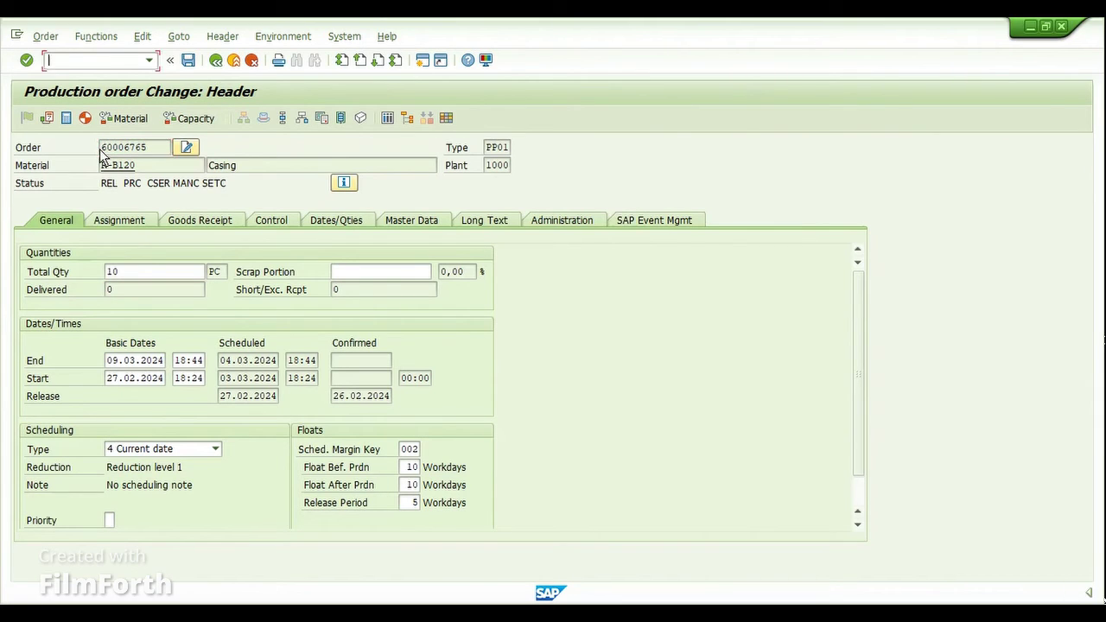
pyautogui.write('/nmigo')
pyautogui.press('Return')
# Step: Set the transaction to A07 Goods Issue for R08 Order, enter the copied production order number, and load its components
pyautogui.click(112, 148)
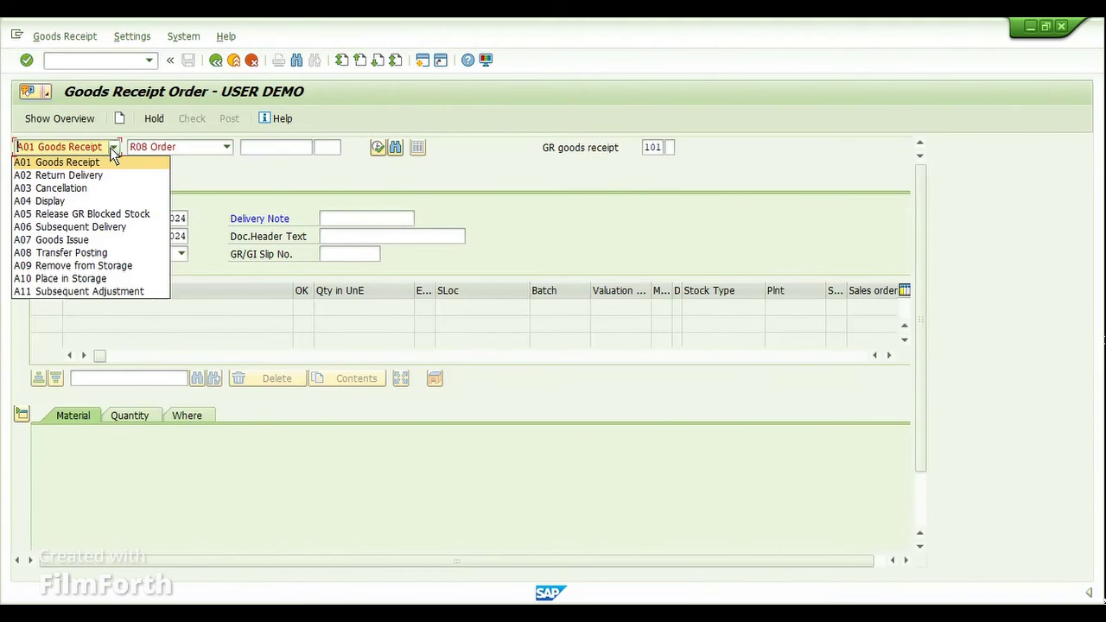
pyautogui.click(69, 240)
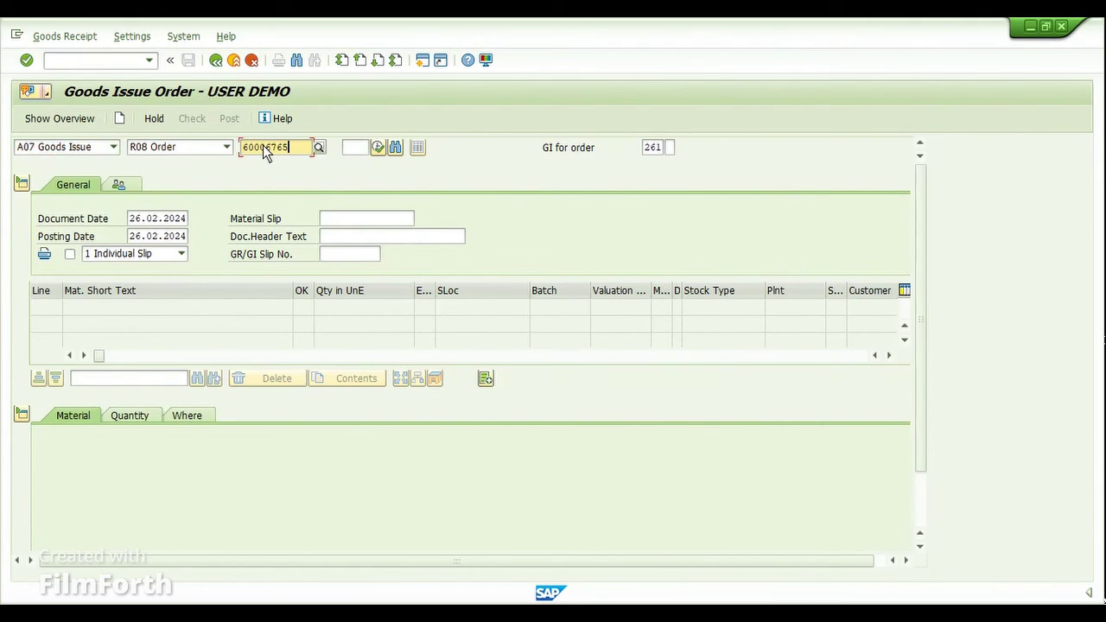
pyautogui.press('Return')
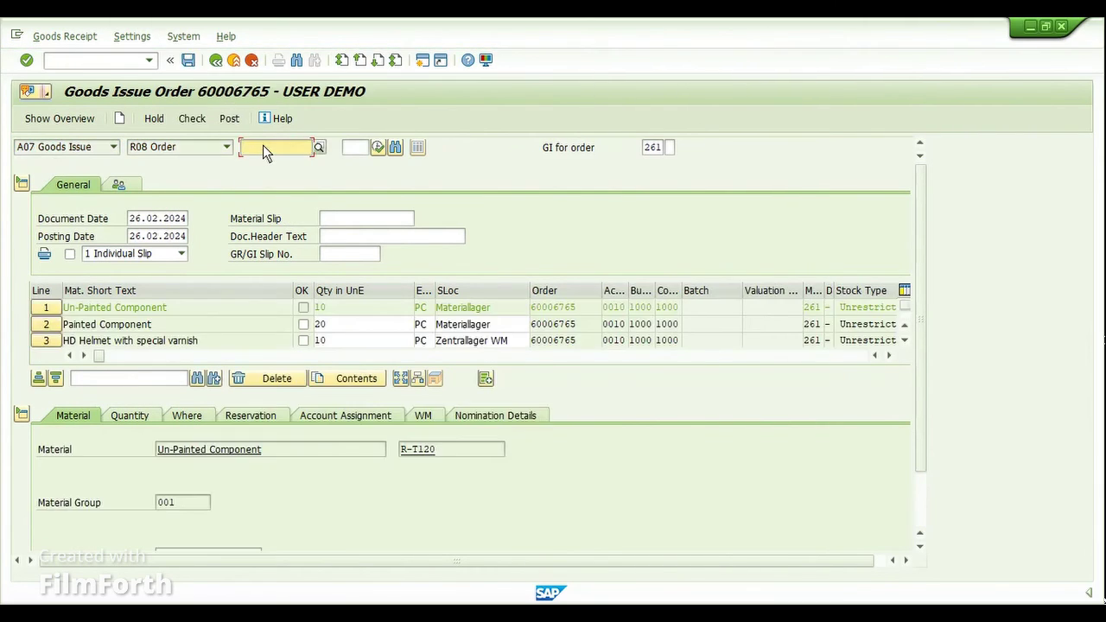
# Step: Collapse the item details and examine the material number and storage location of each component in the goods issue item list
pyautogui.click(22, 415)
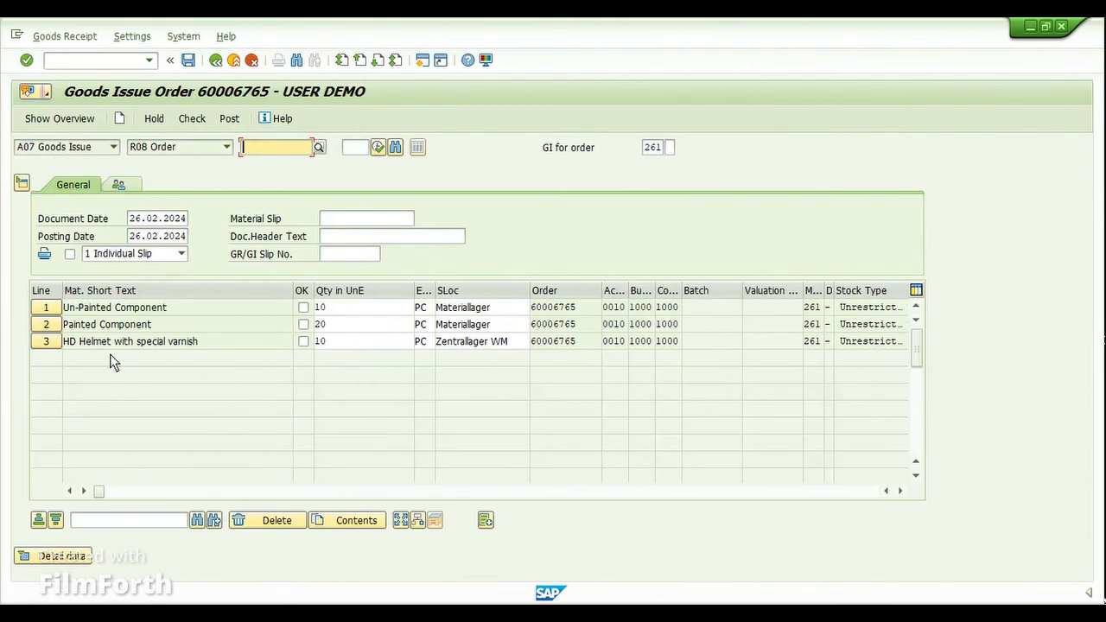
pyautogui.click(134, 490)
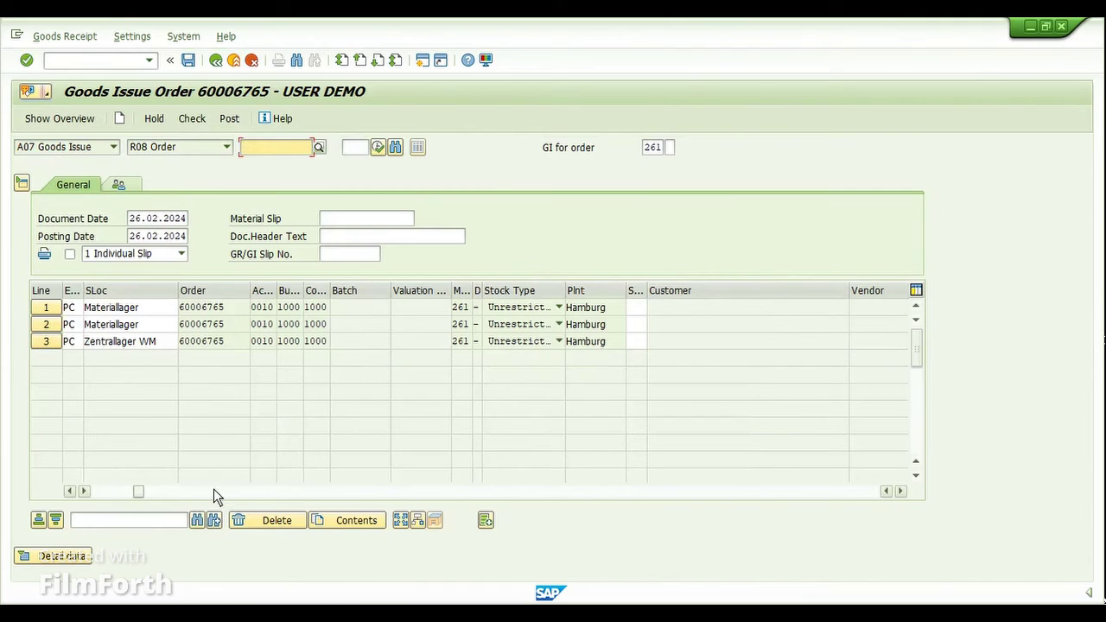
pyautogui.click(213, 491)
pyautogui.click(269, 491)
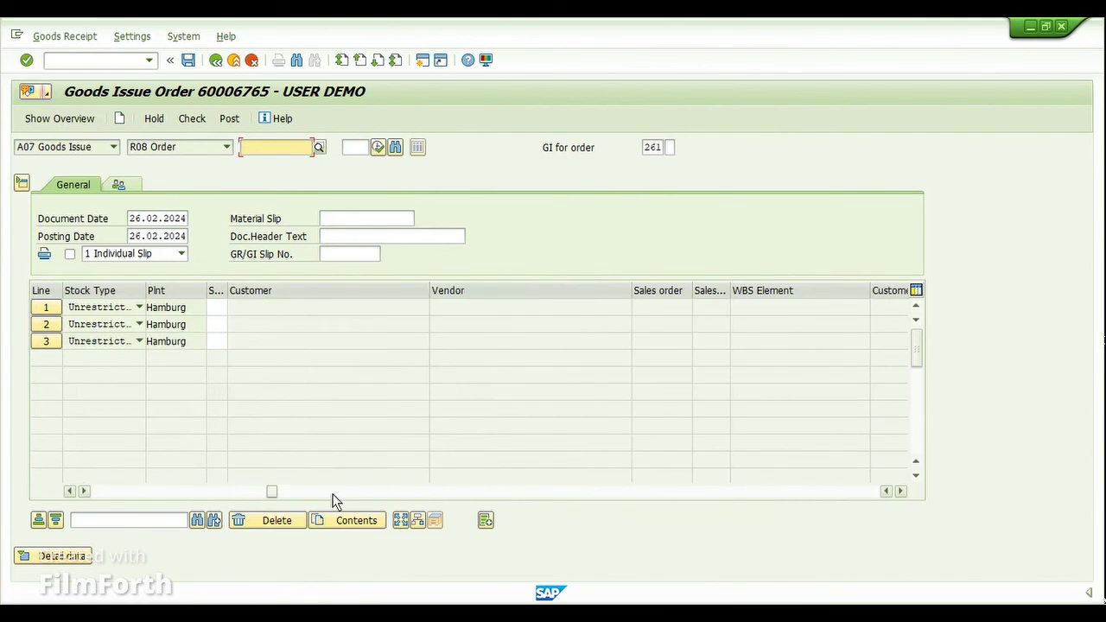
pyautogui.click(333, 493)
pyautogui.click(388, 492)
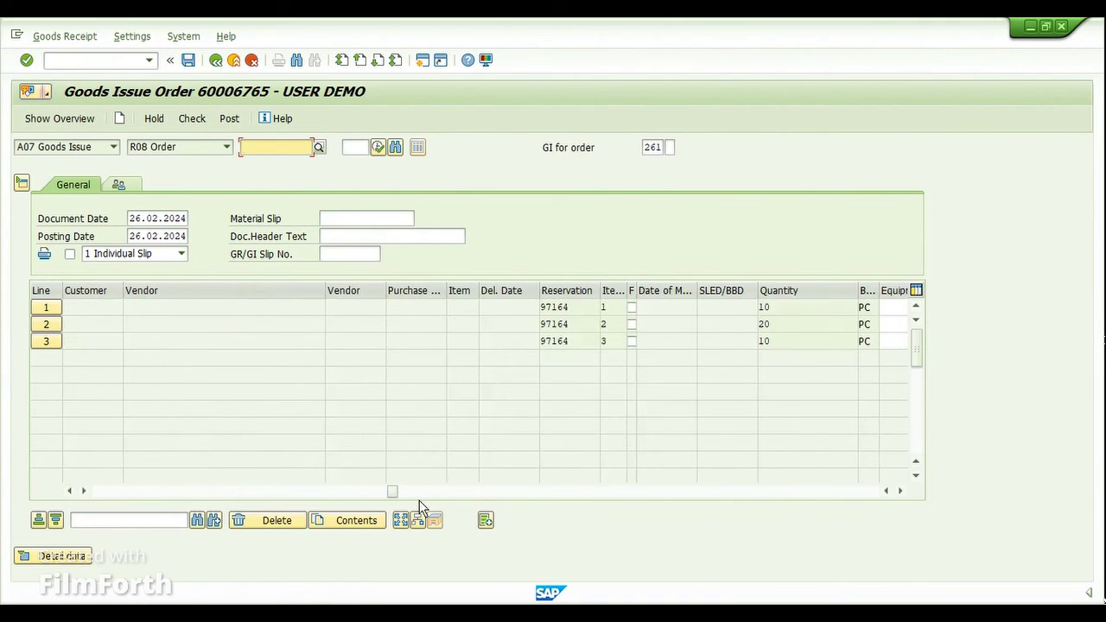
pyautogui.moveTo(396, 493); pyautogui.dragTo(597, 497)
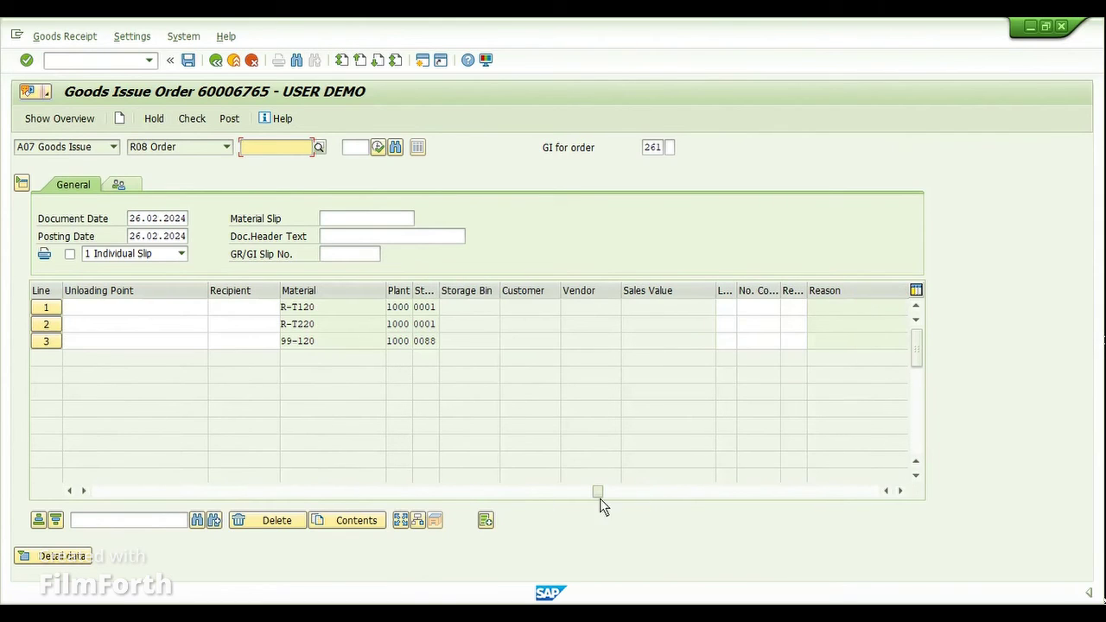
pyautogui.click(332, 342)
pyautogui.click(327, 323)
pyautogui.click(335, 342)
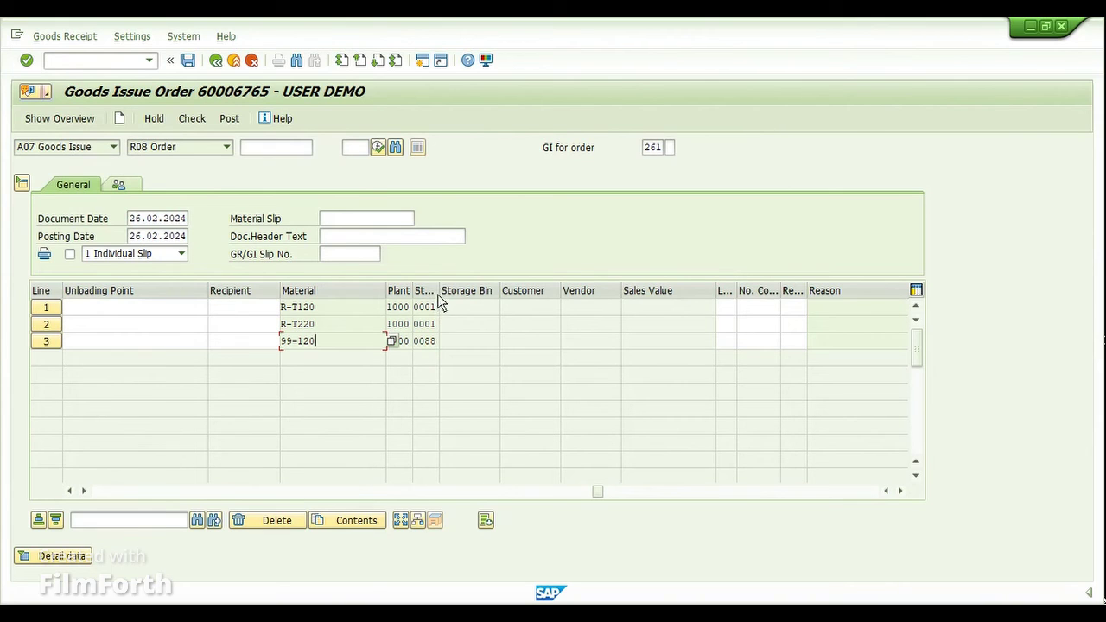
pyautogui.moveTo(437, 294); pyautogui.dragTo(455, 294)
pyautogui.click(442, 341)
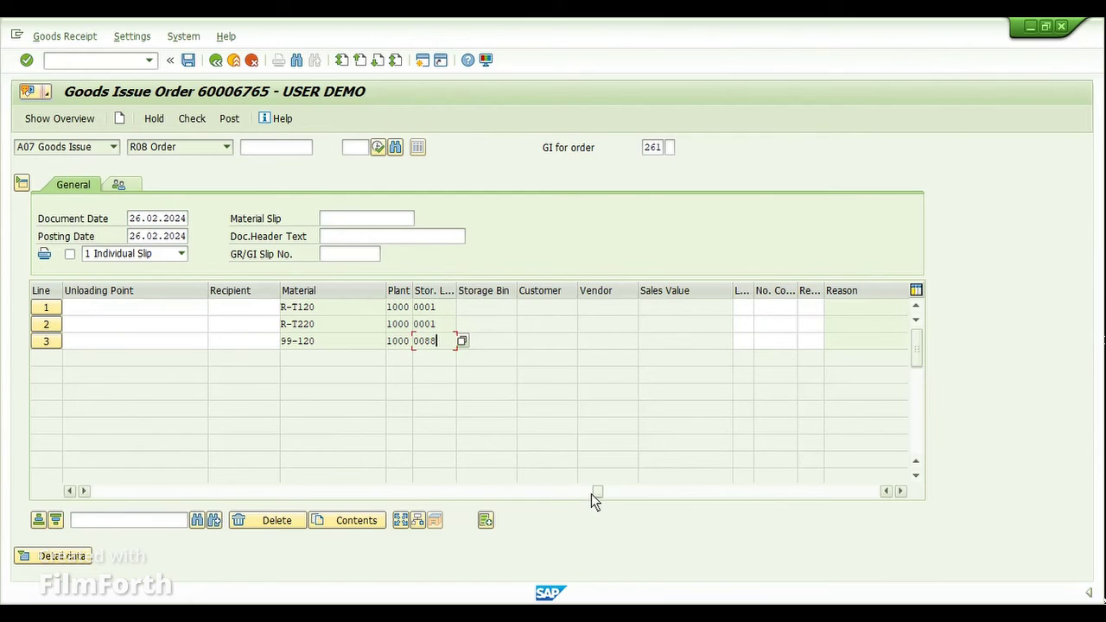
pyautogui.moveTo(596, 491); pyautogui.dragTo(86, 492)
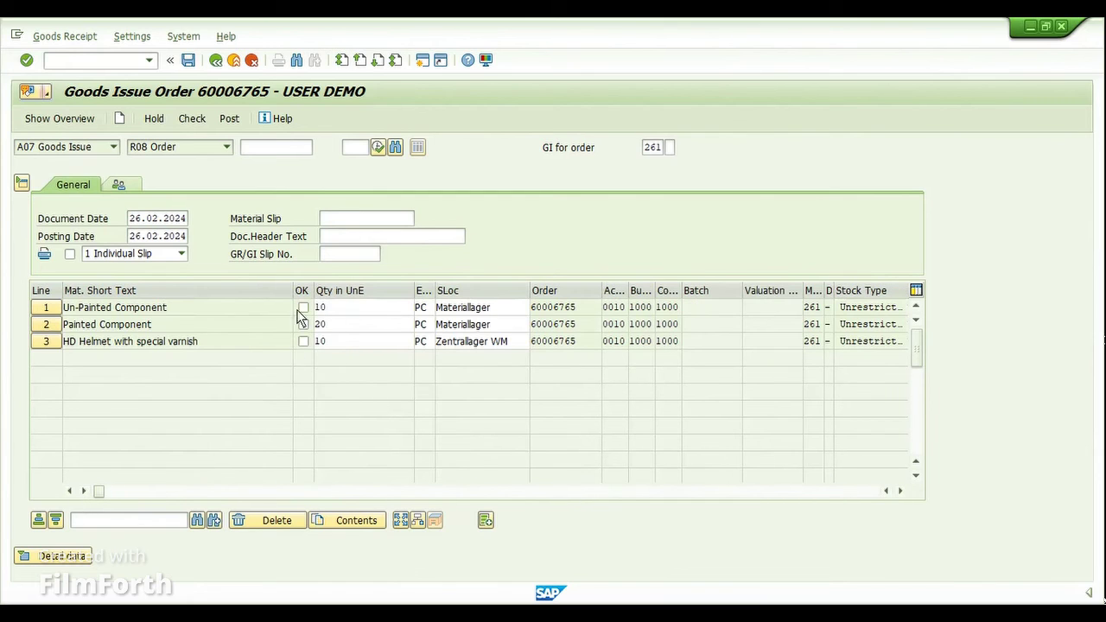
# Step: Mark all three component items as OK and check the goods issue document
pyautogui.click(303, 307)
pyautogui.click(304, 324)
pyautogui.click(303, 341)
pyautogui.click(192, 119)
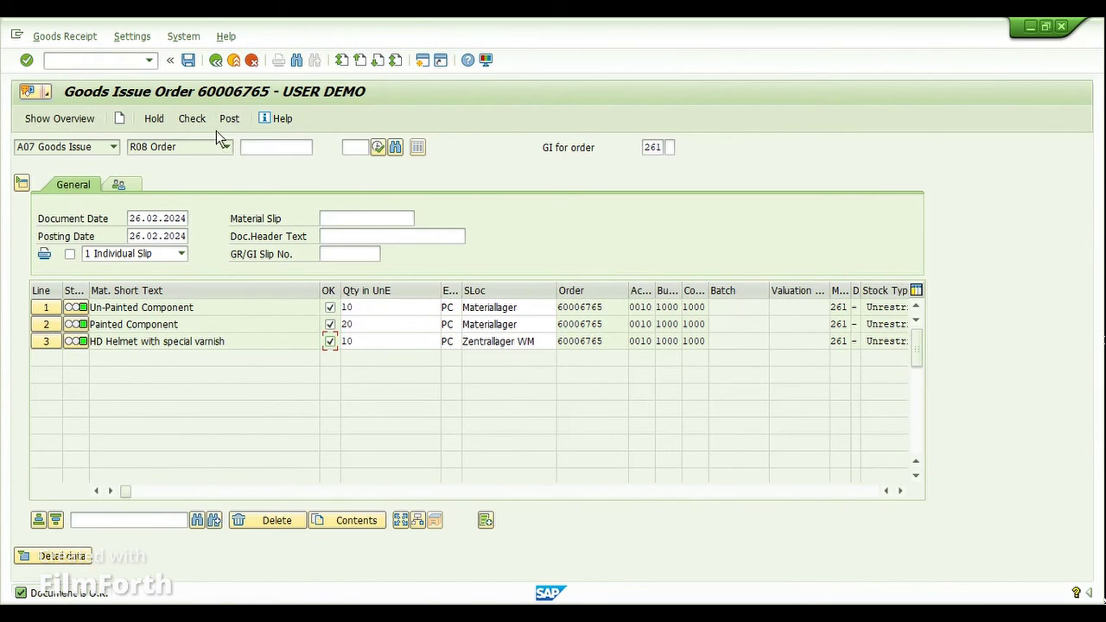
# Step: Switch to the Stock per Material session and review the bin stock of 99-120 in warehouse 001
pyautogui.click(477, 598)
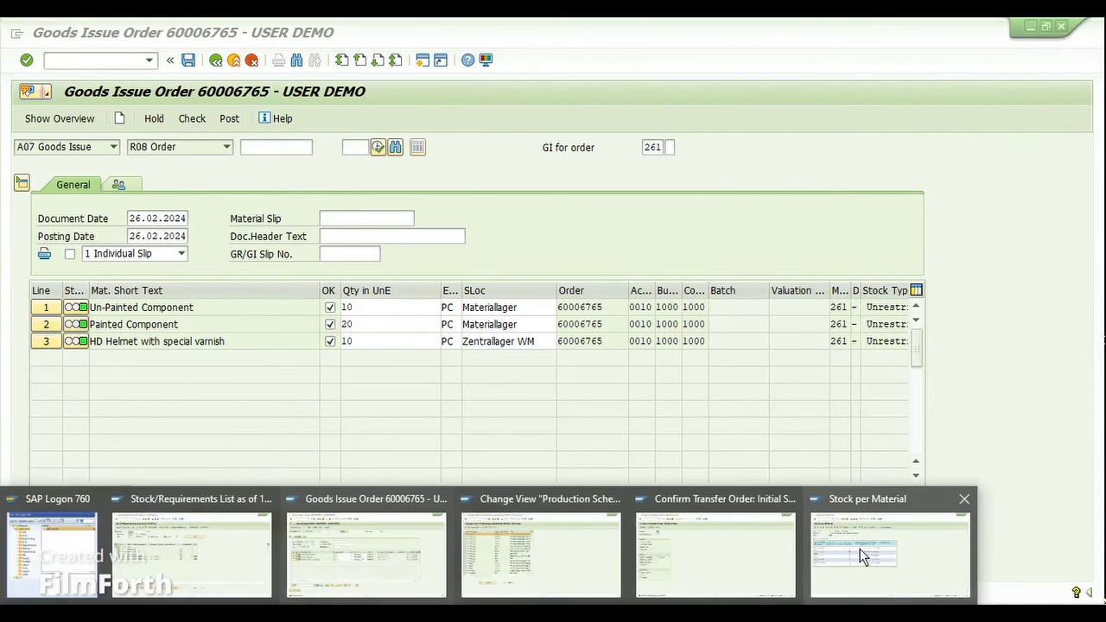
pyautogui.click(859, 549)
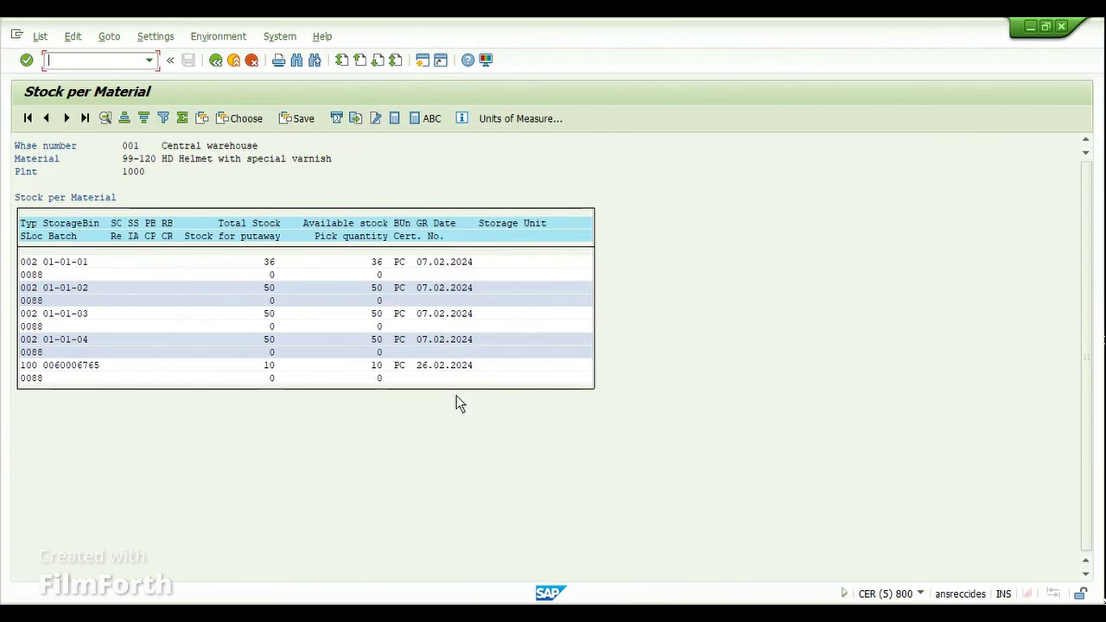
pyautogui.click(462, 596)
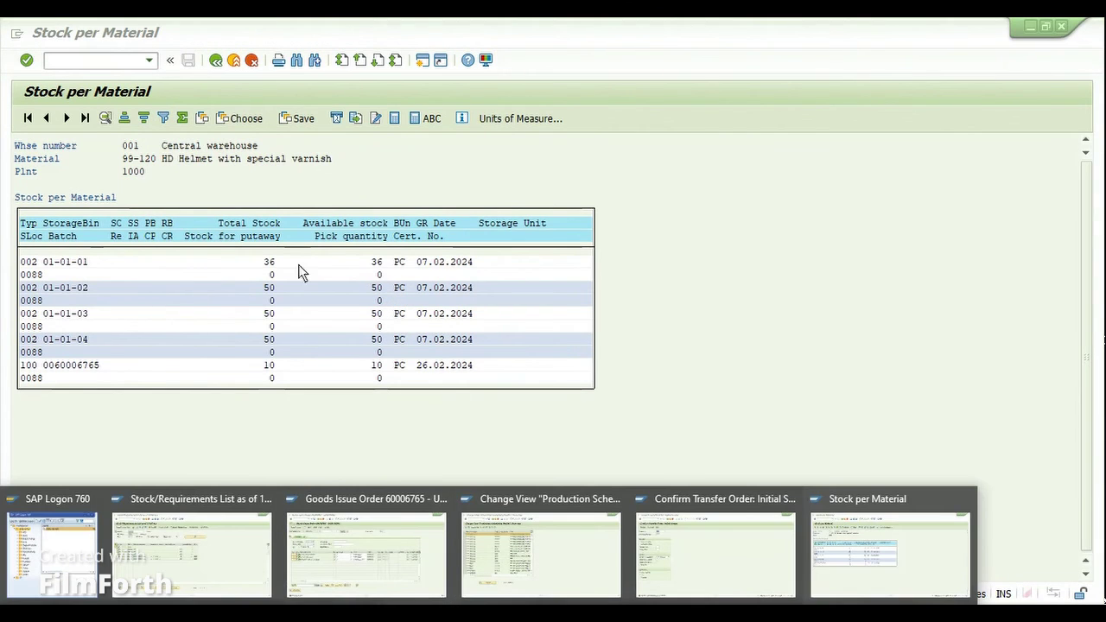
pyautogui.click(479, 255)
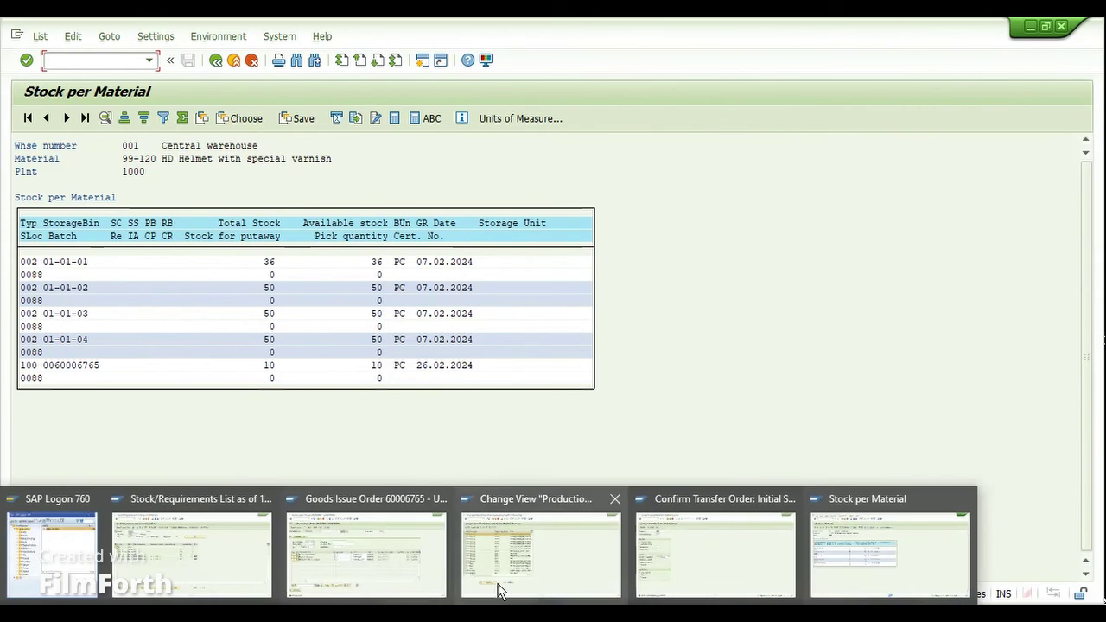
# Step: Switch to the Production Scheduling Profile session, open MMBE there, and run the stock overview for material 99-120 in plant 1000
pyautogui.click(518, 544)
pyautogui.write('/n')
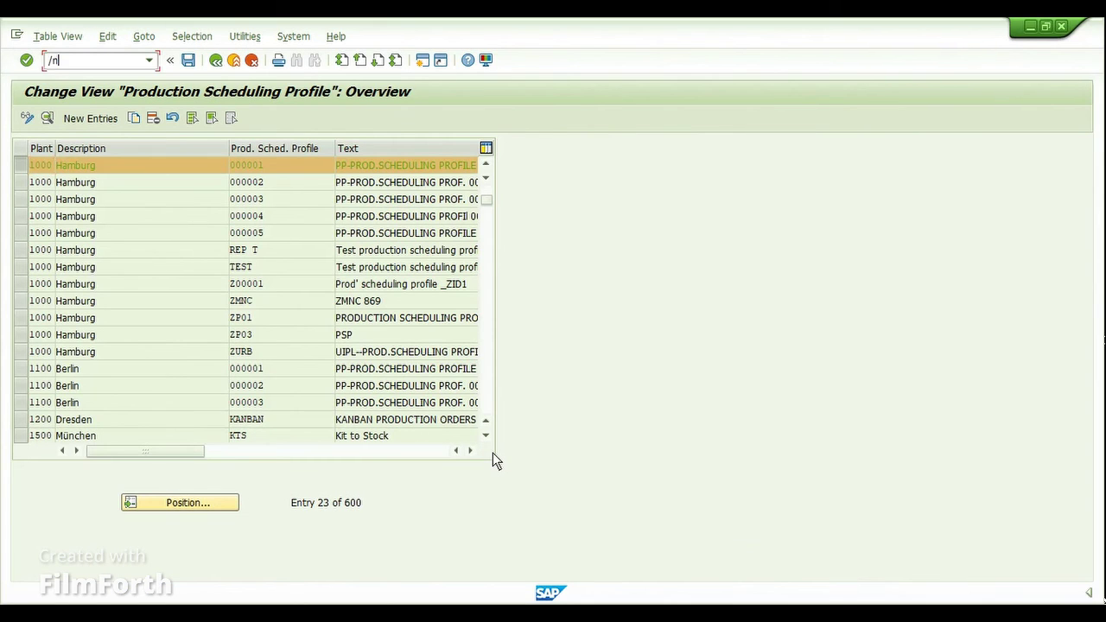
pyautogui.write('mmbe')
pyautogui.press('Return')
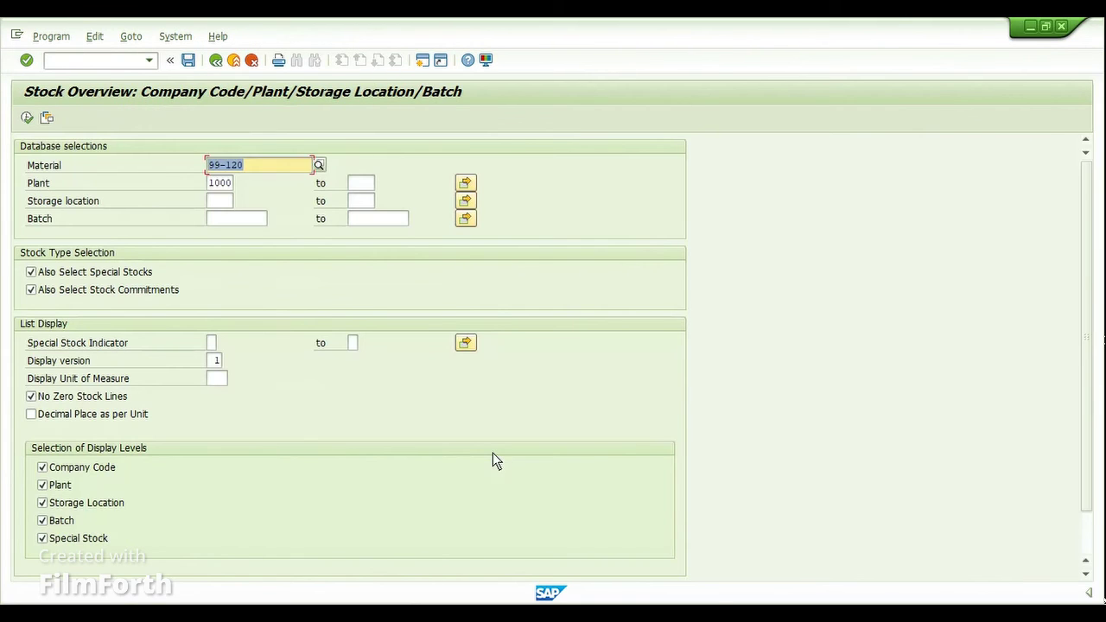
pyautogui.press('F8')
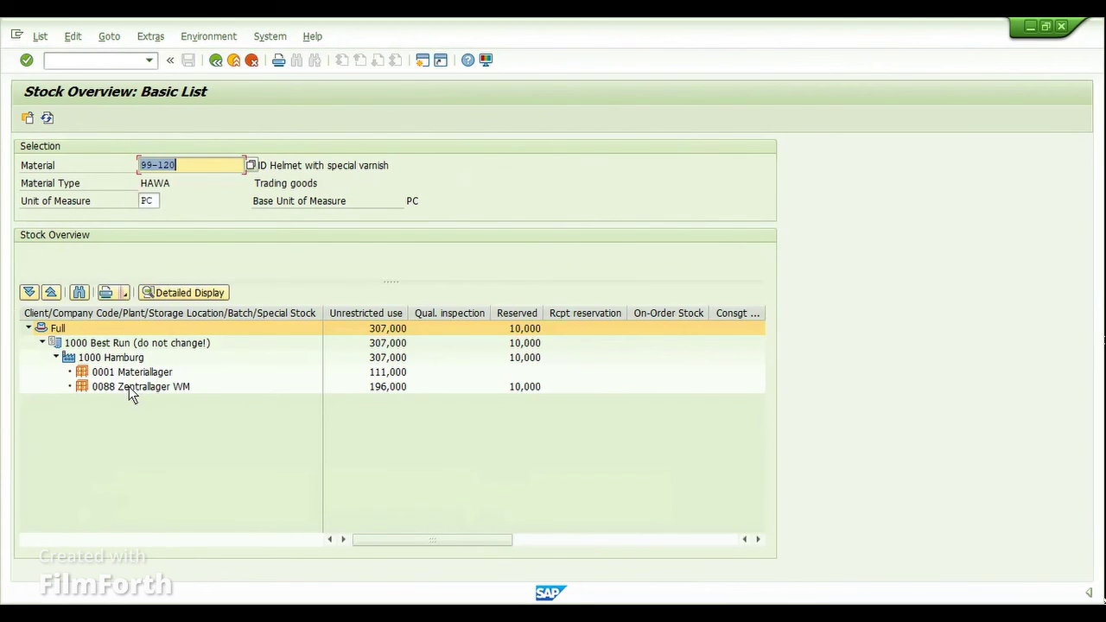
# Step: Examine the unrestricted and reserved stock of storage location 0088 Zentrallager WM, and locate 0001 Materiallager in the stock overview
pyautogui.click(130, 388)
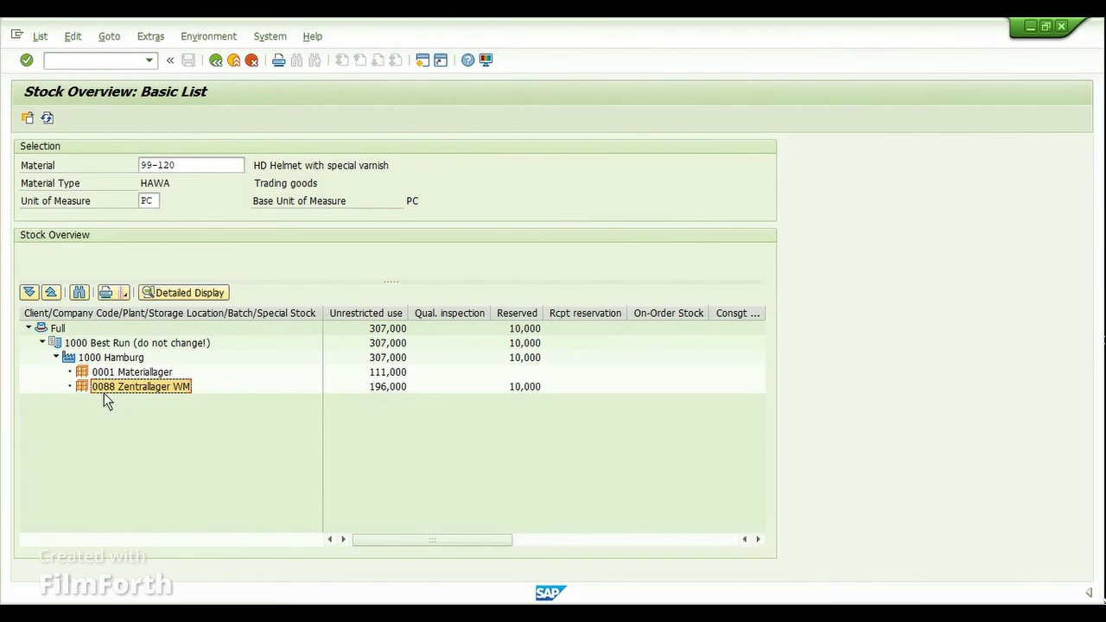
pyautogui.click(383, 387)
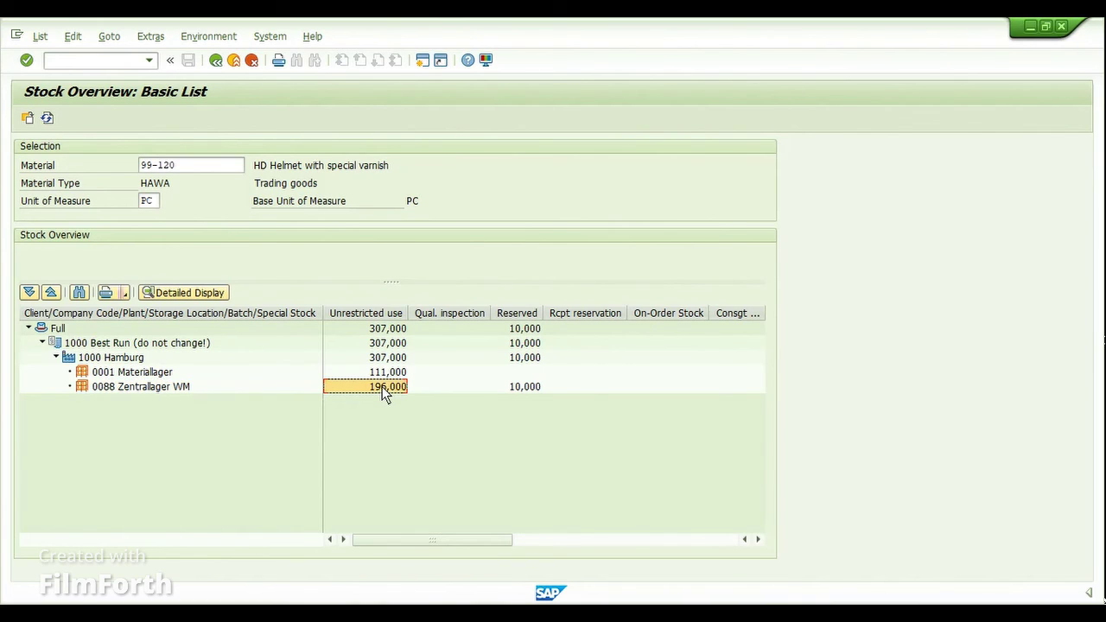
pyautogui.click(527, 390)
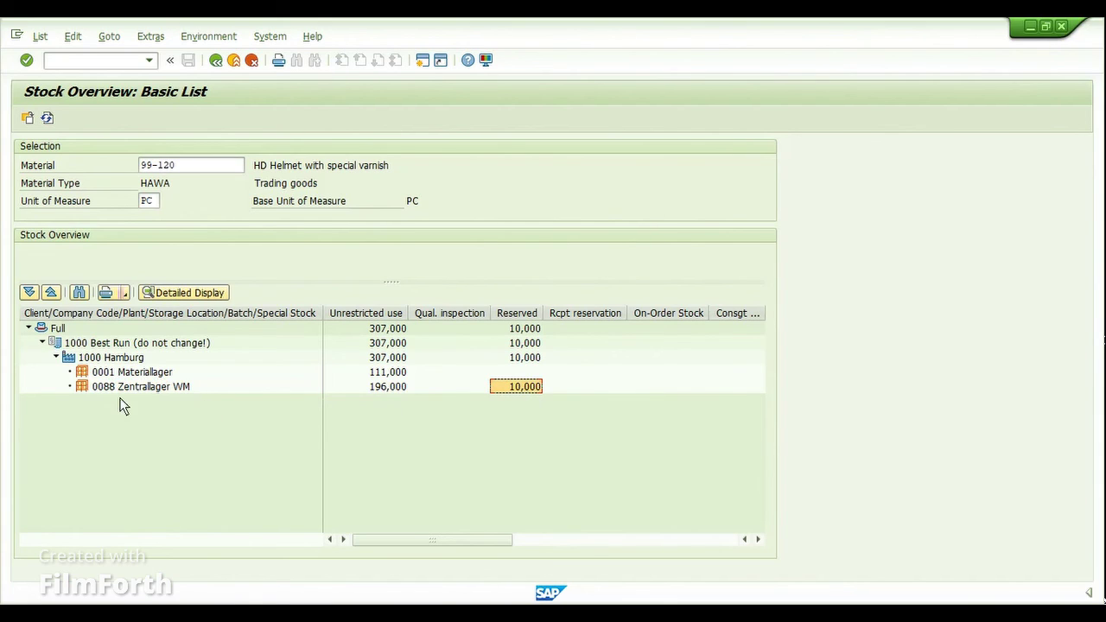
pyautogui.click(95, 387)
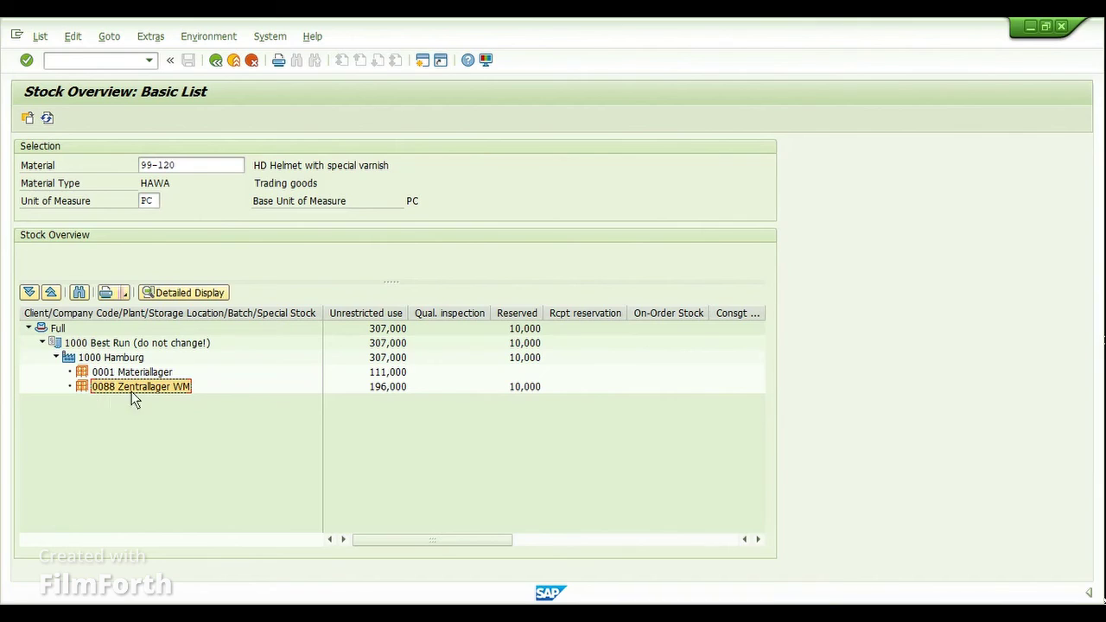
pyautogui.click(112, 373)
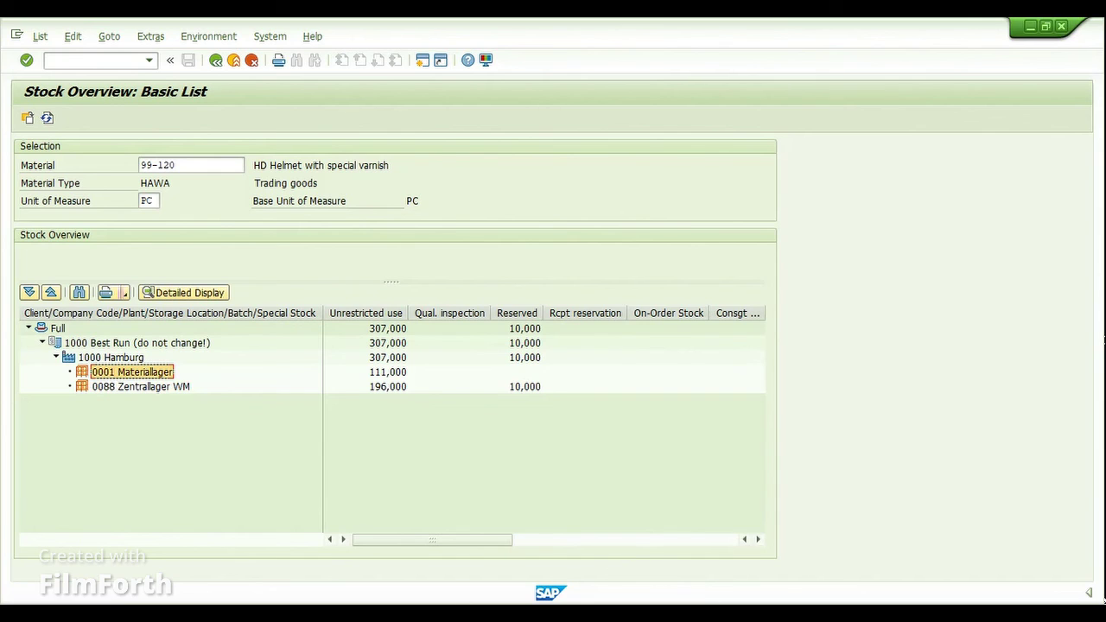
# Step: Return to the goods issue session and post the goods issue for the production order
pyautogui.moveTo(706, 542)
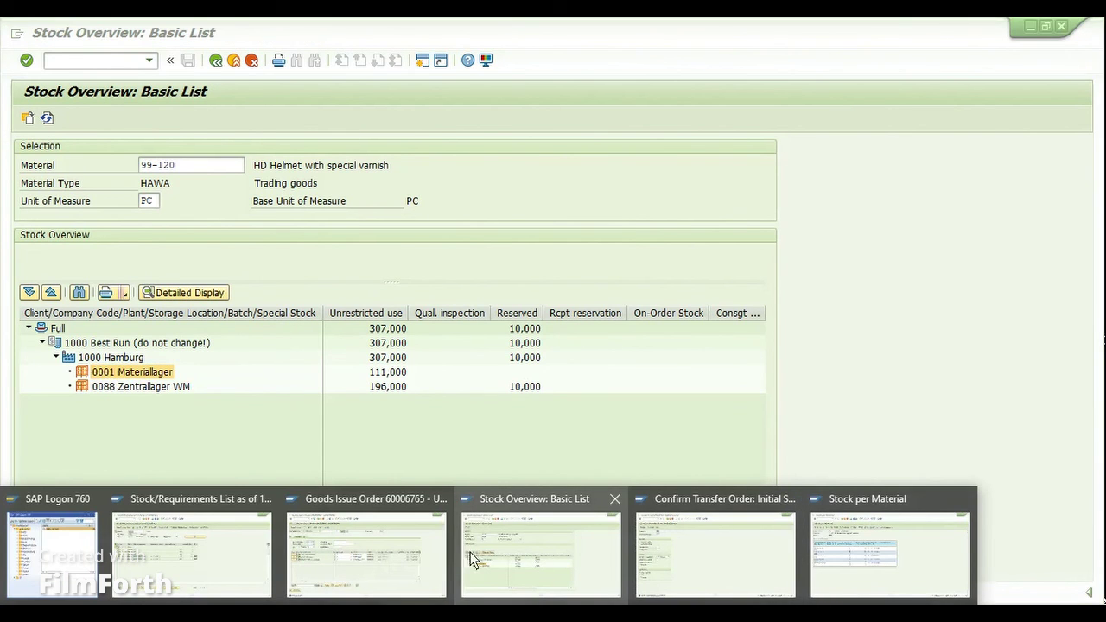
pyautogui.click(404, 550)
pyautogui.click(192, 119)
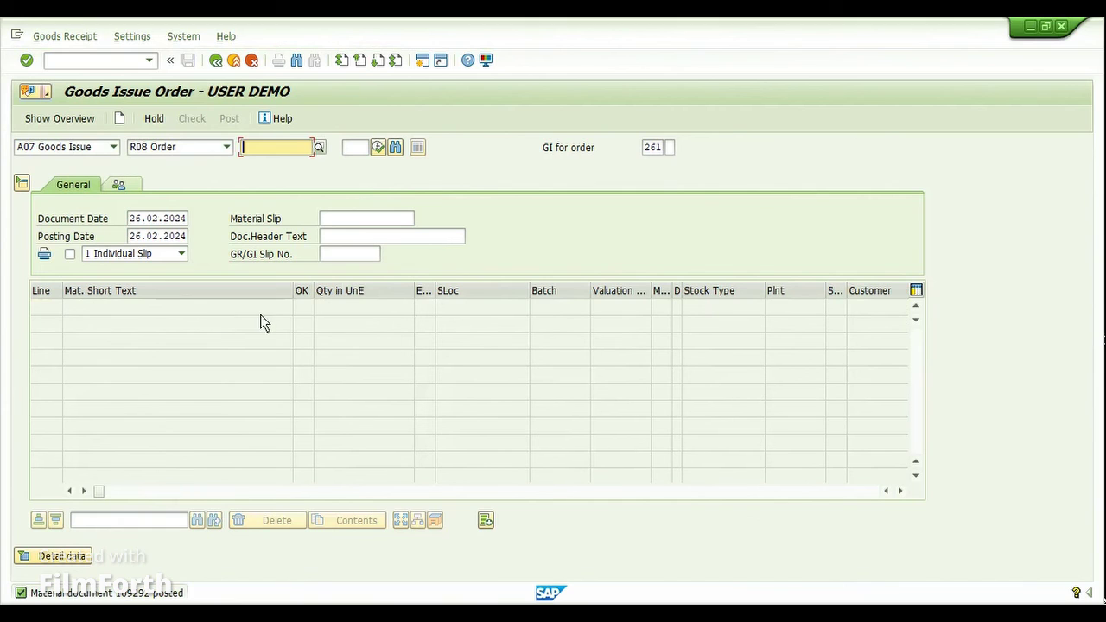
# Step: Switch to the Stock per Material session and rerun the bin stock report for 99-120 in warehouse 001, plant 1000
pyautogui.click(449, 612)
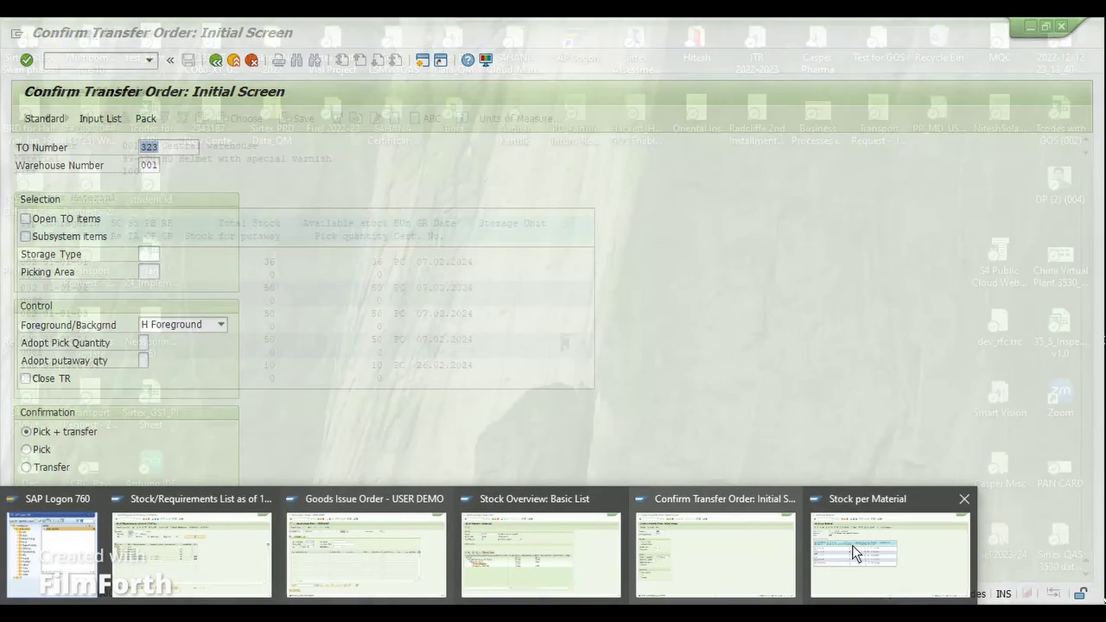
pyautogui.click(874, 550)
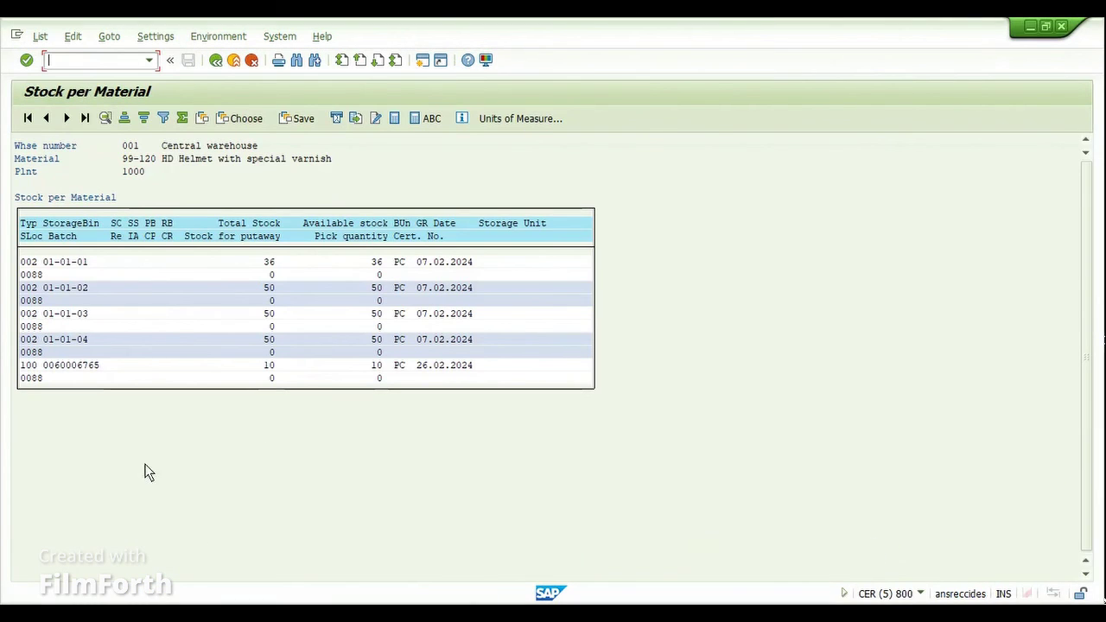
pyautogui.click(215, 61)
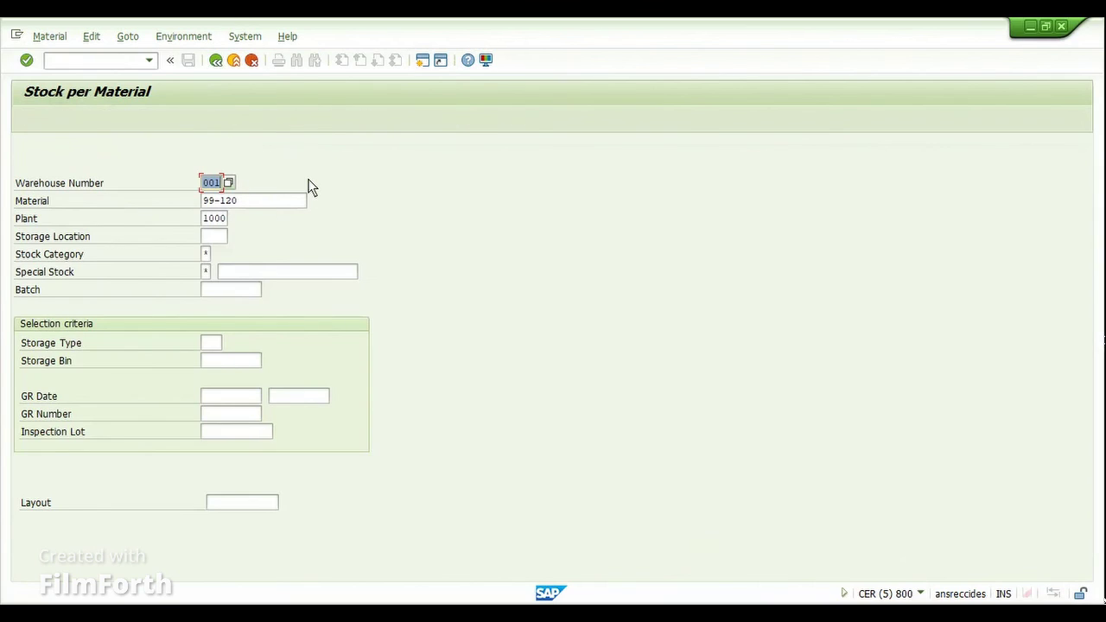
pyautogui.press('F8')
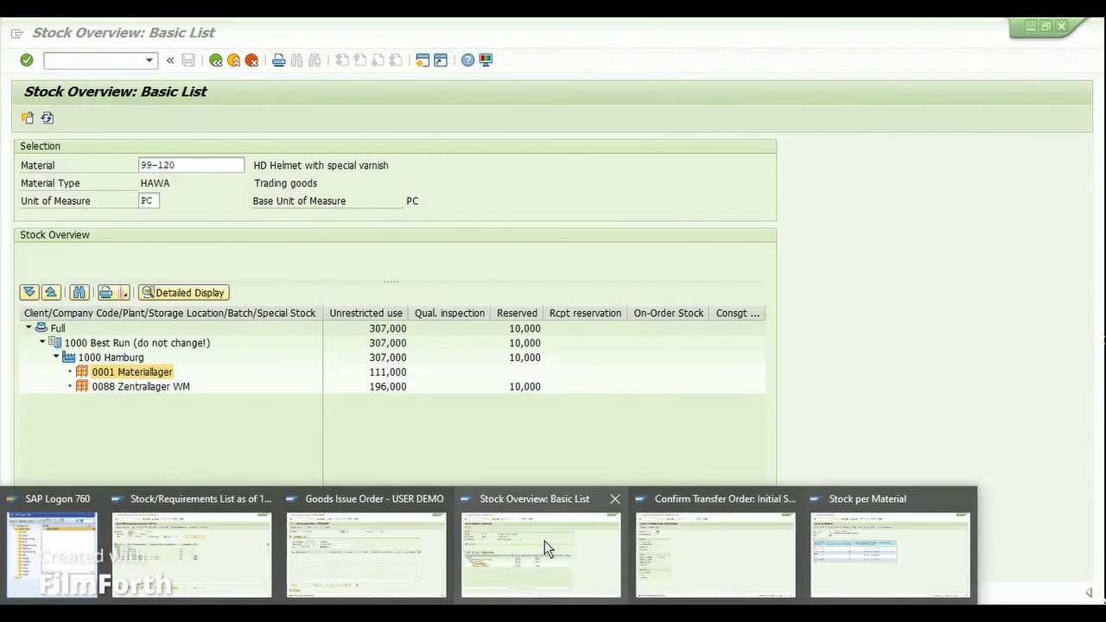
# Step: Switch to the stock overview session, refresh it, and check the unrestricted stock in storage location 0088
pyautogui.click(545, 547)
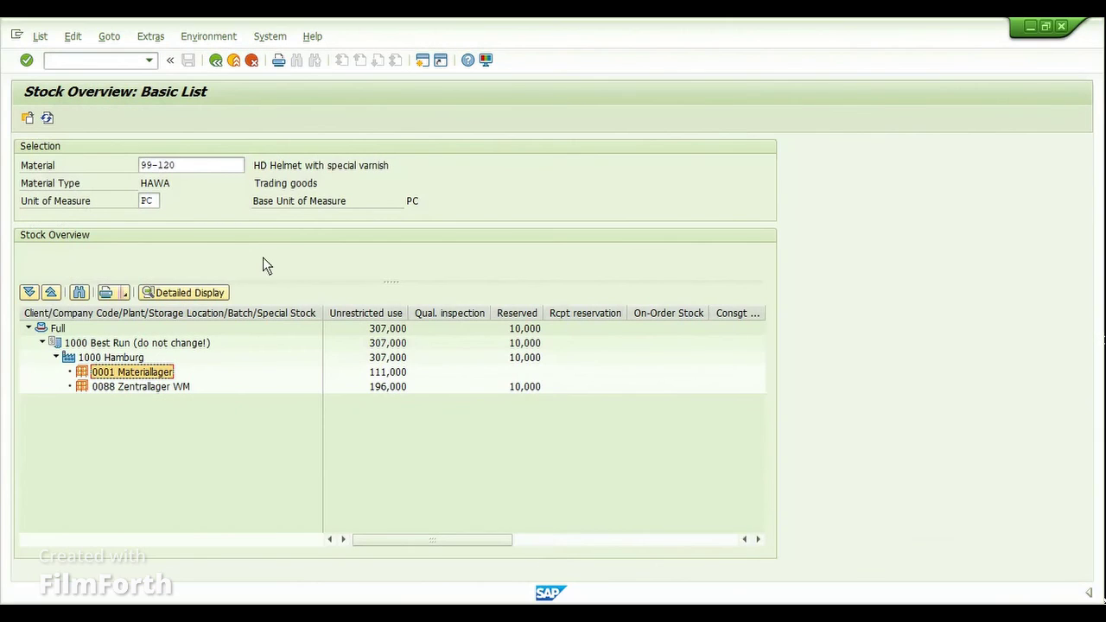
pyautogui.click(47, 119)
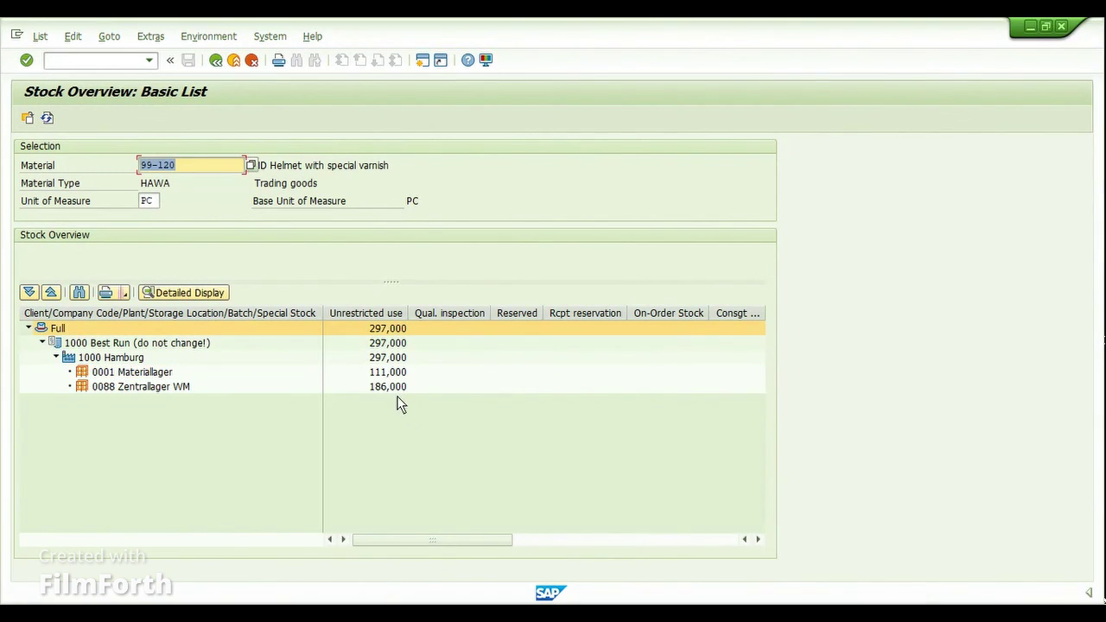
pyautogui.click(363, 389)
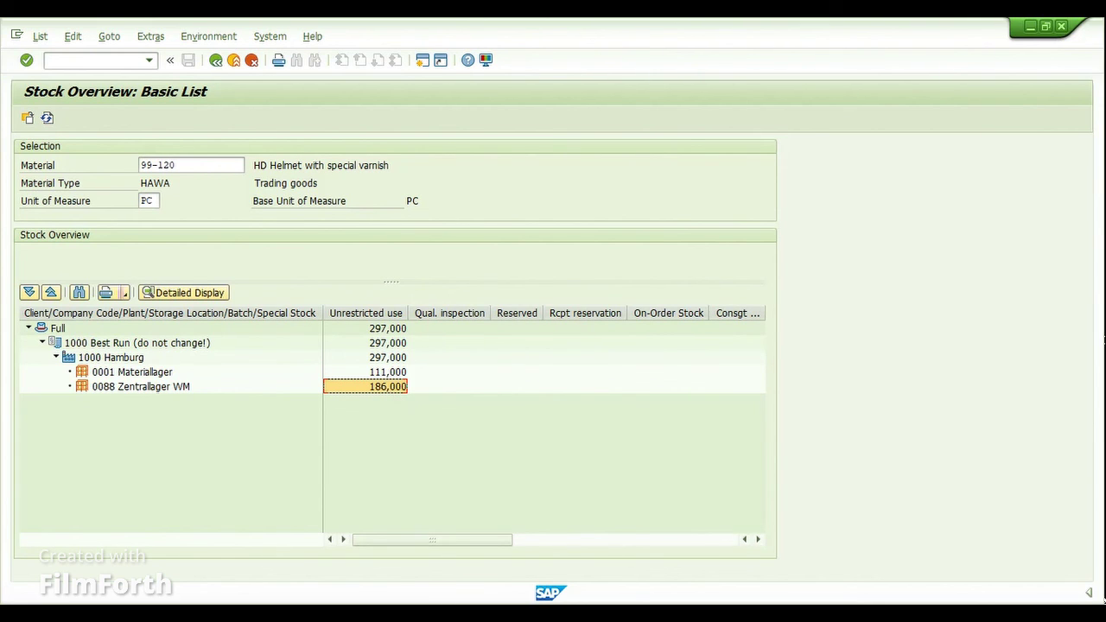
# Step: Switch to the goods issue session and open the CO03 transaction there
pyautogui.click(488, 615)
pyautogui.click(415, 566)
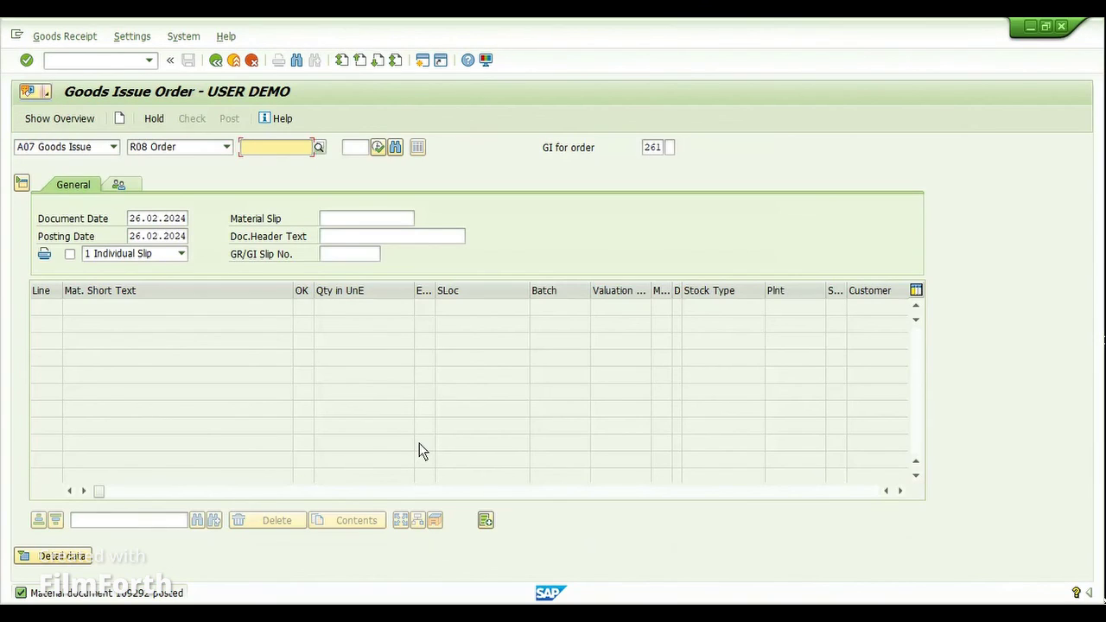
pyautogui.hotkey('ctrl', '/')
pyautogui.write('/n')
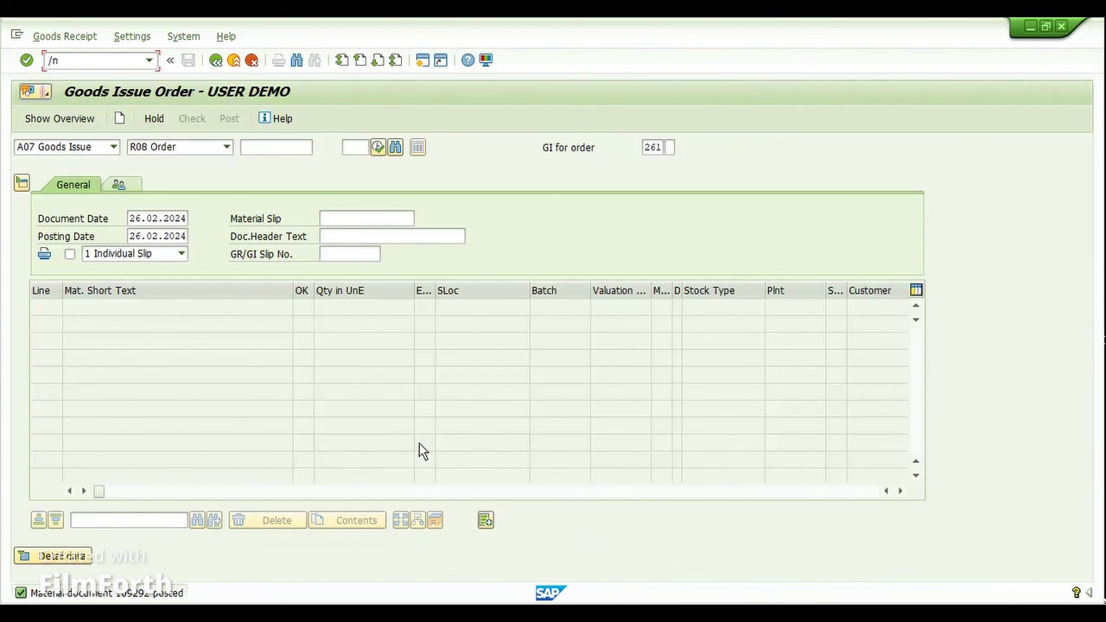
pyautogui.write('c03')
pyautogui.press('Return')
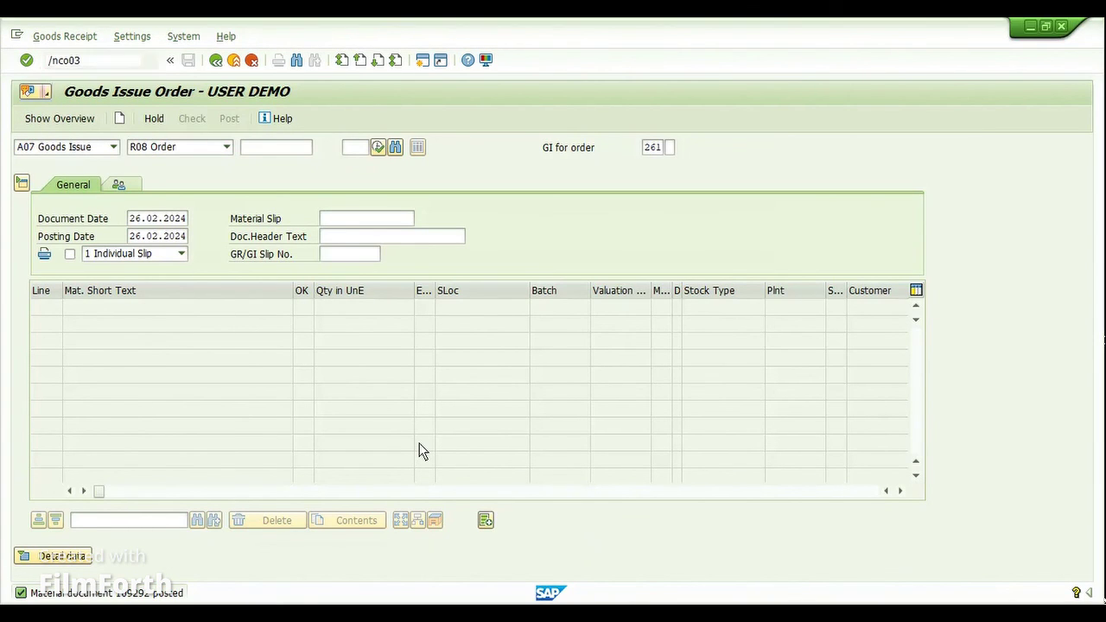
# Step: Open the production order in display mode and list its documented goods movements
pyautogui.press('Return')
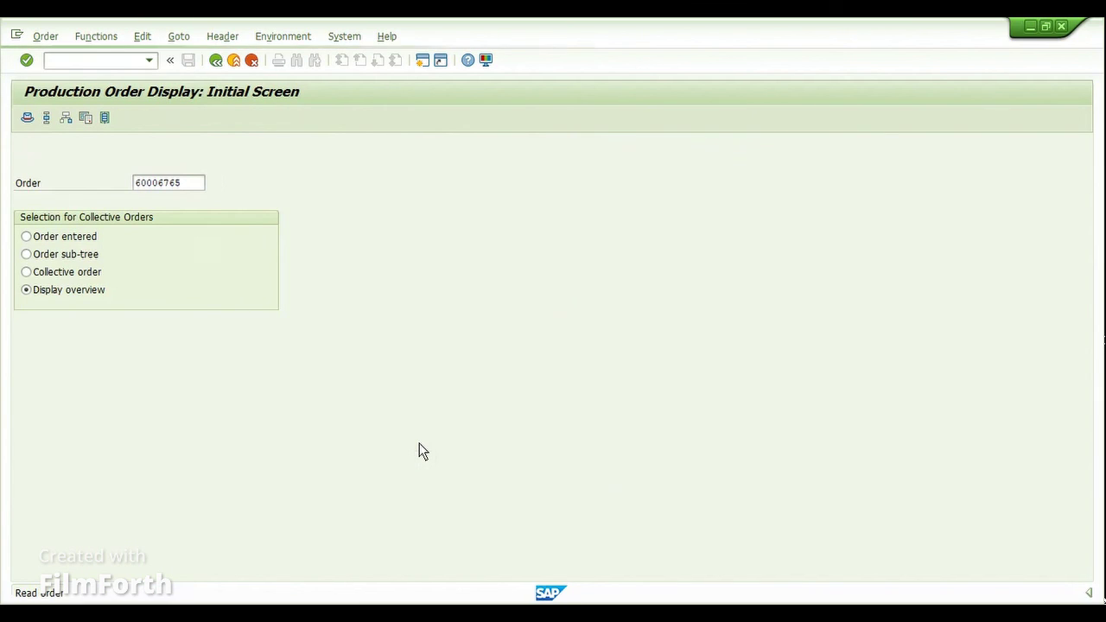
pyautogui.click(179, 37)
pyautogui.click(180, 162)
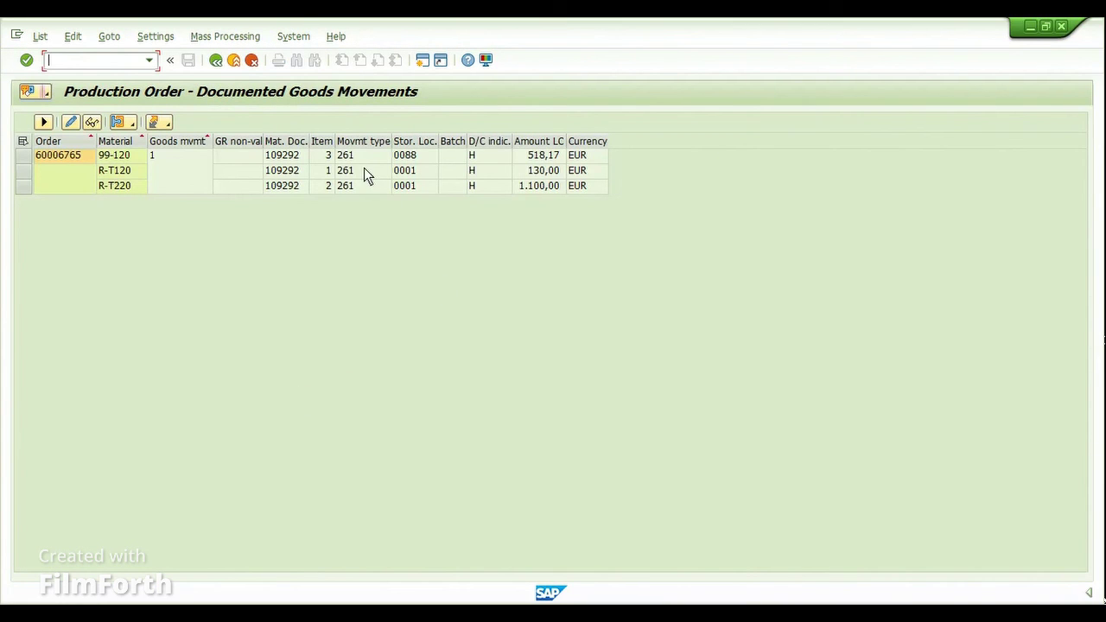
# Step: Check the movement type of each component line in the documented goods movements list
pyautogui.click(362, 157)
pyautogui.click(359, 170)
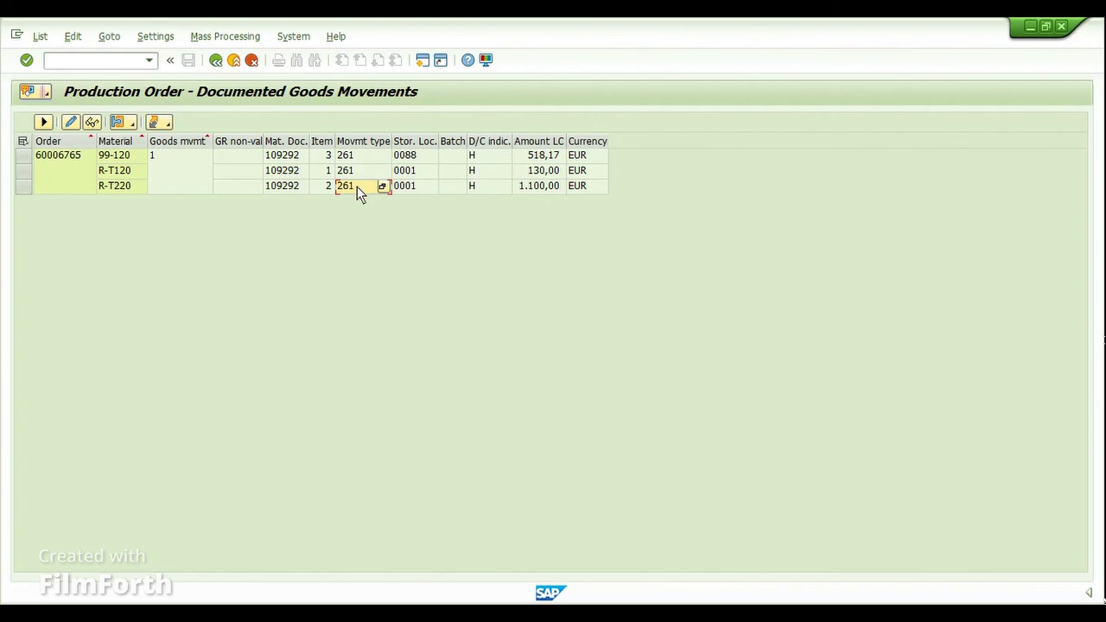
pyautogui.click(357, 160)
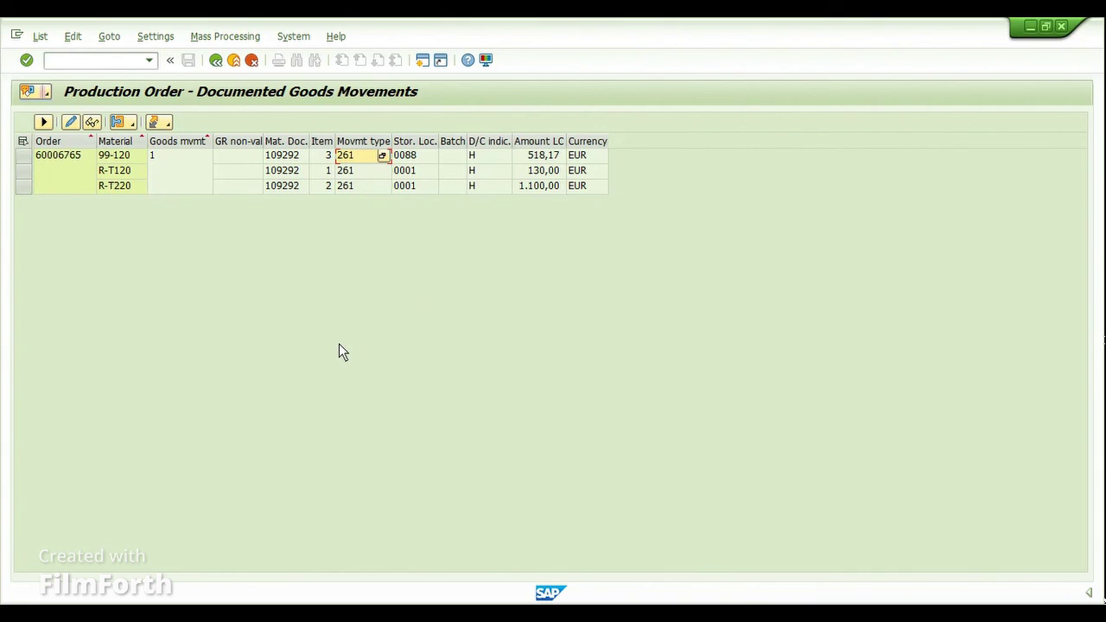
# Step: Start transaction MM02 for material 99-120 and open its MRP 2 view for plant 1000
pyautogui.hotkey('ctrl', '/')
pyautogui.write('/n')
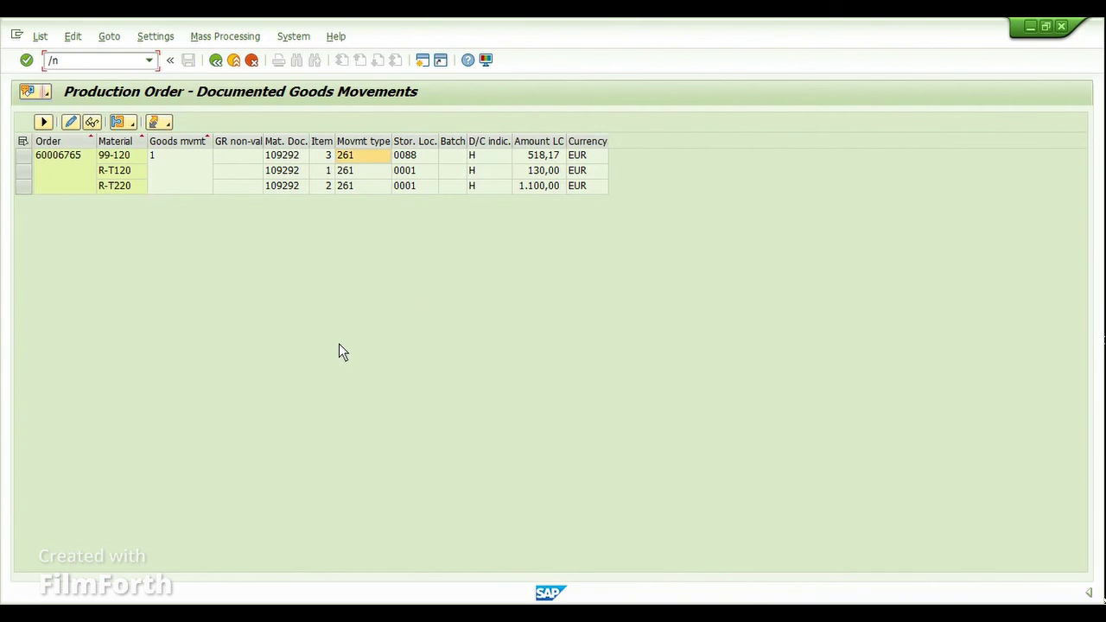
pyautogui.write('mm02')
pyautogui.press('Return')
pyautogui.press('Return')
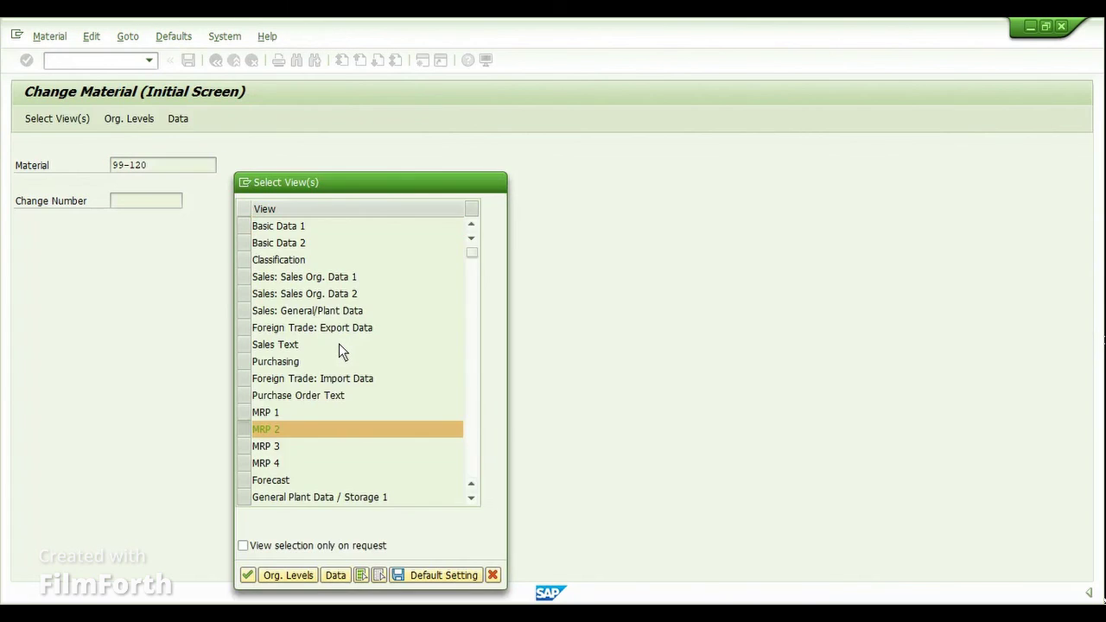
pyautogui.press('Return')
pyautogui.press('Return')
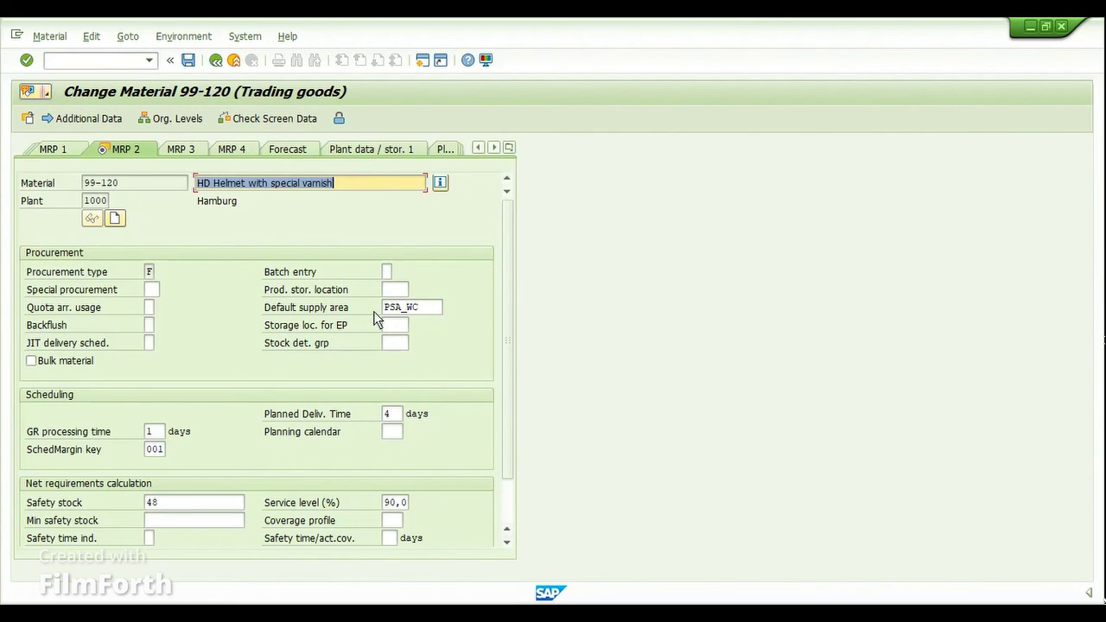
# Step: Review the default supply area, production storage location and storage location for external procurement in the material's procurement data
pyautogui.click(427, 309)
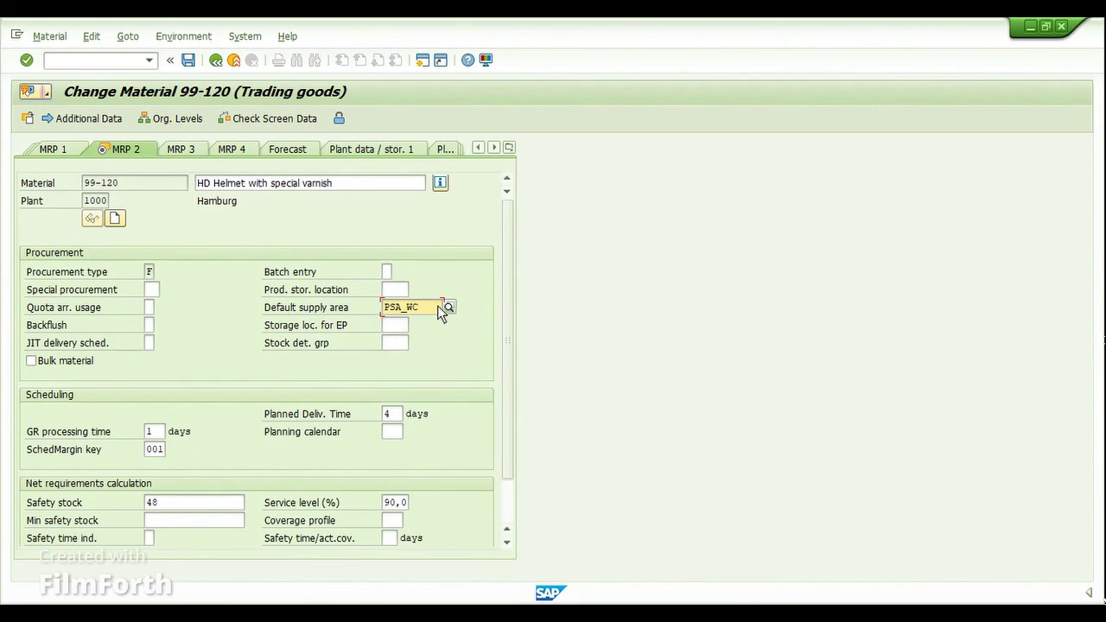
pyautogui.press('Return')
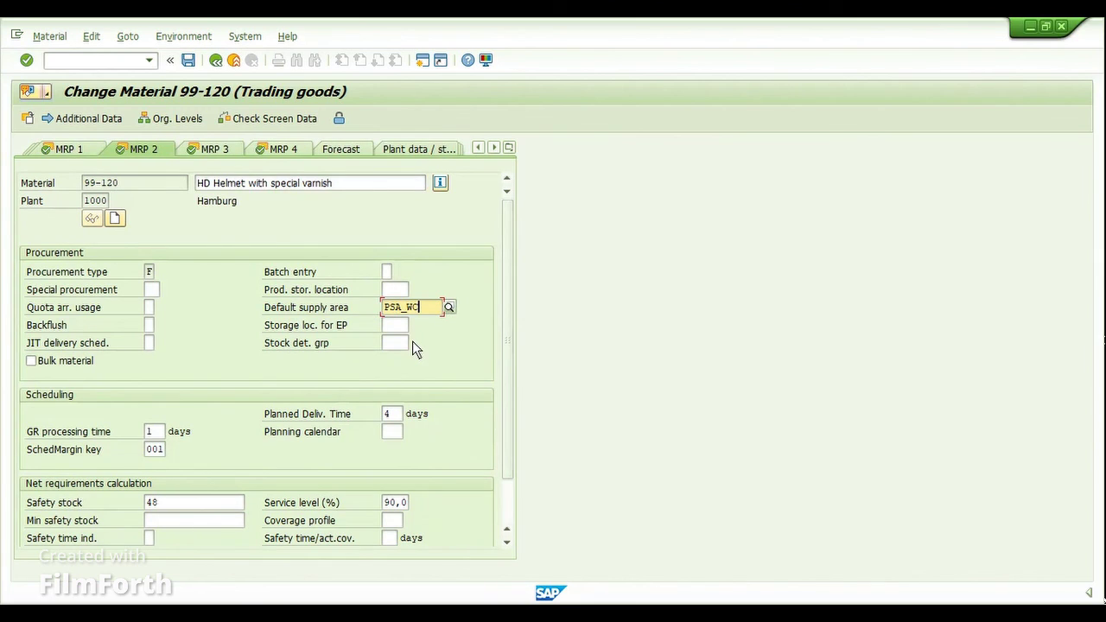
pyautogui.click(386, 285)
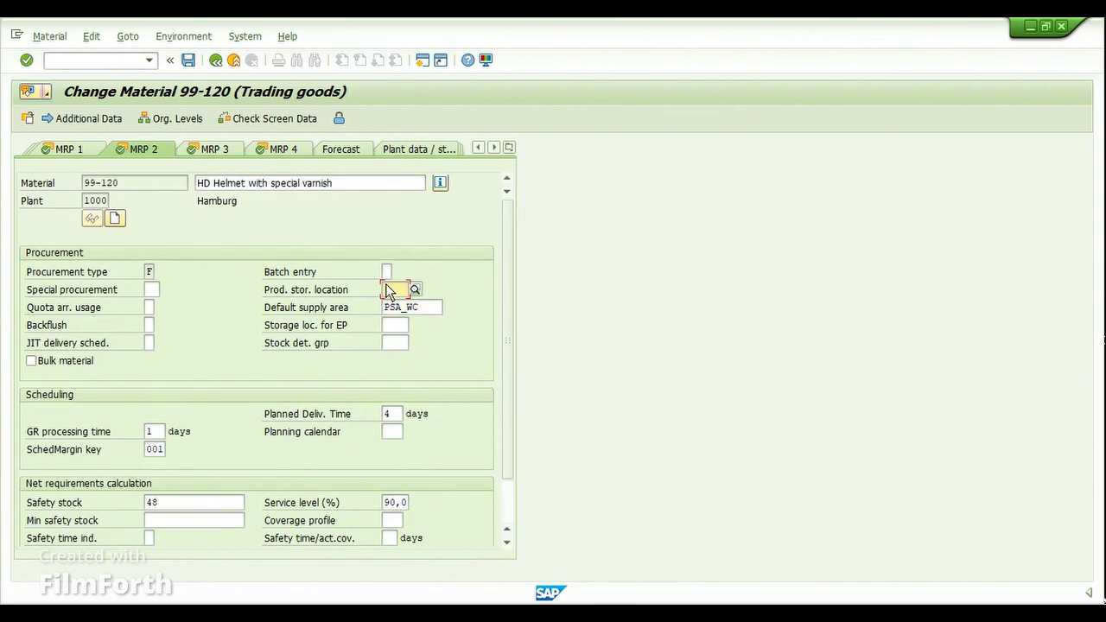
pyautogui.click(390, 328)
pyautogui.click(399, 291)
pyautogui.click(402, 328)
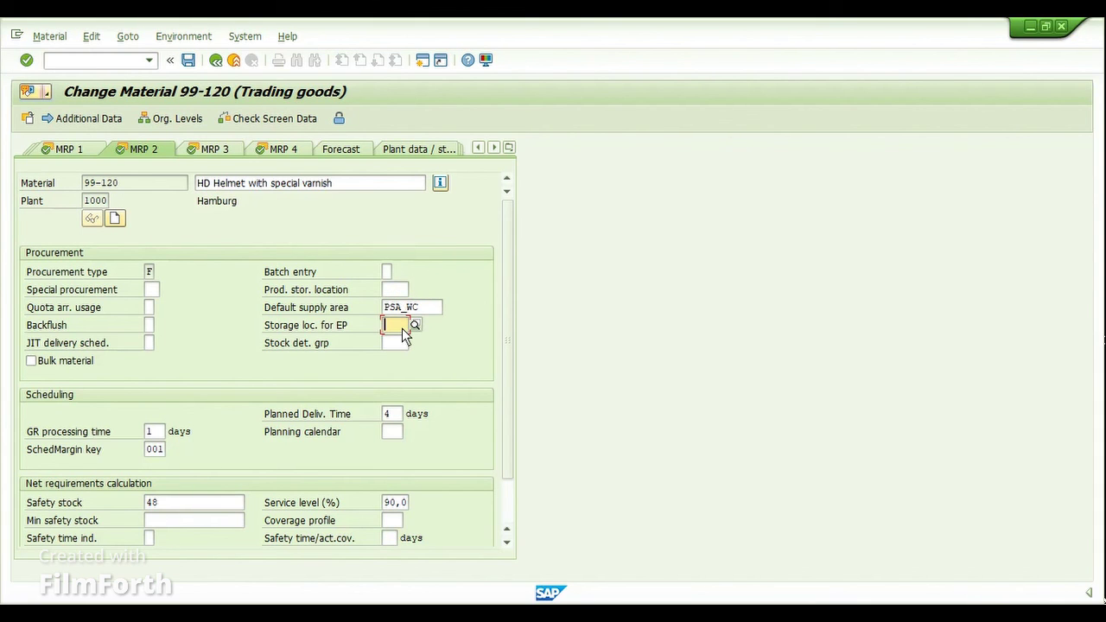